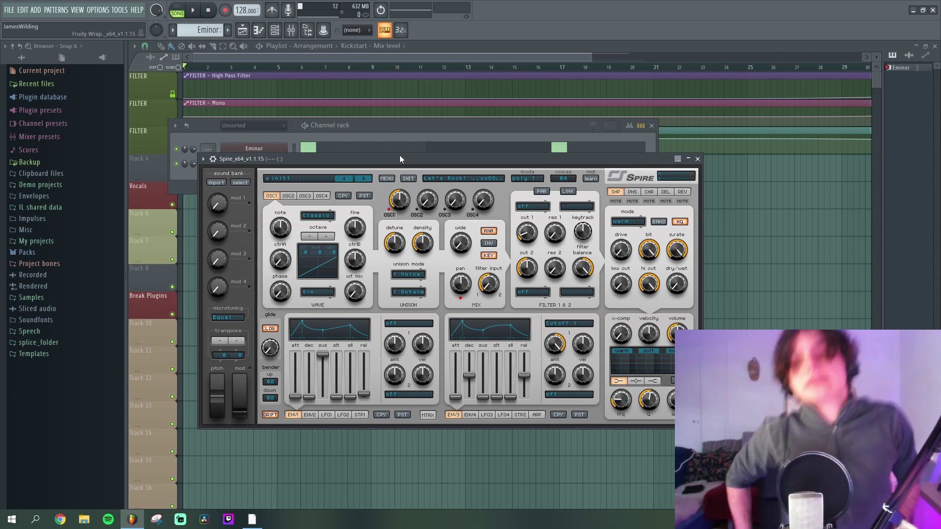
- Write a new Spire pattern with D4, C4 and eight consecutive F#3 notes, and play it back
left_click_drag(402, 159, 411, 180)
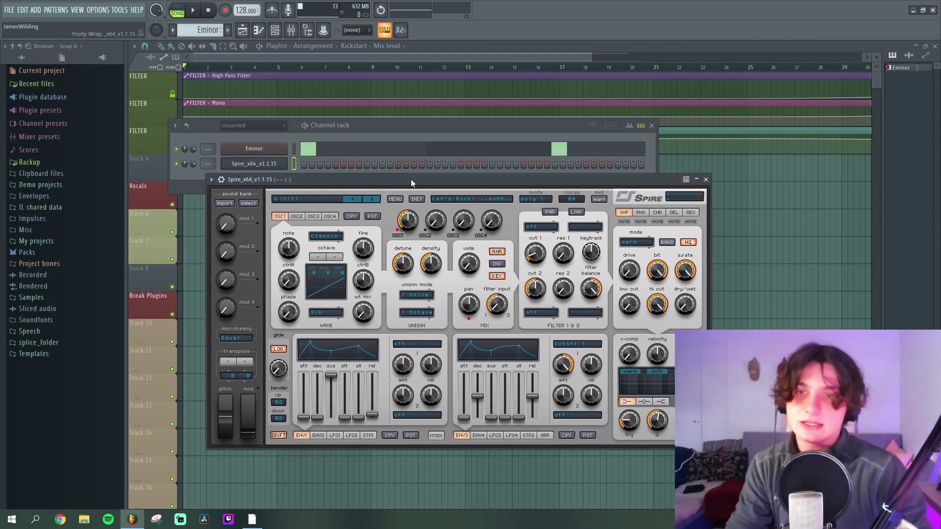
left_click(269, 165)
key("F7")
scroll(241, 439, "down", 8)
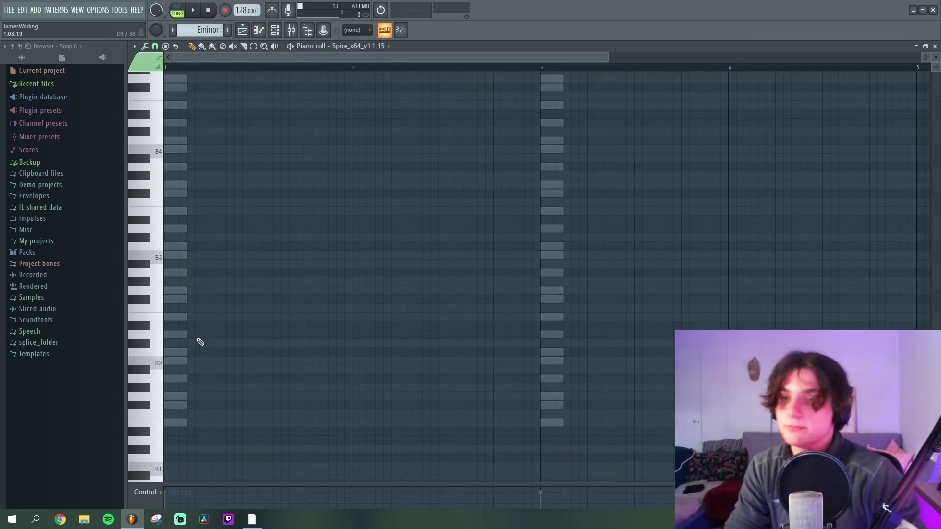
left_click(187, 297)
left_click_drag(188, 297, 217, 297)
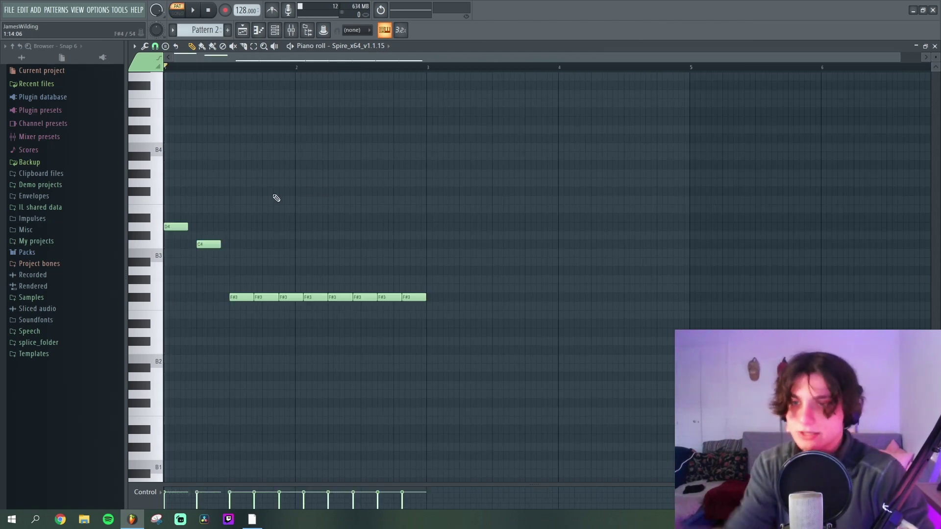
key("space")
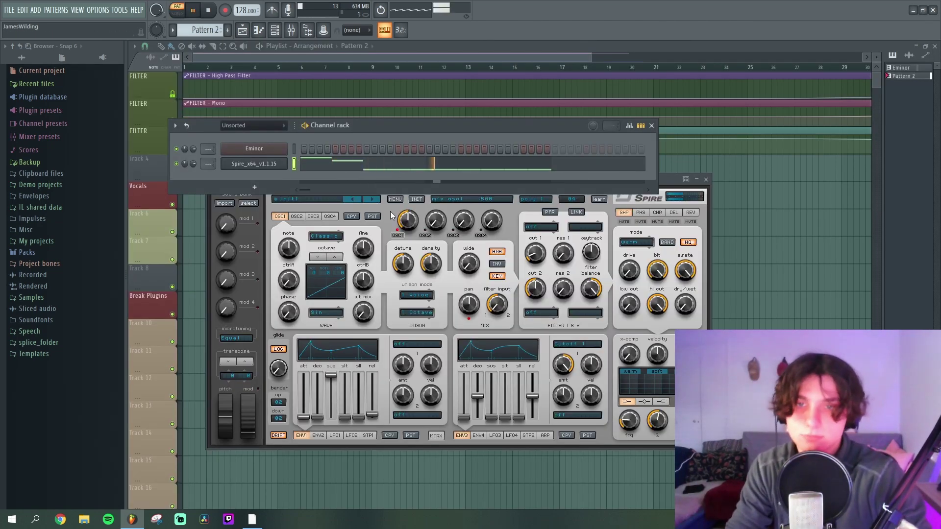
left_click(365, 197)
key("space")
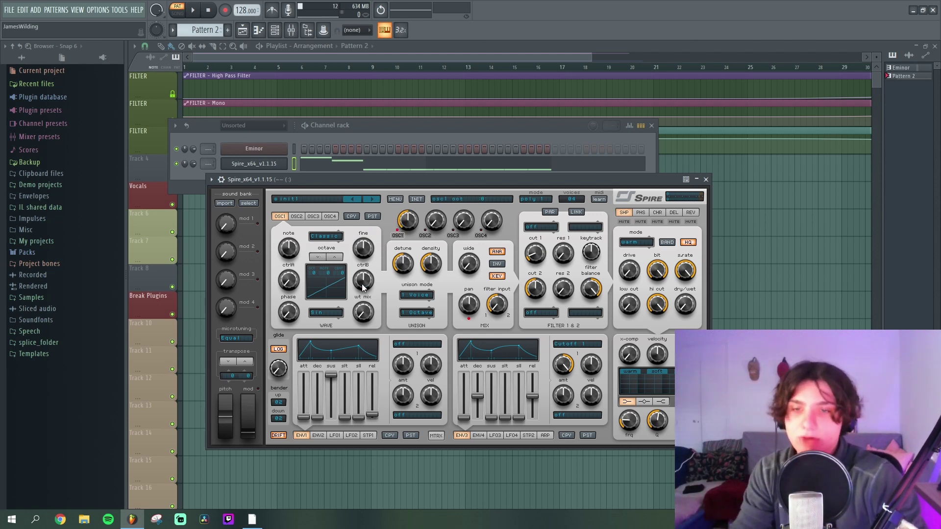
- Turn oscillator 1's wavetable mix fully up on the Sin wave and set its octave to -2
left_click_drag(363, 288, 508, 133)
key("space")
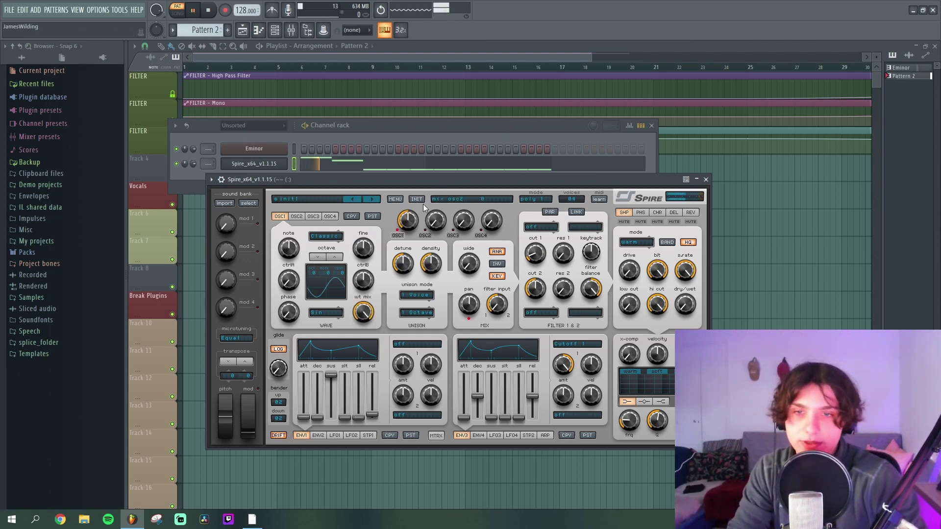
left_click(317, 258)
left_click(316, 258)
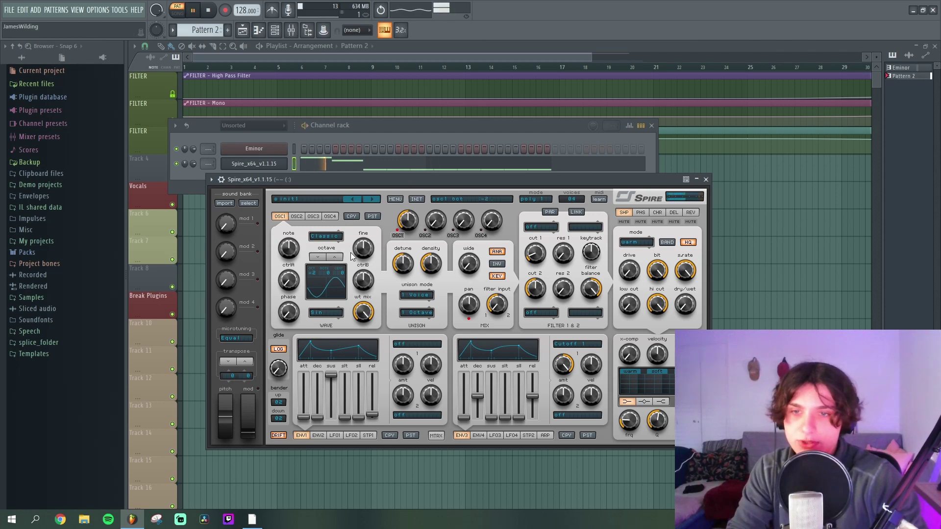
- Transpose the Spire pattern's notes up an octave in the piano roll and audition the result
left_click(405, 167)
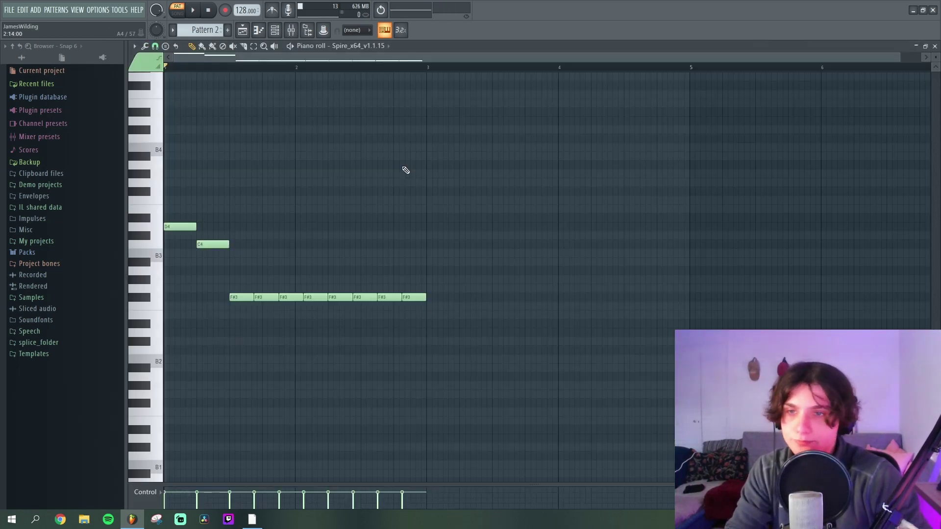
key("ctrl+Up")
key("Escape")
left_click(260, 165)
left_click_drag(419, 179, 435, 182)
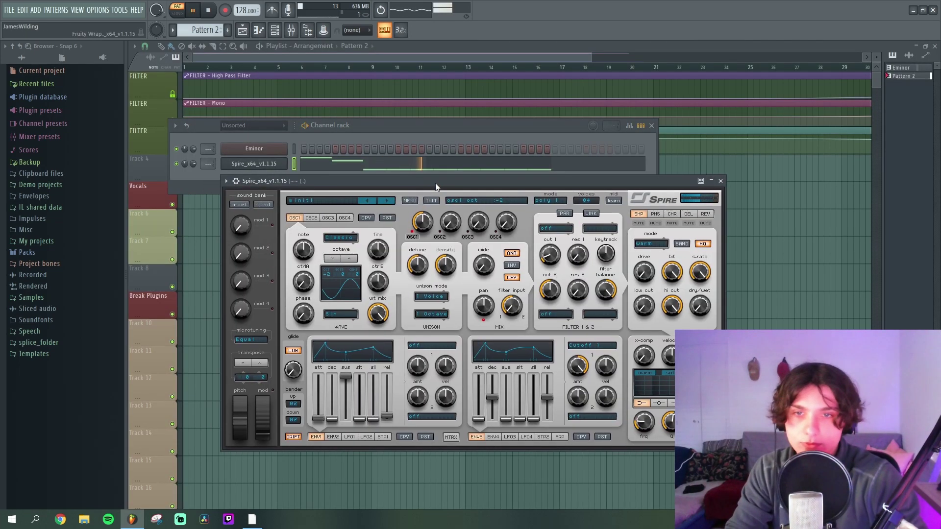
key("space")
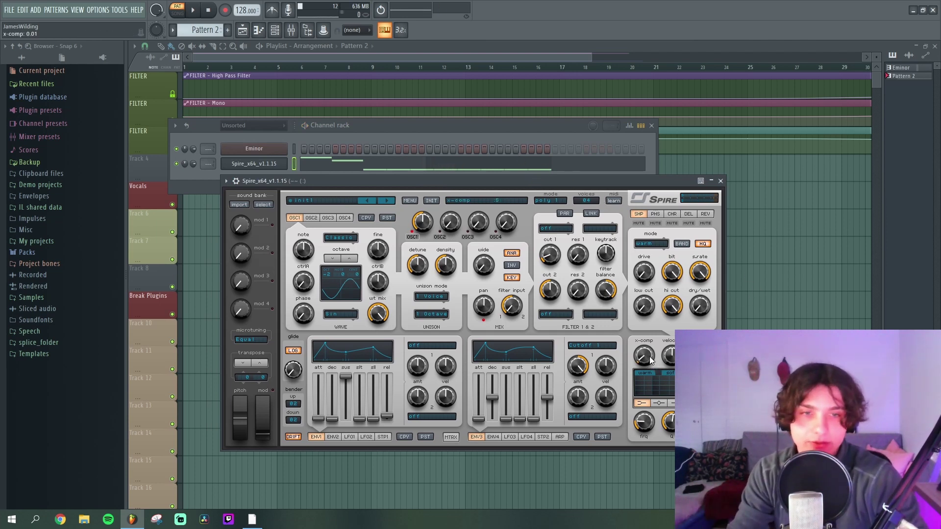
- Raise Spire's x-comp slightly, enable the warm option and audition the sound
left_click_drag(650, 361, 645, 346)
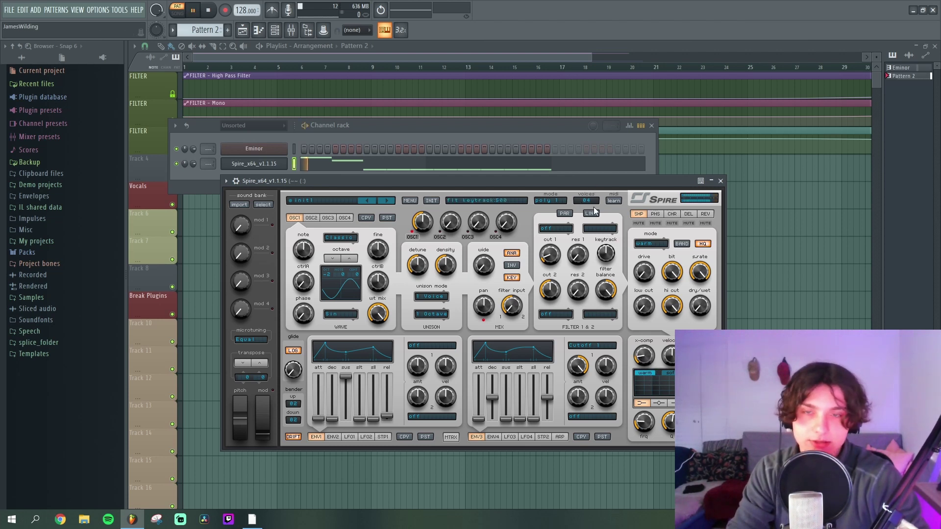
key("space")
left_click(269, 163)
key("space")
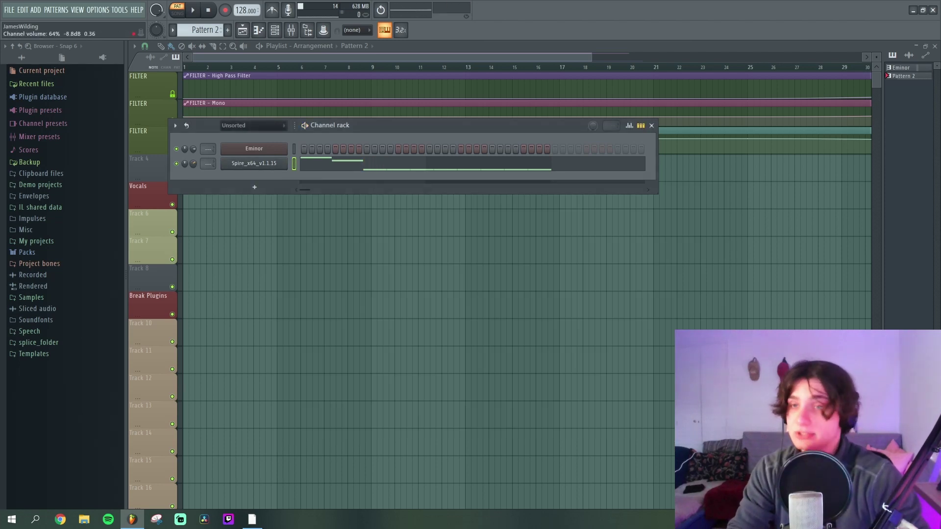
left_click(269, 163)
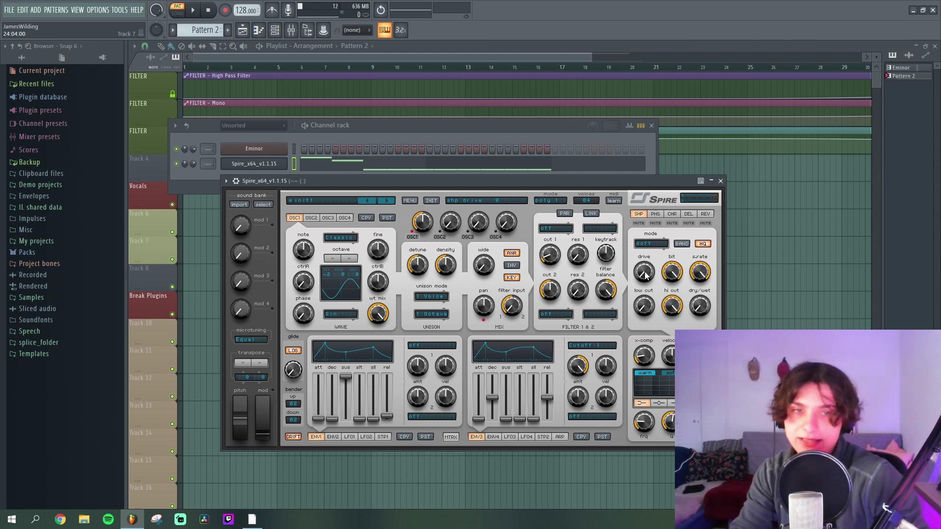
- Set the shaper to soft mode with drive at about 0.29, adjust its dry/wet mix and audition the sound
left_click_drag(646, 276, 657, 236)
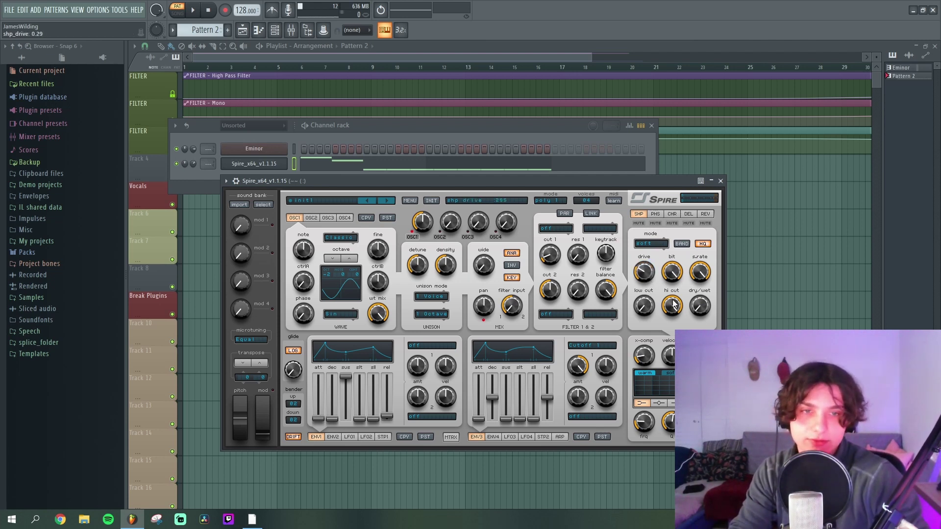
key("space")
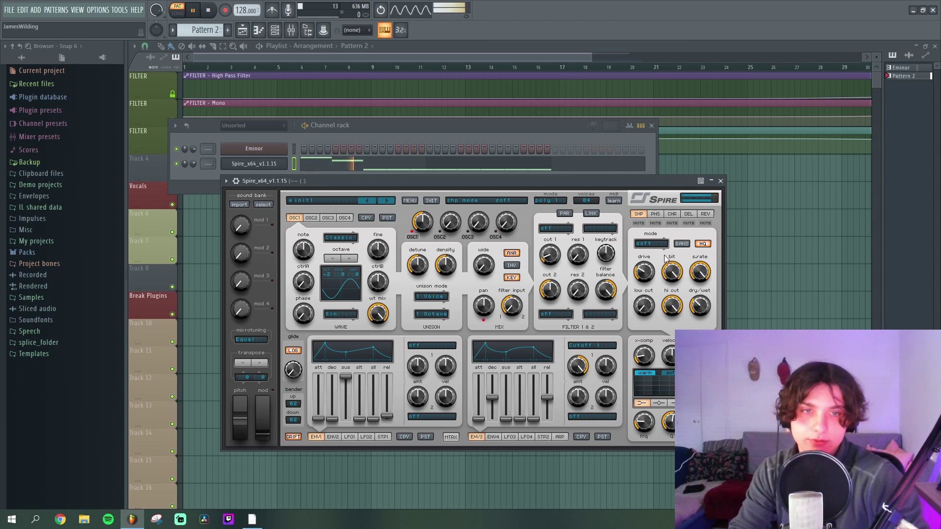
left_click_drag(699, 309, 698, 304)
key("space")
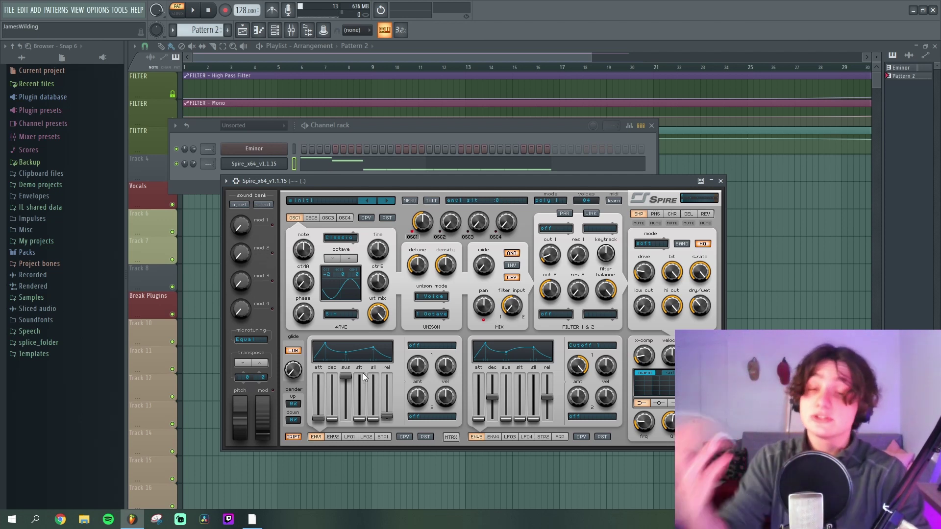
- Shape envelope 1 with zero sustain and a decay of about 0.48 while playing the pattern
mouse_move(334, 422)
left_mouse_down()
mouse_move(333, 403)
mouse_move(346, 419)
left_mouse_up()
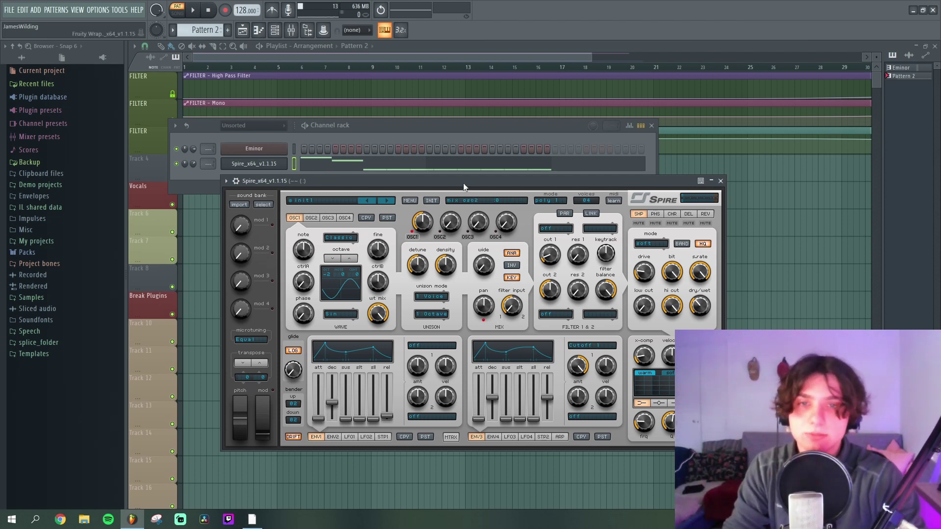
key("space")
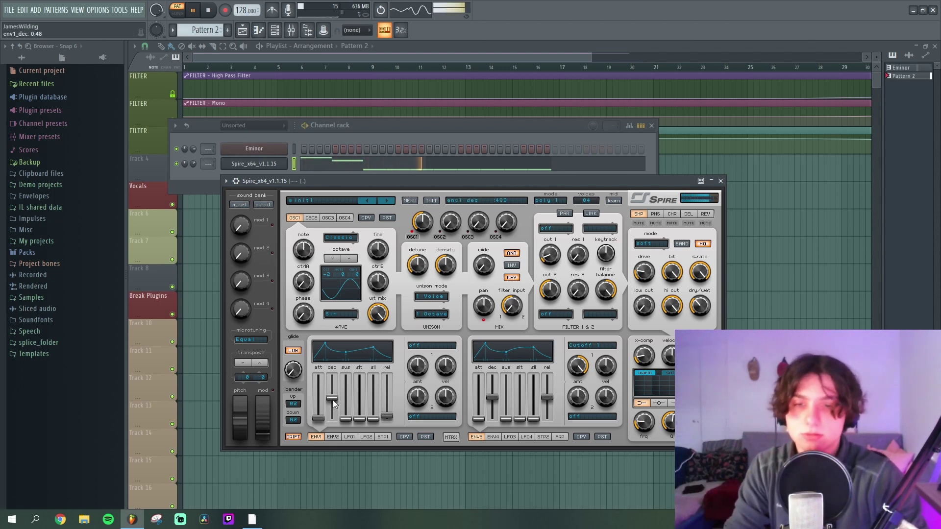
key("space")
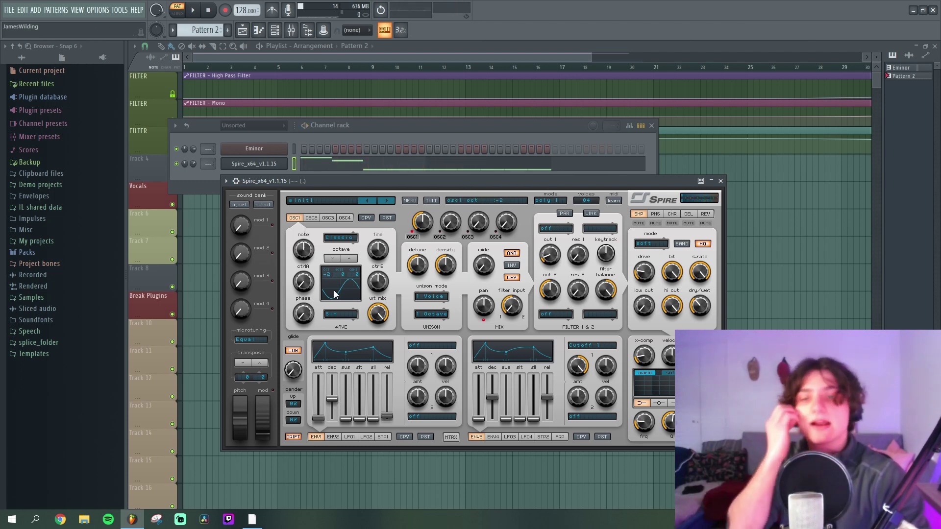
- Turn up oscillator 2's level and set it to the FM type with a Bass wave
left_click(311, 218)
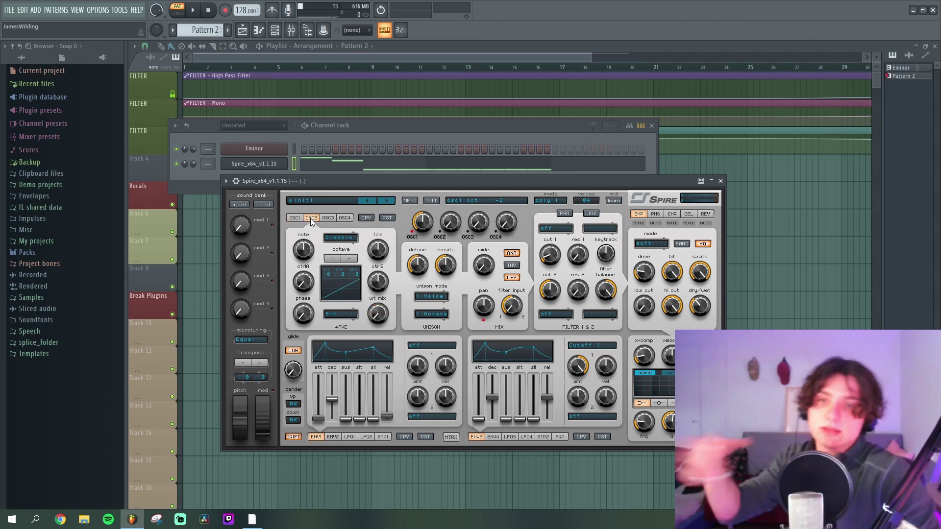
left_click_drag(450, 223, 460, 178)
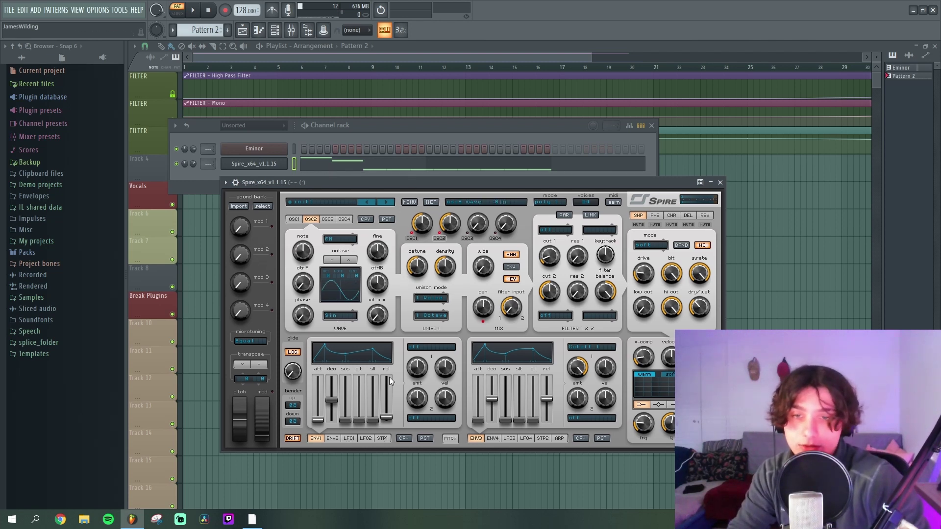
key("space")
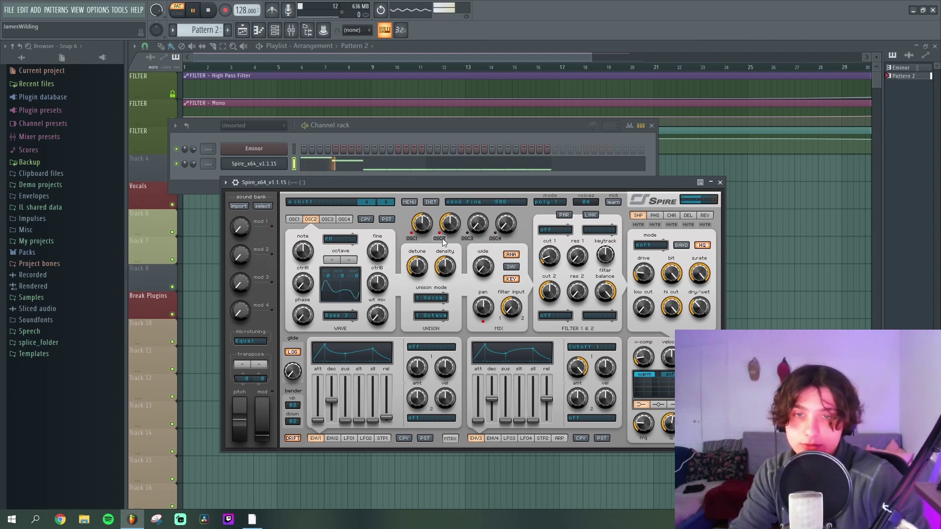
left_click_drag(459, 219, 459, 214)
- Set oscillator 2's octave to -2 and its ctrlA to about 0.25 while auditioning the pattern
left_click(333, 261)
left_click(333, 260)
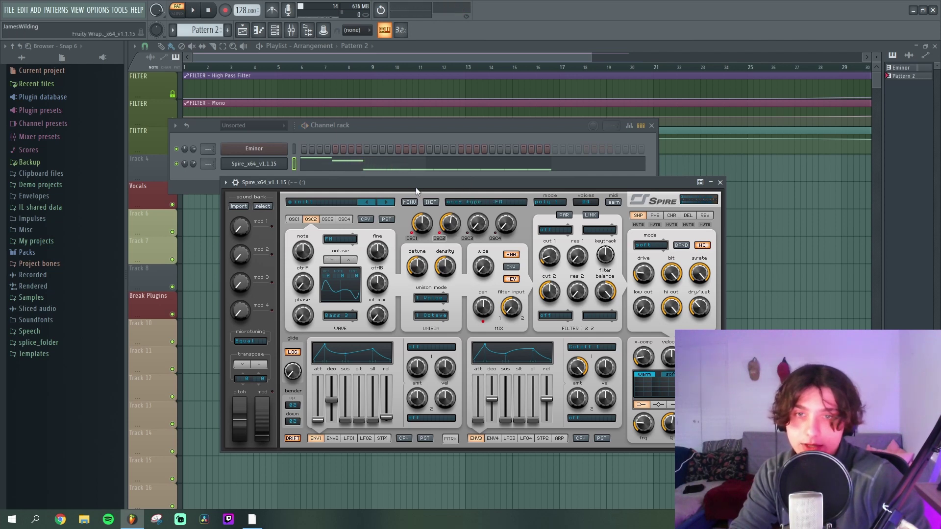
left_click_drag(303, 283, 320, 265)
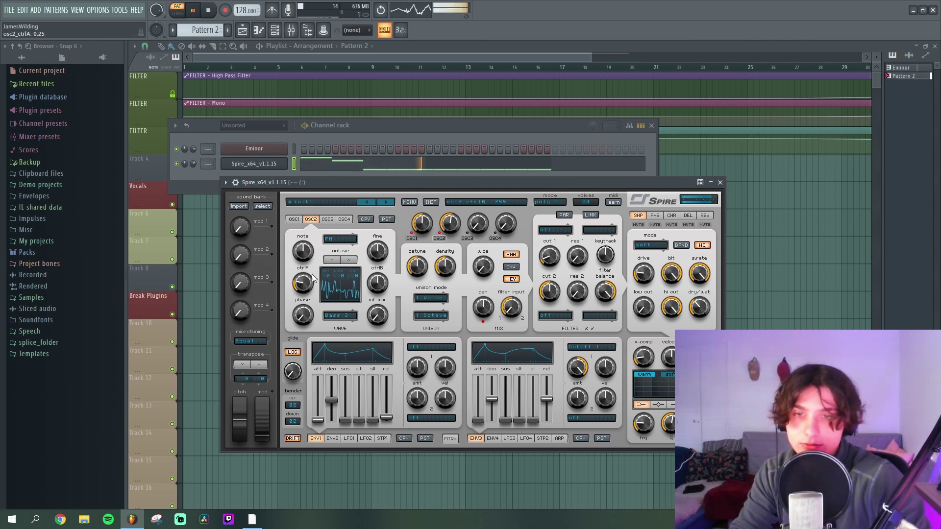
key("space")
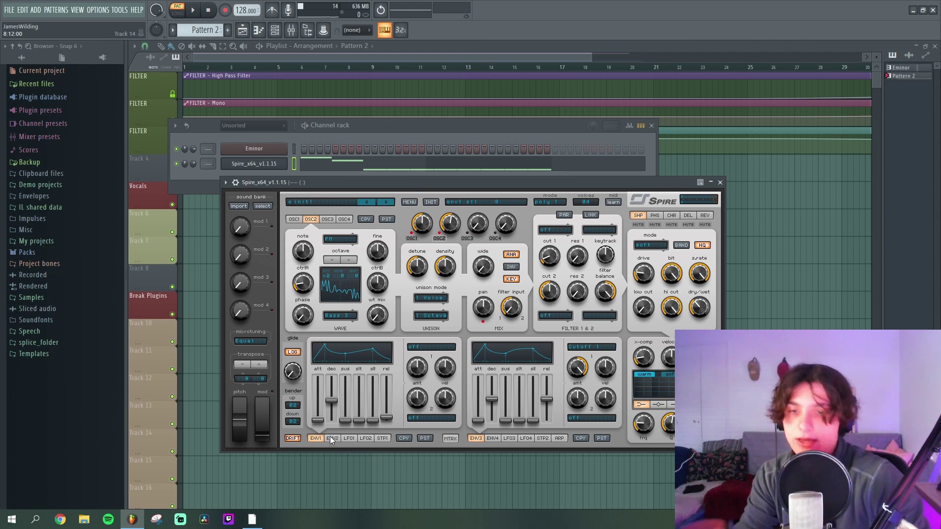
- Assign envelope 2 to Osc2 CtrlA with zero sustain, decay about 0.41 and amount about 0.80
left_click(331, 440)
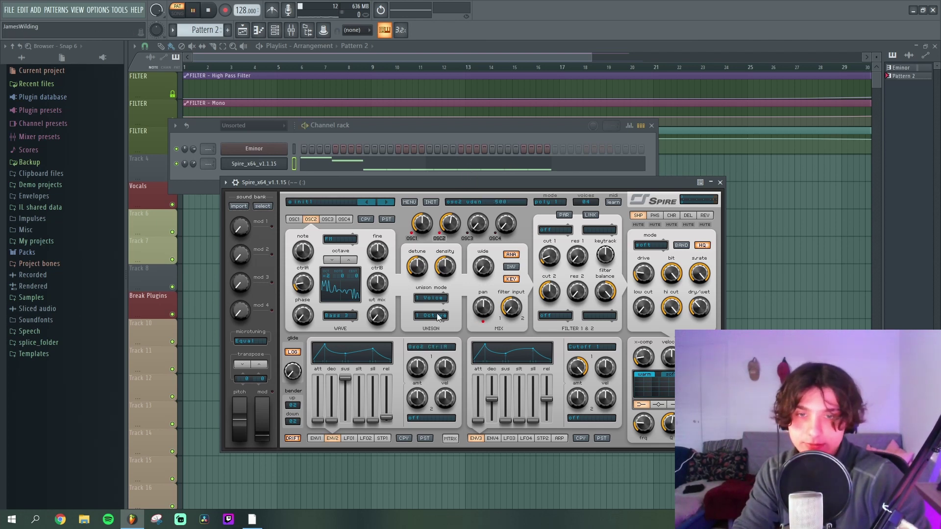
key("space")
left_click_drag(422, 366, 425, 350)
mouse_move(345, 389)
left_mouse_down()
mouse_move(337, 429)
mouse_move(337, 404)
left_mouse_up()
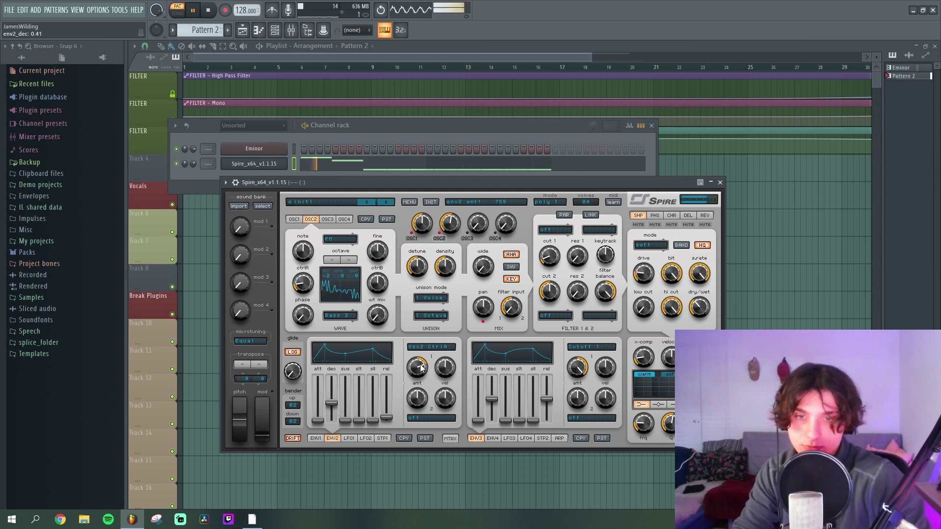
left_click_drag(421, 367, 423, 364)
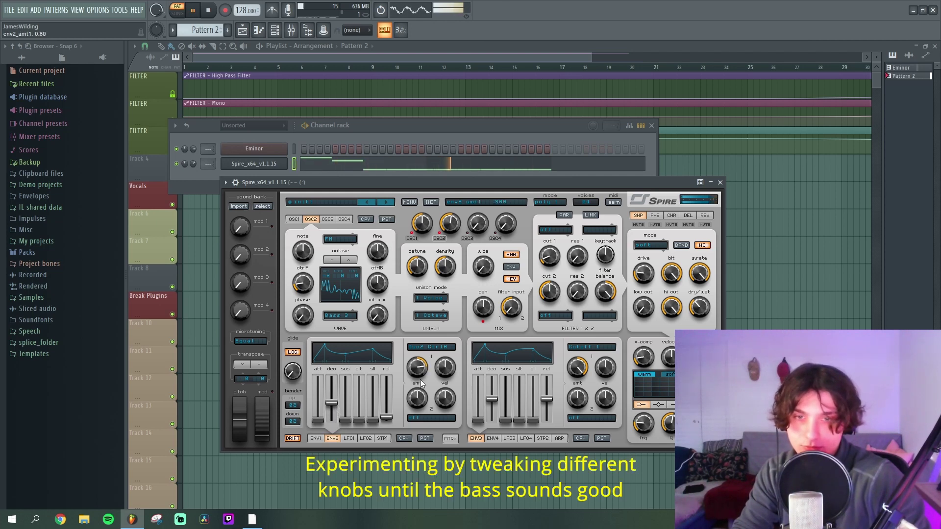
- Adjust oscillator 2's ctrlB to about 0.24 and its wavetable mix to about 0.35 during playback
left_click_drag(377, 315, 392, 263)
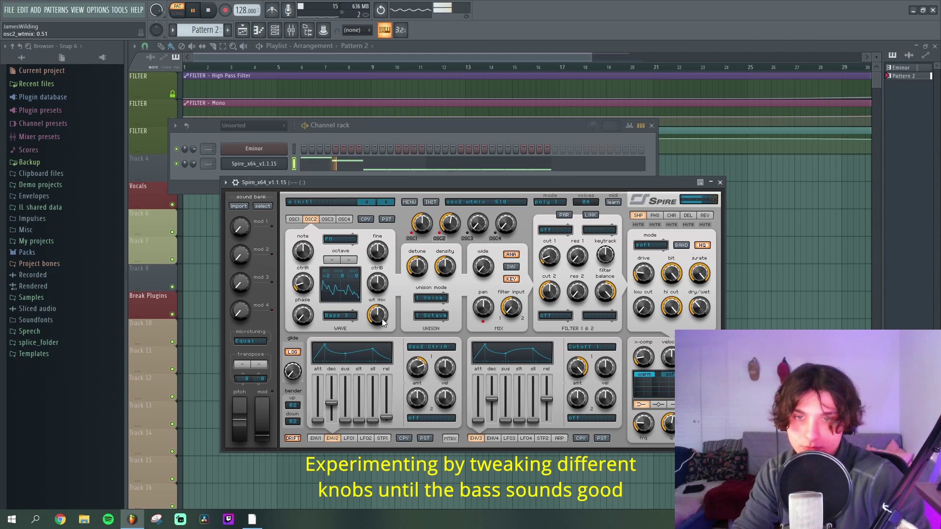
left_click_drag(383, 322, 411, 221)
left_click_drag(380, 287, 385, 354)
left_click_drag(378, 309, 375, 354)
left_click_drag(385, 290, 387, 262)
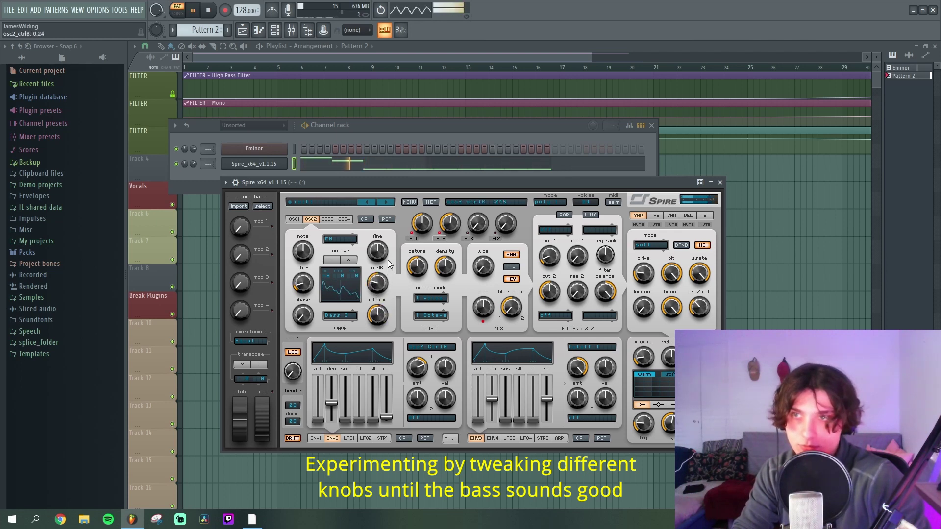
left_click_drag(378, 316, 383, 329)
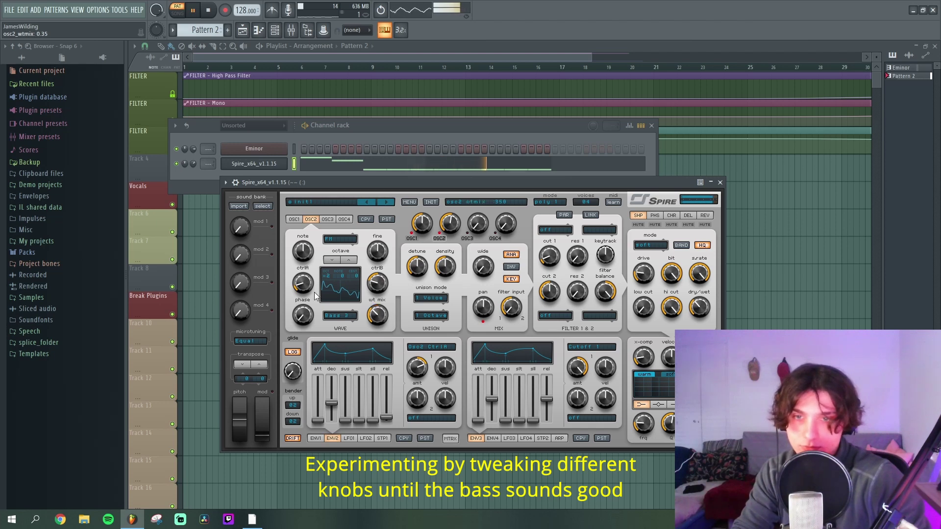
- Lower oscillator 2's ctrlA to about 0.21 and raise envelope 2's modulation amount further
left_click_drag(303, 284, 304, 293)
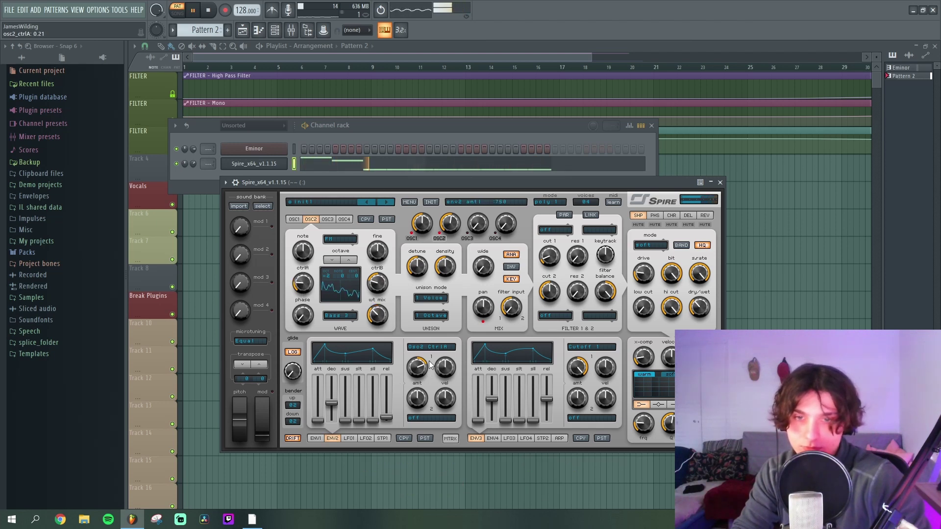
left_click_drag(417, 368, 425, 330)
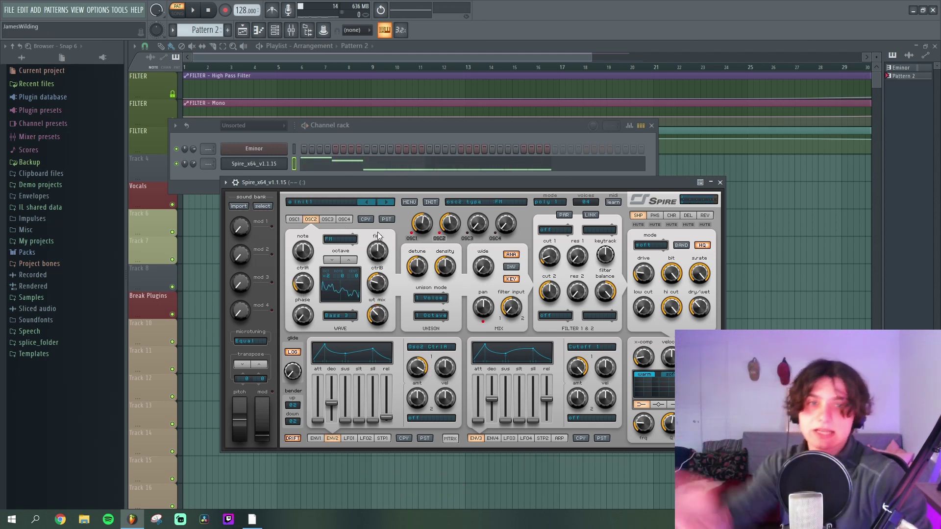
- Mute oscillators 1 and 3, assign LFO 1 to Osc2 CtrlB and audition oscillator 2 on its own
left_click(326, 219)
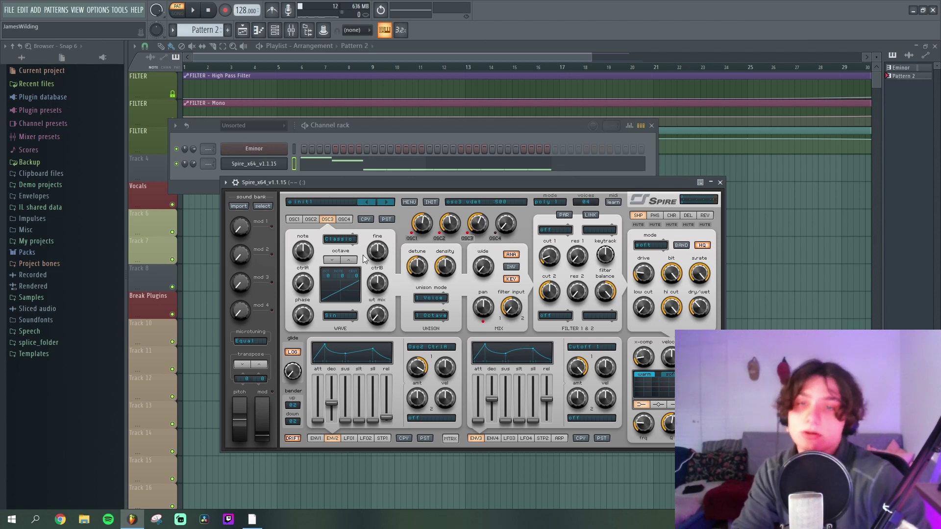
left_click(313, 219)
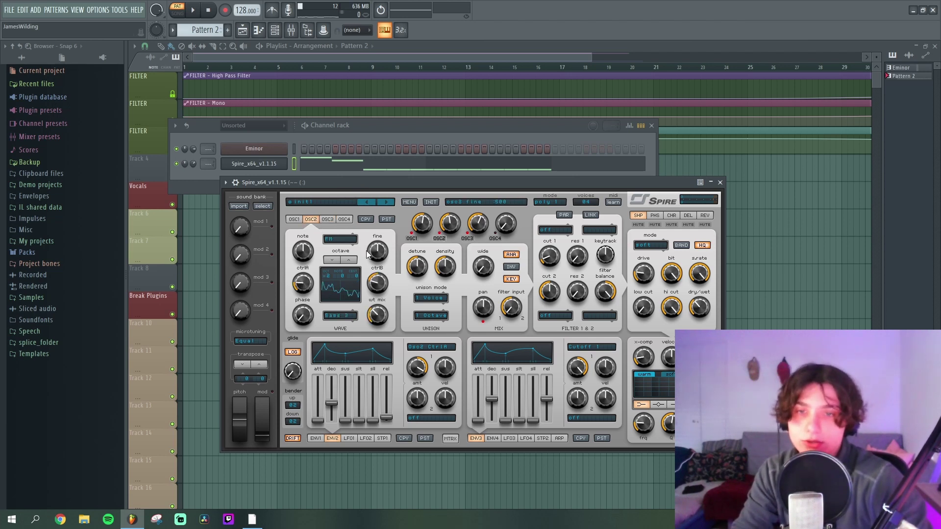
left_click(349, 438)
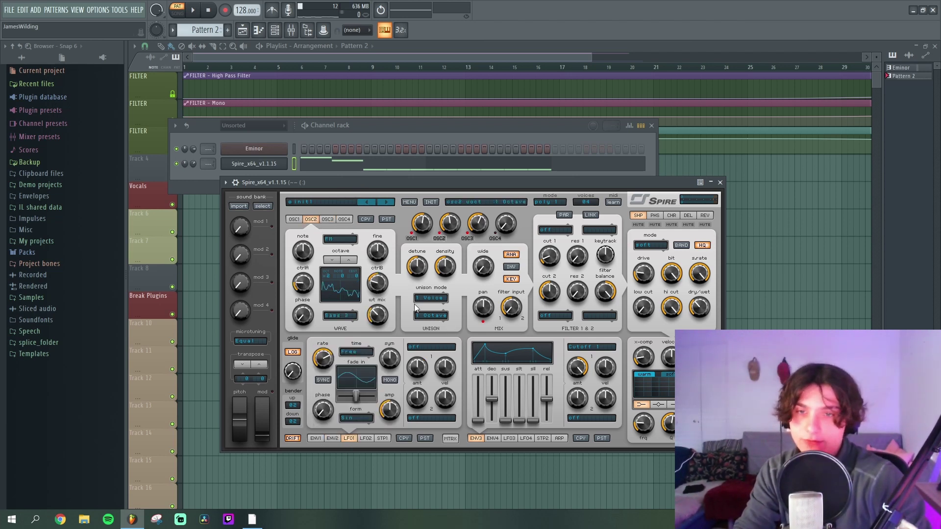
left_click(411, 238)
key("space")
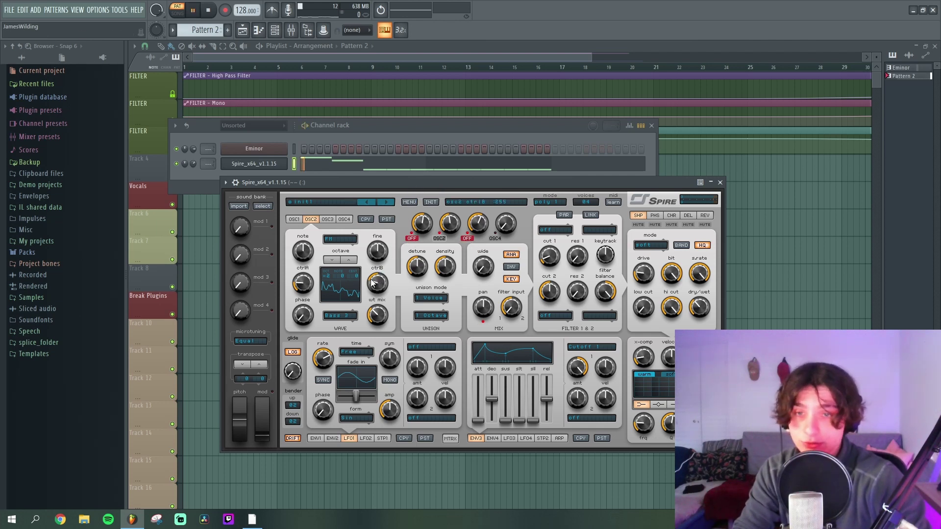
mouse_move(372, 283)
left_mouse_down()
mouse_move(383, 298)
mouse_move(405, 234)
mouse_move(391, 288)
mouse_move(379, 294)
left_mouse_up()
key("space")
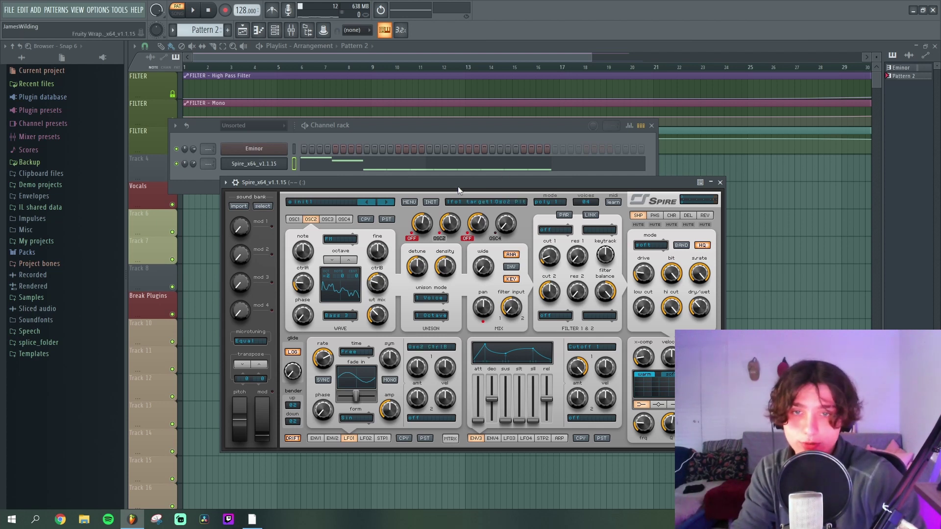
- Sync LFO 1 with a time of 1/16 and set its Osc2 CtrlB modulation amount to about 0.53 during playback
key("space")
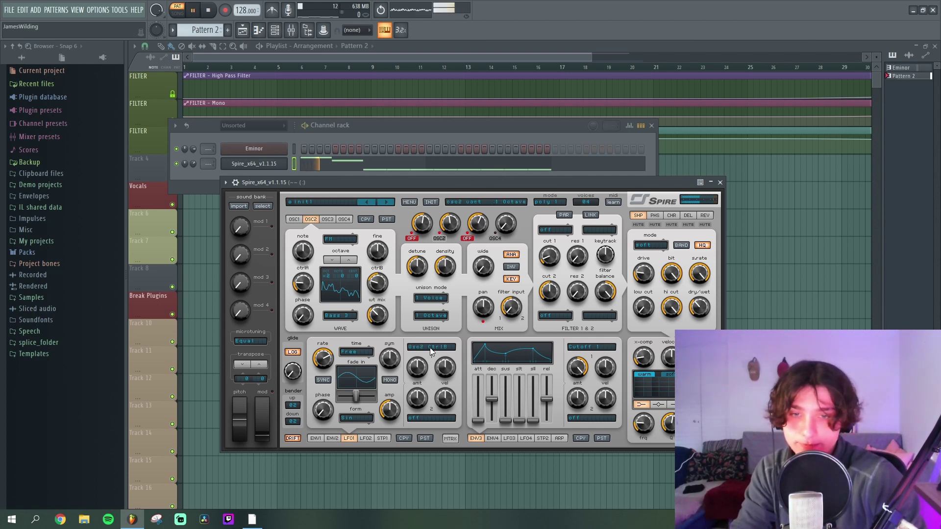
left_click_drag(420, 371, 406, 316)
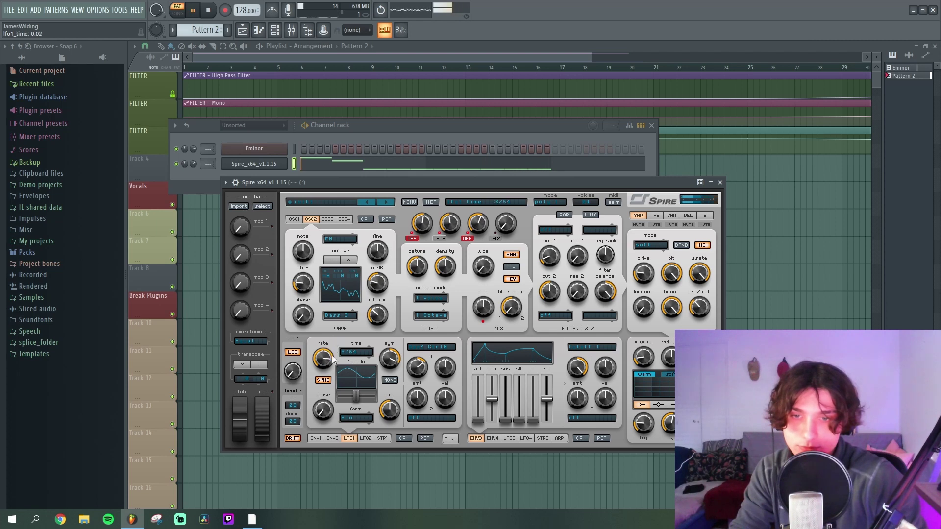
left_click_drag(417, 368, 420, 378)
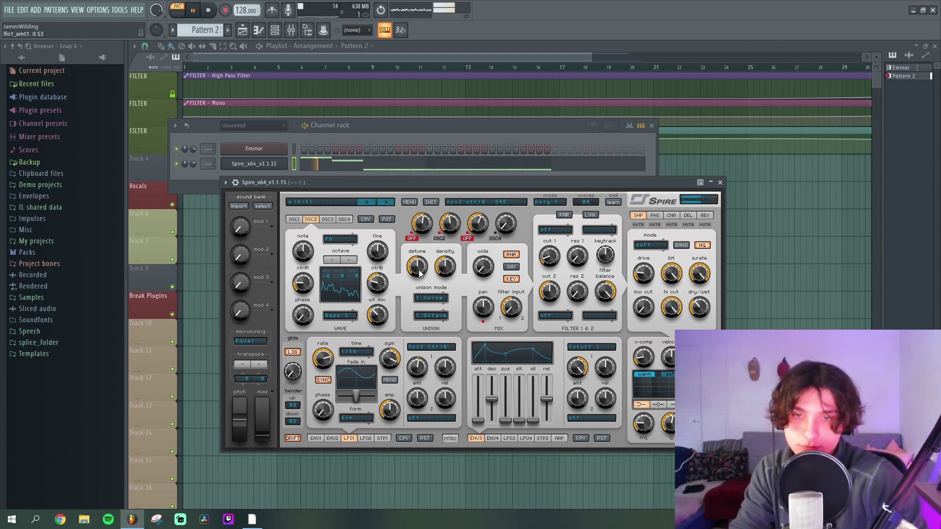
- Turn oscillators 1 and 3 back on and stop playback
left_click(411, 238)
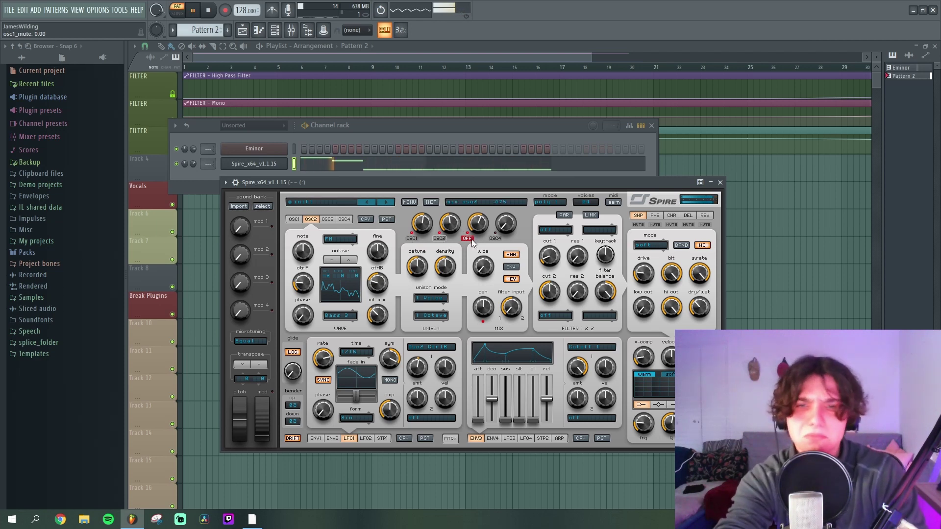
key("space")
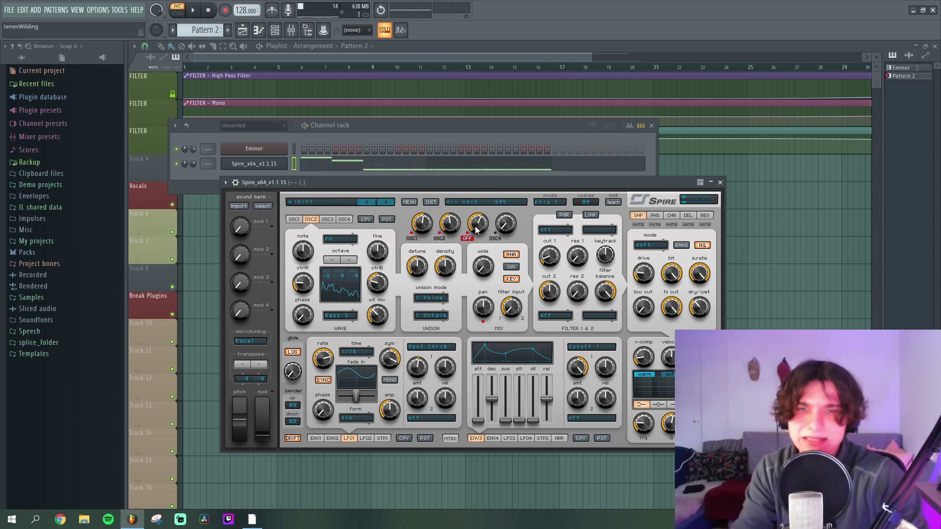
left_click(467, 239)
- Tune oscillator 3 up 7 semitones and set its level to about 0.69 while the pattern plays
key("space")
left_click(327, 219)
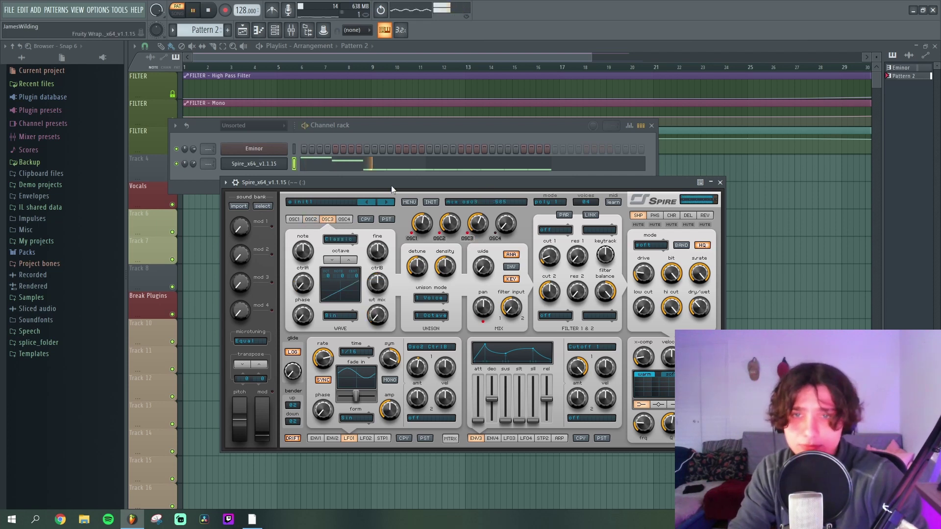
mouse_move(304, 249)
left_mouse_down()
mouse_move(320, 248)
mouse_move(308, 242)
left_mouse_up()
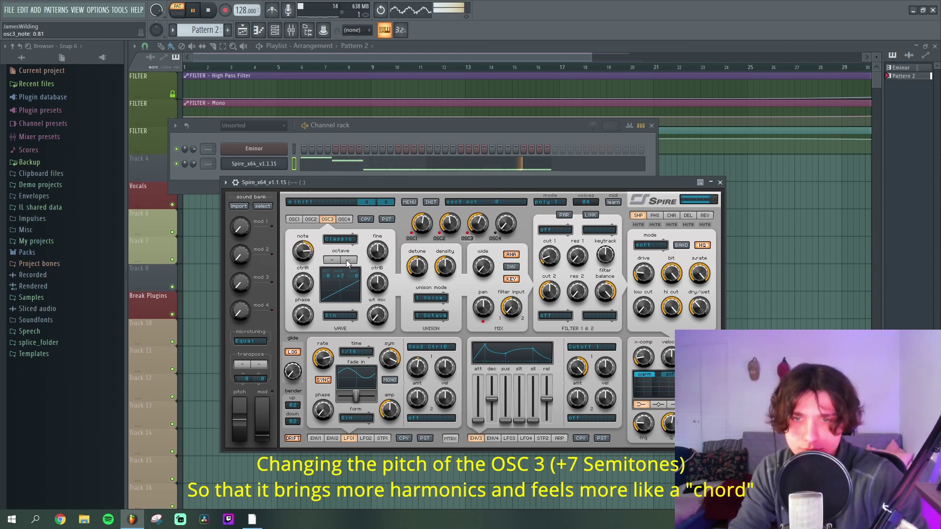
left_click_drag(475, 228, 467, 235)
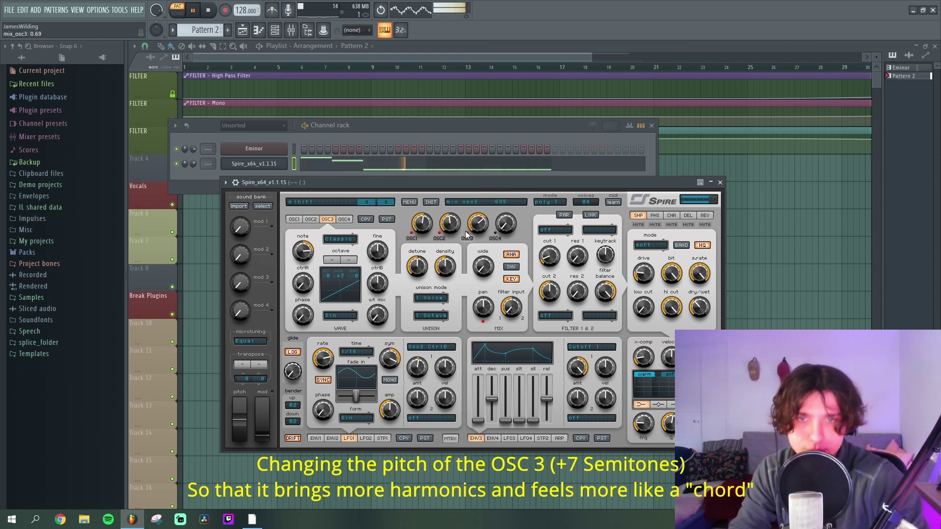
key("space")
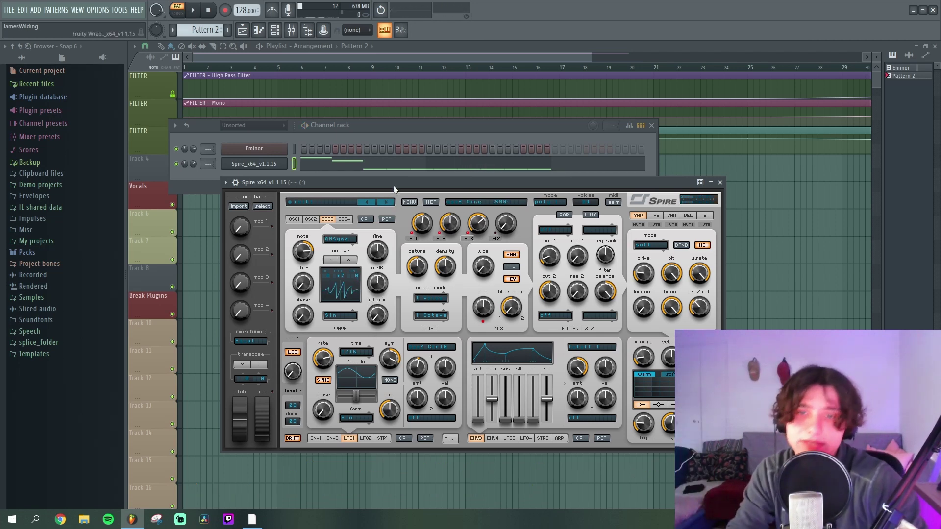
- Try the AMSync type with the Inter 2 wavetable on oscillator 3, raising its ctrlA, ctrlB and wavetable mix
key("space")
mouse_move(377, 283)
left_mouse_down()
mouse_move(380, 299)
mouse_move(381, 265)
left_mouse_up()
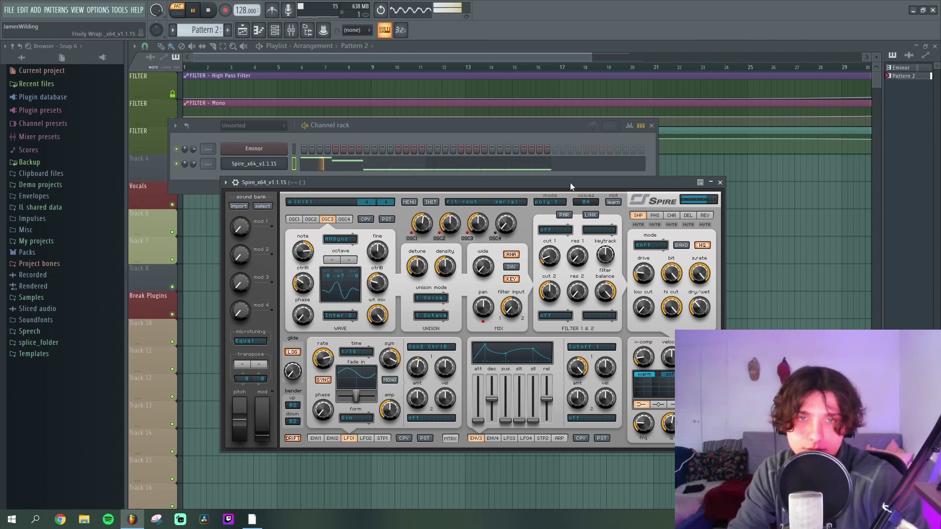
key("space")
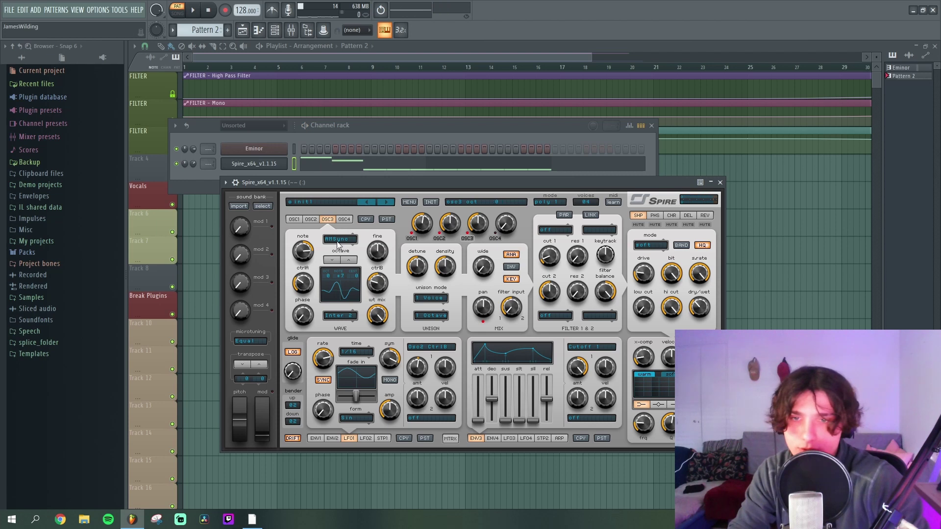
- Switch oscillator 3 to FM with the Para 3 wavetable and reduce its wavetable mix during playback
left_click(352, 243)
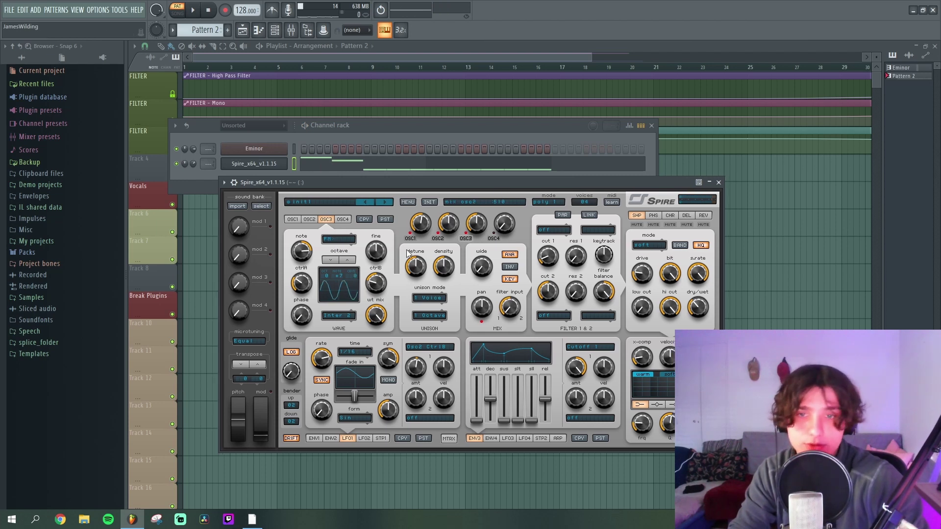
key("space")
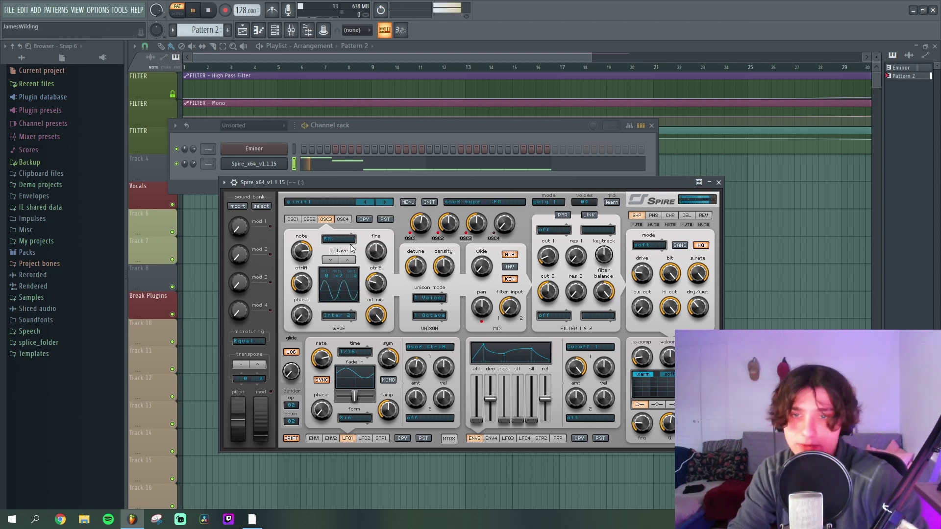
left_click_drag(377, 276, 345, 272)
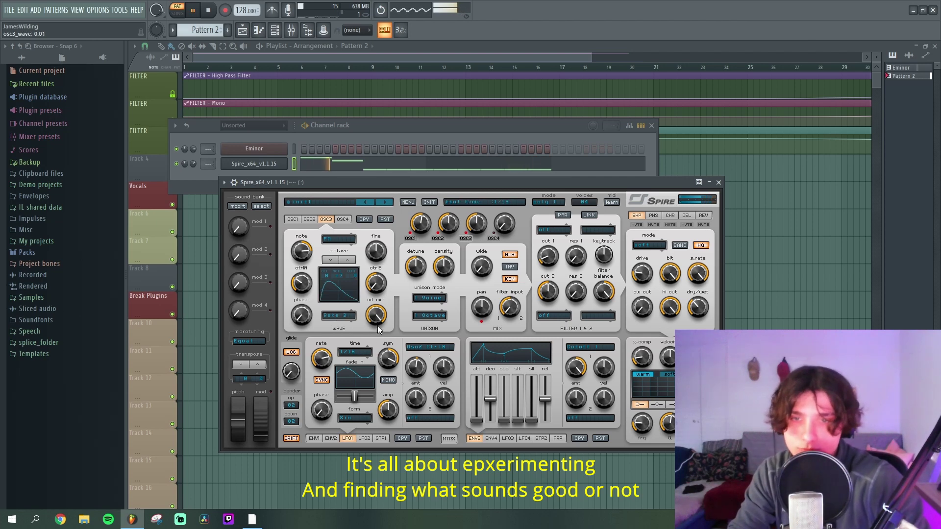
left_click_drag(377, 326, 377, 319)
- Set oscillator 3's unison to 4 voices, lower its detune and raise its wide to maximum
left_click_drag(430, 300, 458, 293)
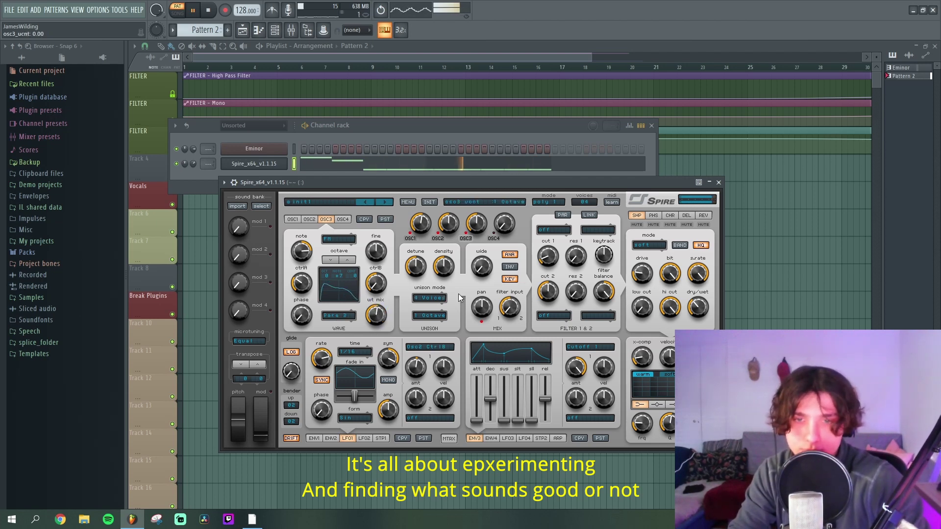
left_click_drag(415, 267, 440, 291)
left_click_drag(482, 267, 510, 219)
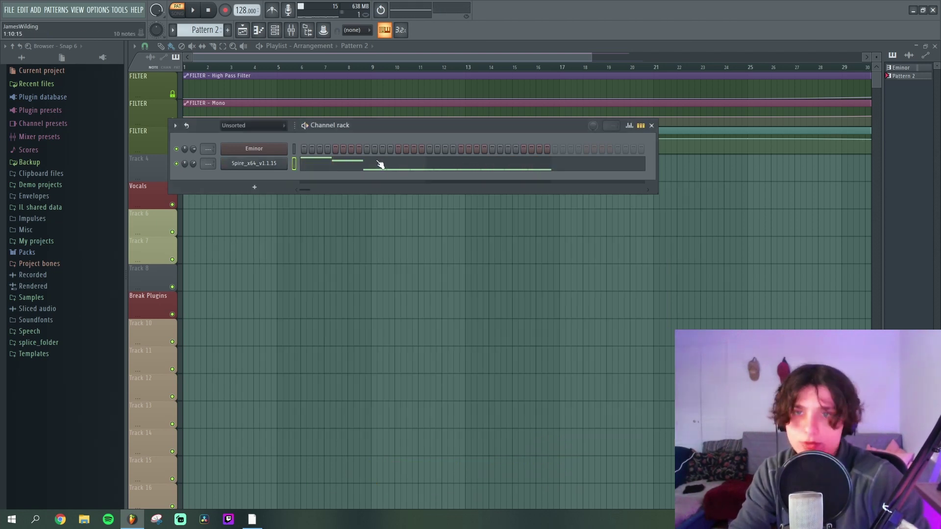
- Rewrite the Spire pattern as five G4 notes, one A#4 and five D#4 notes, extending the last D#4 to the end of bar 2
left_click(379, 163)
key("ctrl+Down")
scroll(169, 247, "down", 1)
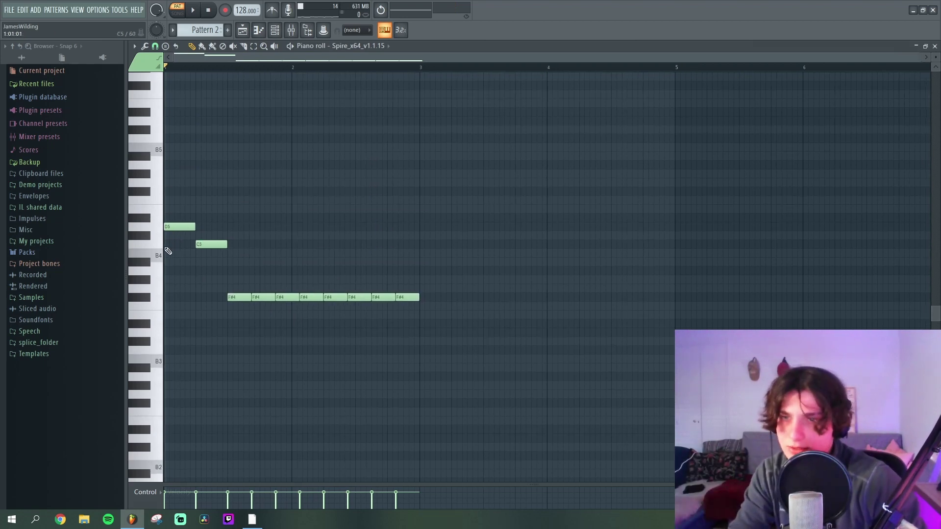
right_click(213, 244)
left_click_drag(181, 227, 148, 286)
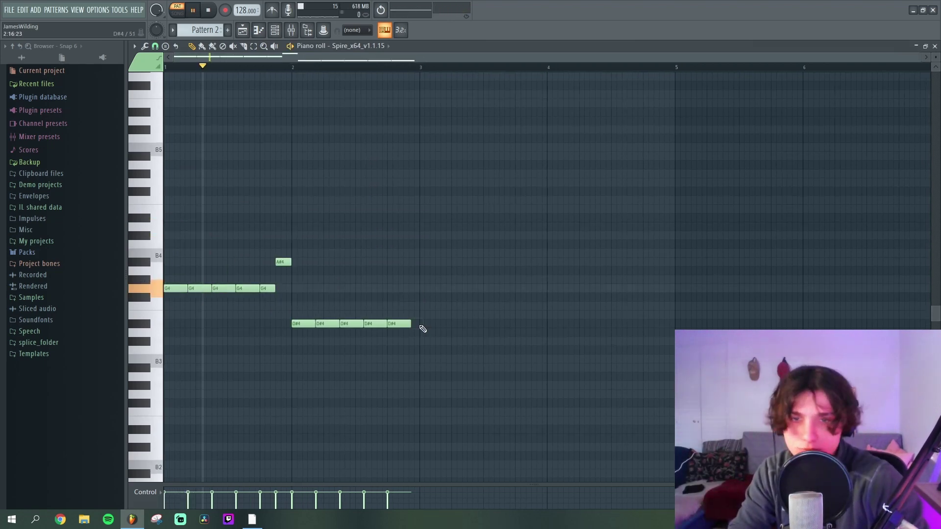
key("space")
key("space")
left_click_drag(410, 324, 420, 325)
key("Escape")
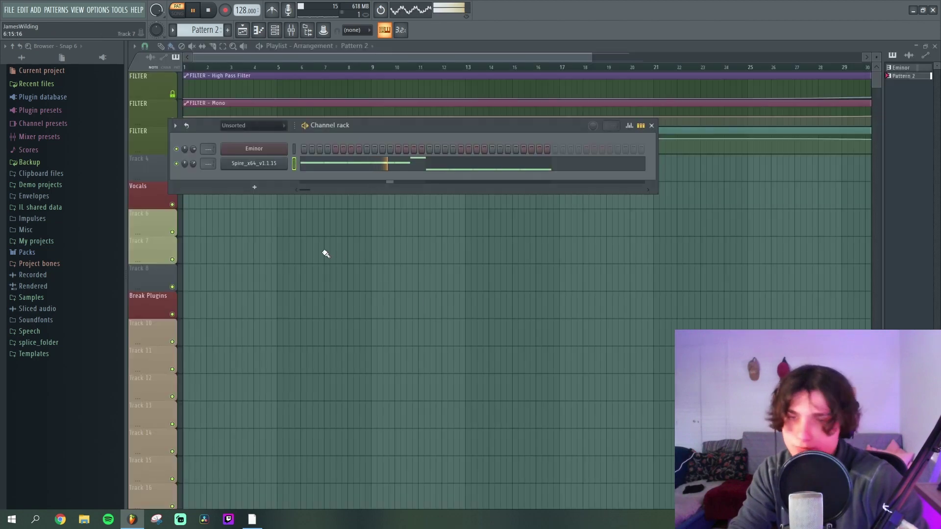
- Set oscillator 3's octave to +1, wavetable mix to 0 and level to about 0.46, with shaper drive at about 0.28
left_click(264, 164)
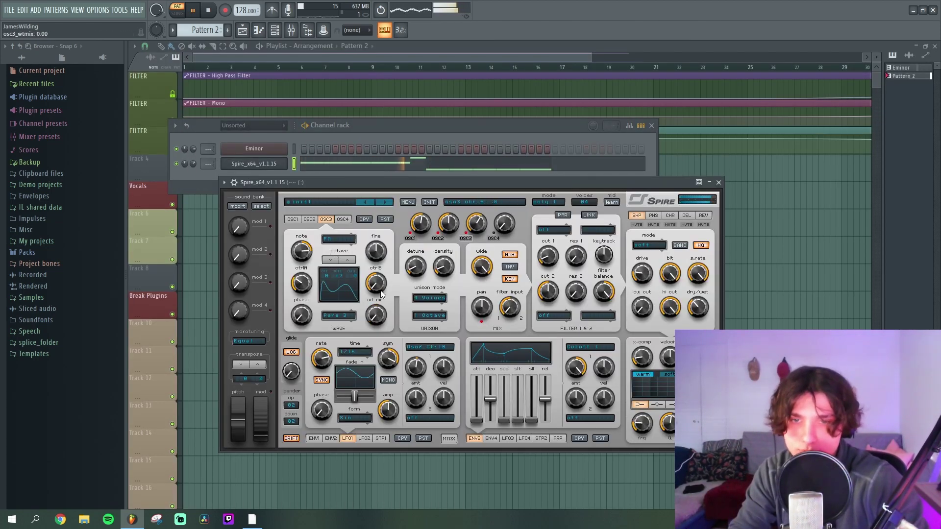
left_click(347, 260)
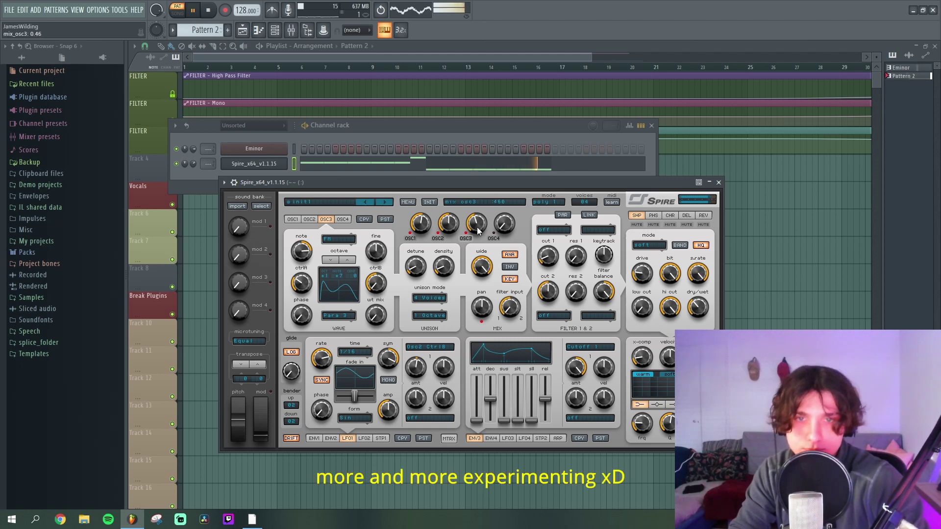
left_click_drag(639, 277, 647, 280)
- Set envelope 1's decay to about 0.45 while auditioning the pattern
left_click(330, 438)
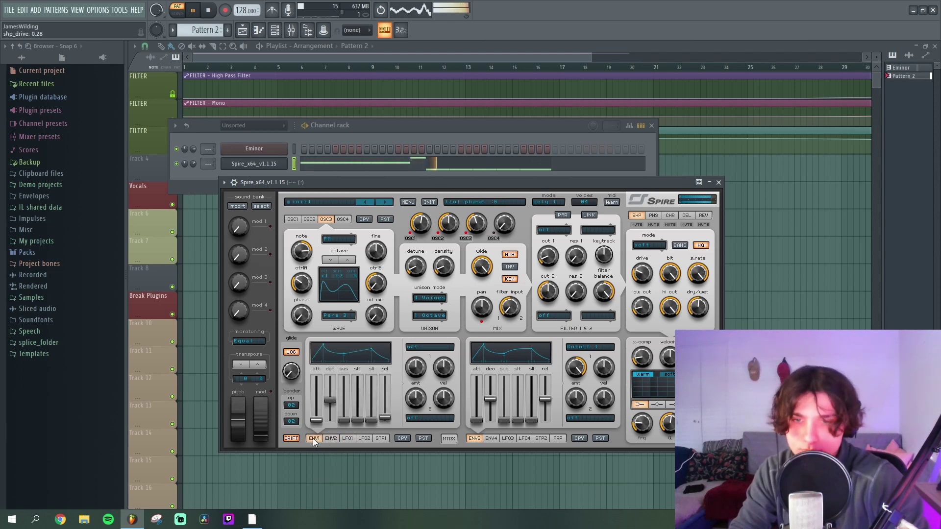
left_click(314, 438)
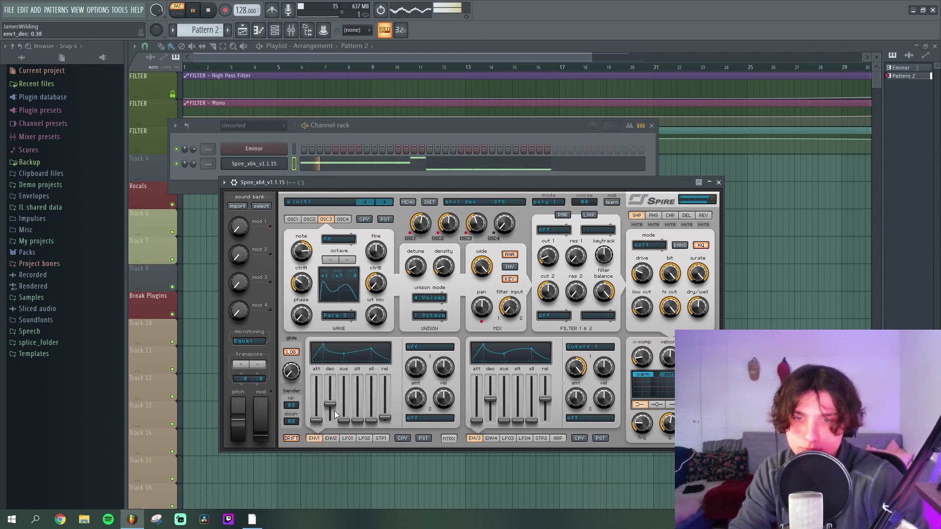
left_click_drag(335, 410, 335, 407)
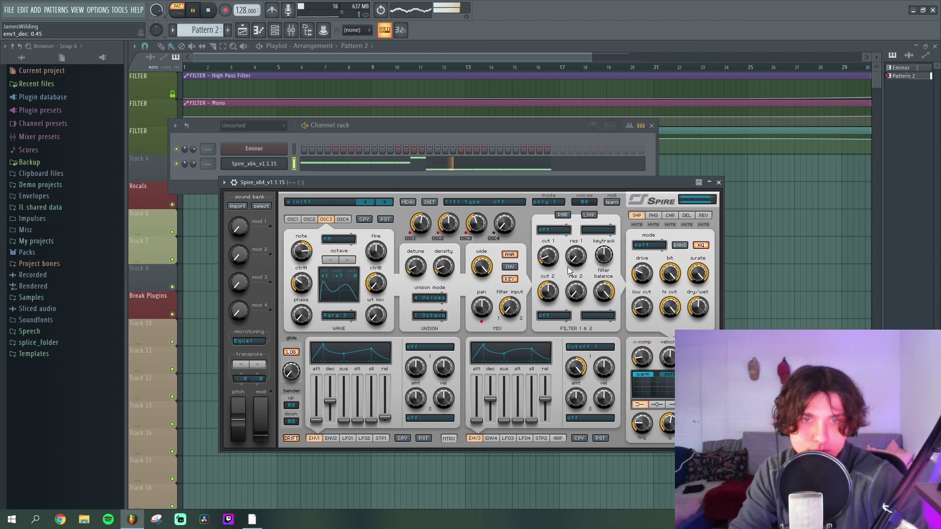
key("space")
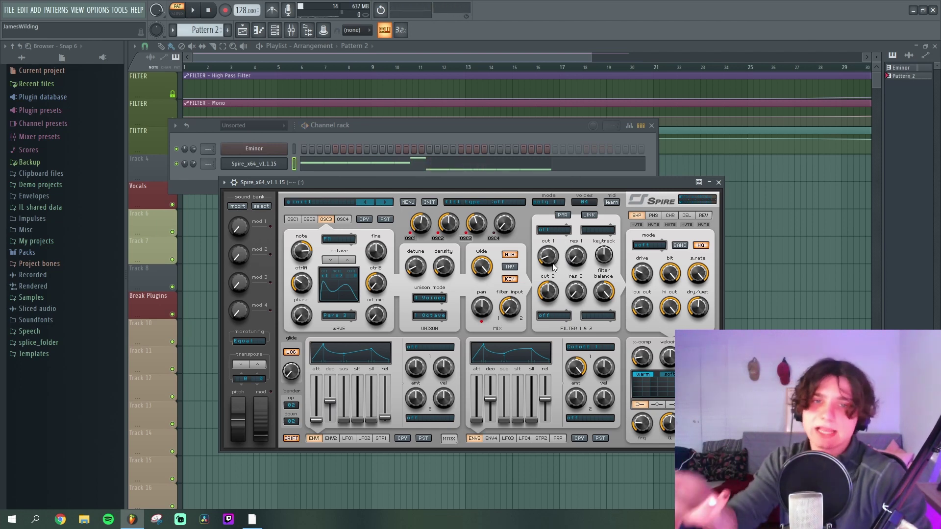
- Set filter 1 to acido LP3 with cutoff about 0.45, and adjust envelope 3's decay to about 0.53 and its cutoff amount
left_click(603, 263)
key("space")
left_click_drag(552, 272, 553, 265)
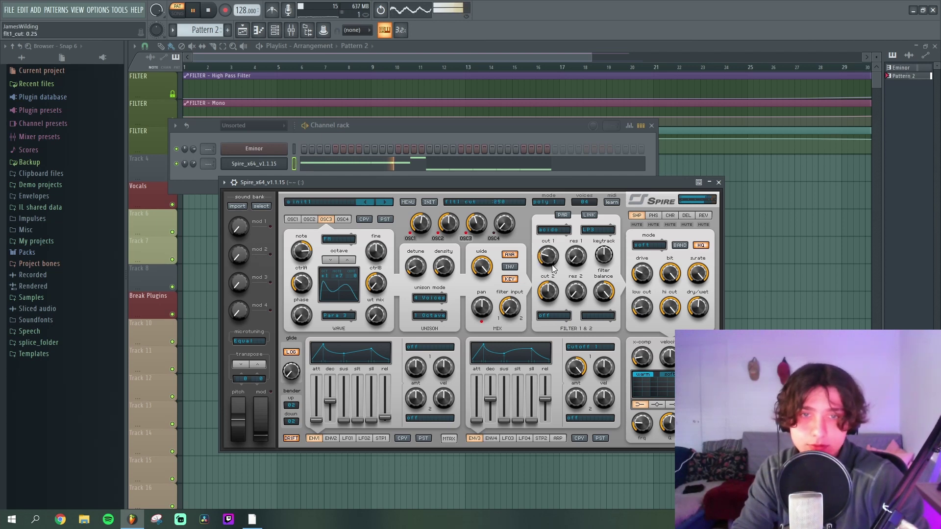
left_click_drag(494, 399, 493, 403)
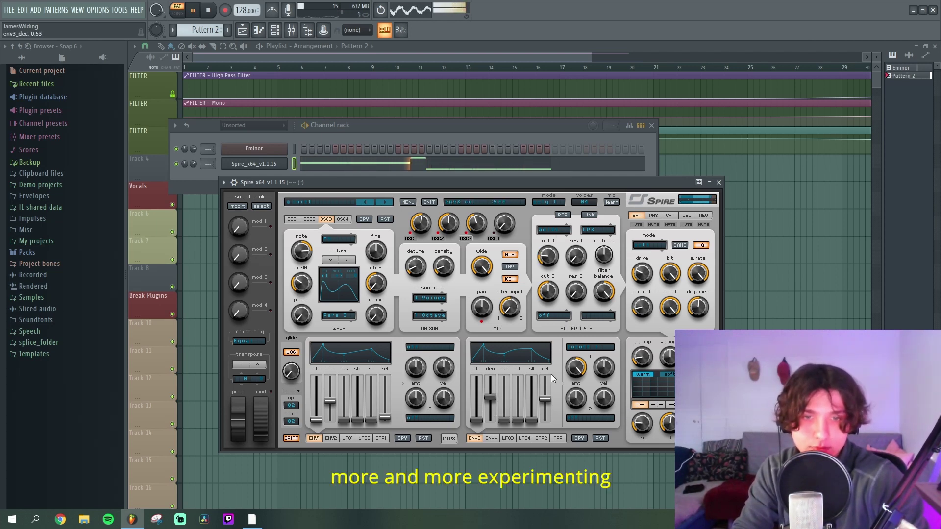
left_click_drag(577, 373, 576, 382)
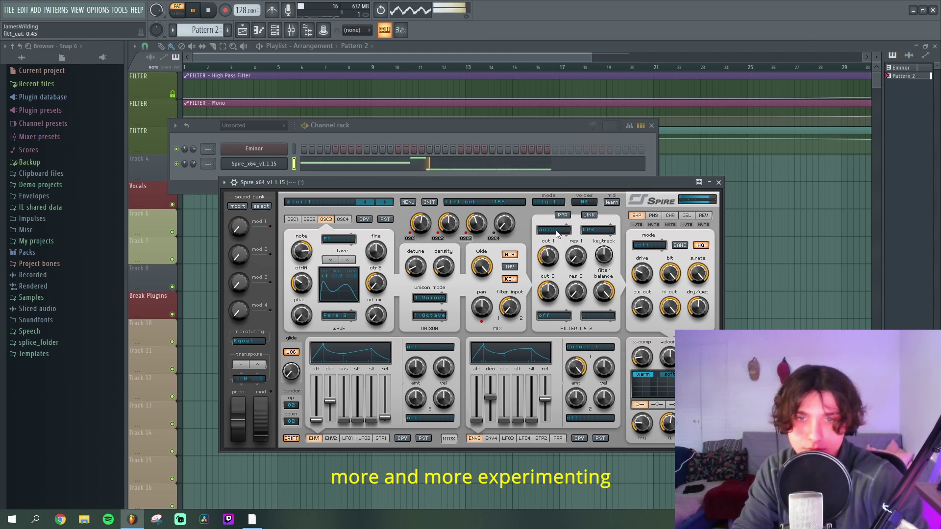
- Shorten envelope 1's decay slightly, stop playback and open envelope 2's settings
left_click_drag(330, 401, 332, 407)
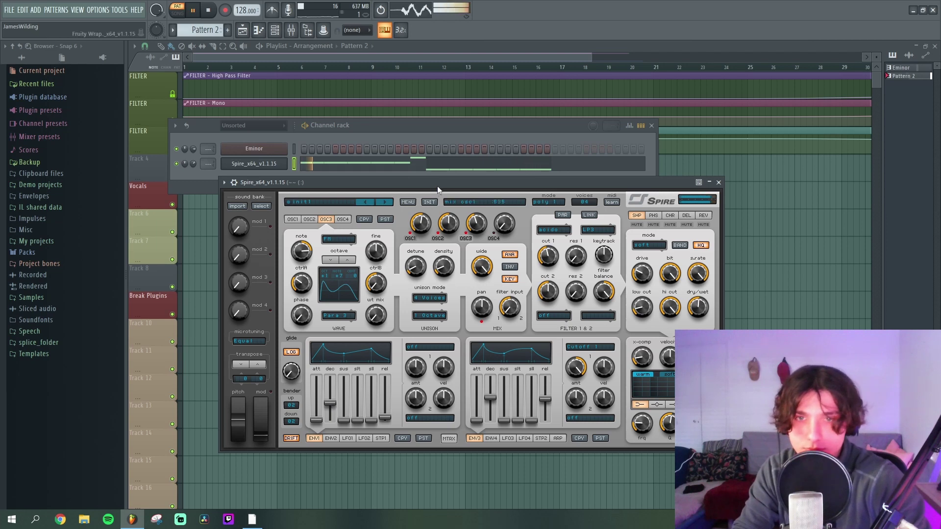
key("space")
left_click(332, 438)
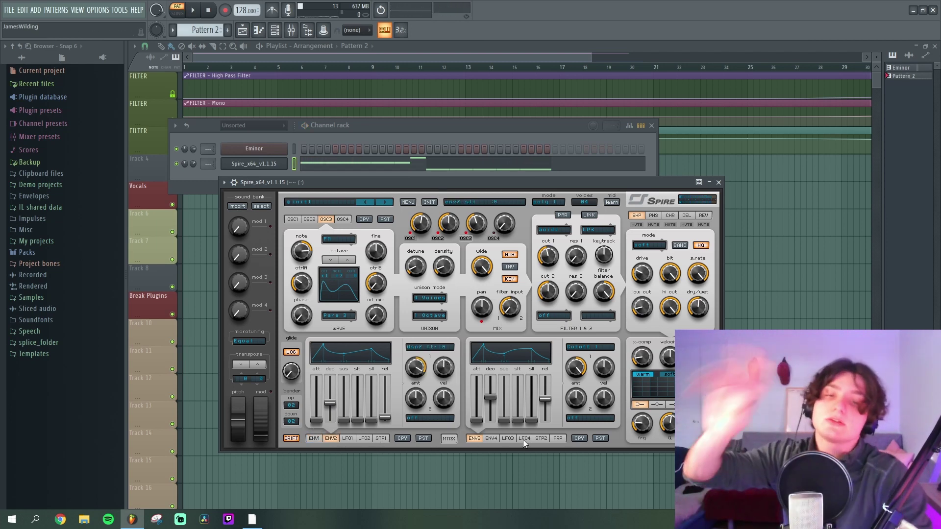
- Route envelope 4 to the pitch of all oscillators, raise its amount and fine-tune it while auditioning the pattern
left_click(491, 439)
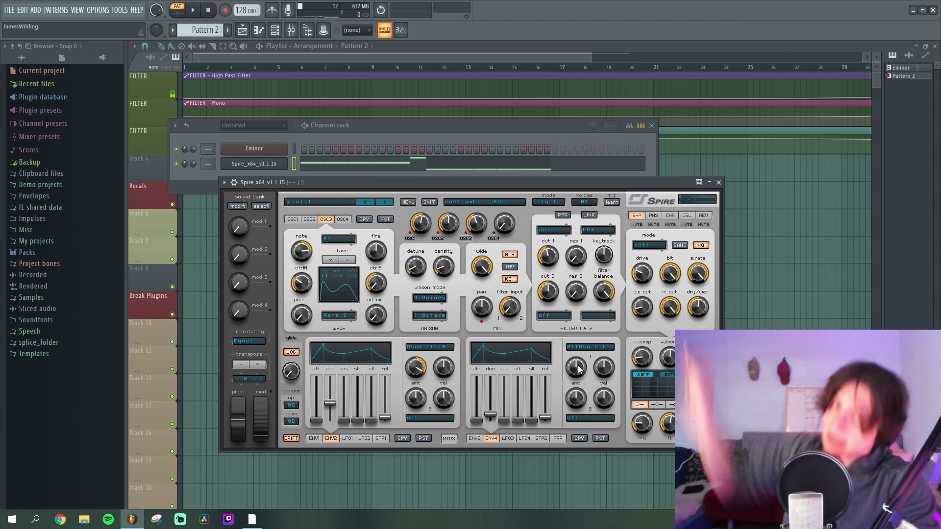
left_click_drag(578, 369, 580, 332)
left_click(551, 182)
key("space")
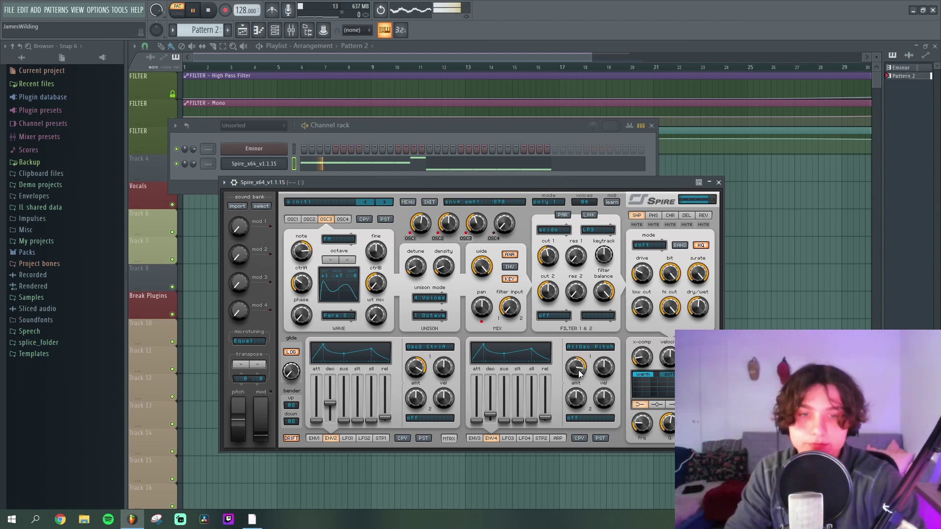
left_click_drag(576, 367, 577, 379)
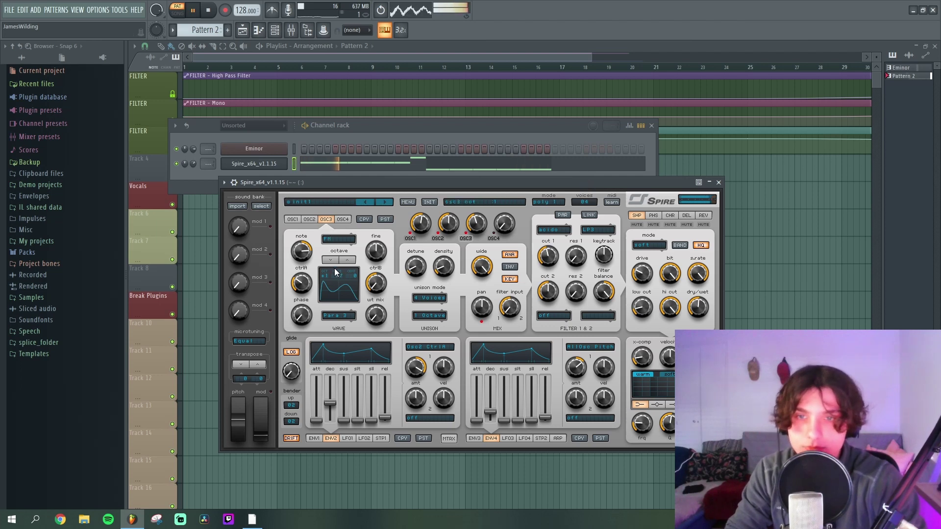
- Try filter 1 cutoff positions, switch oscillator 3's wave to Bayan 1 with level about 0.46, and replay the pattern
left_click_drag(548, 256, 551, 275)
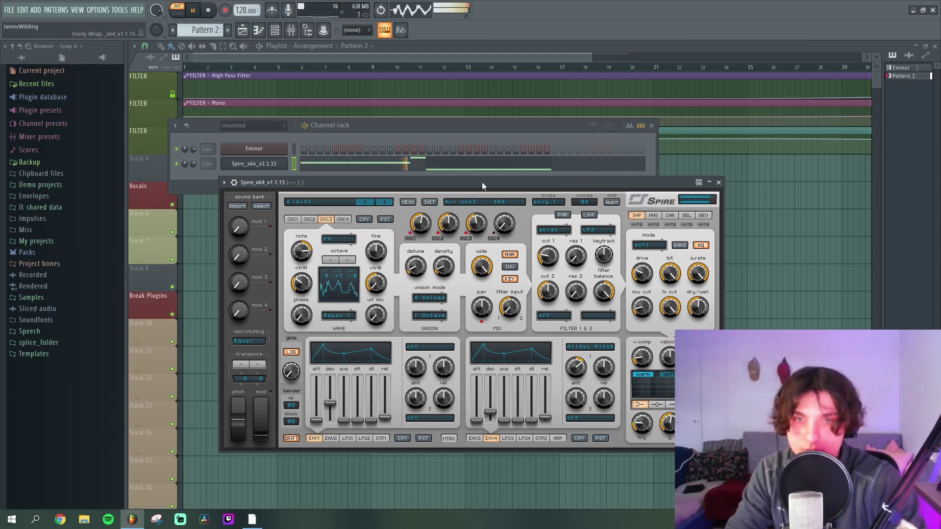
key("space")
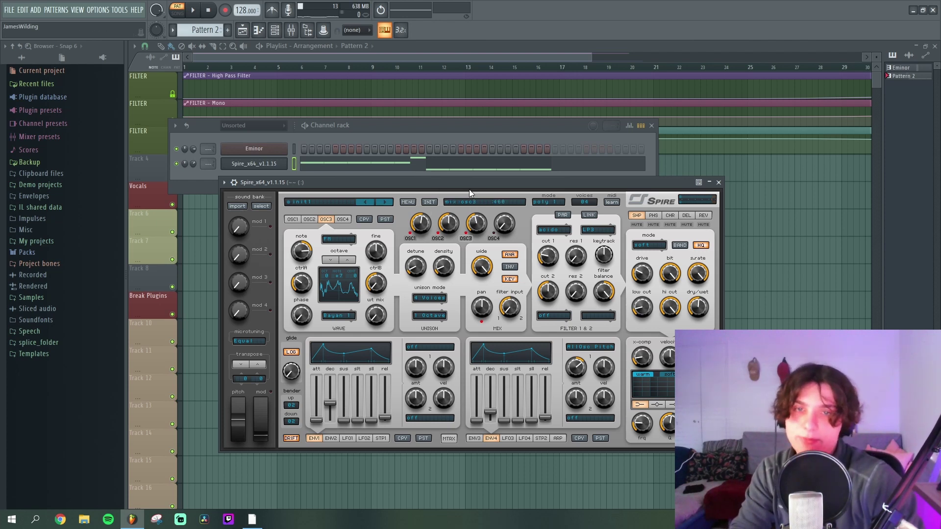
key("space")
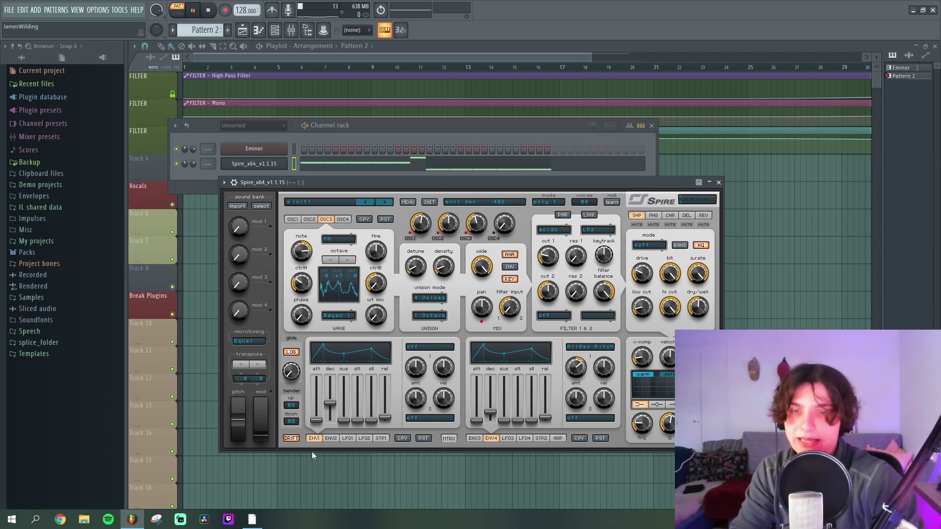
- Raise envelope 1's sustain, change oscillator 3's wave to TriSine, and reduce envelope 4's pitch amount
mouse_move(342, 424)
left_mouse_down()
mouse_move(358, 371)
mouse_move(353, 414)
mouse_move(330, 400)
mouse_move(347, 407)
left_mouse_up()
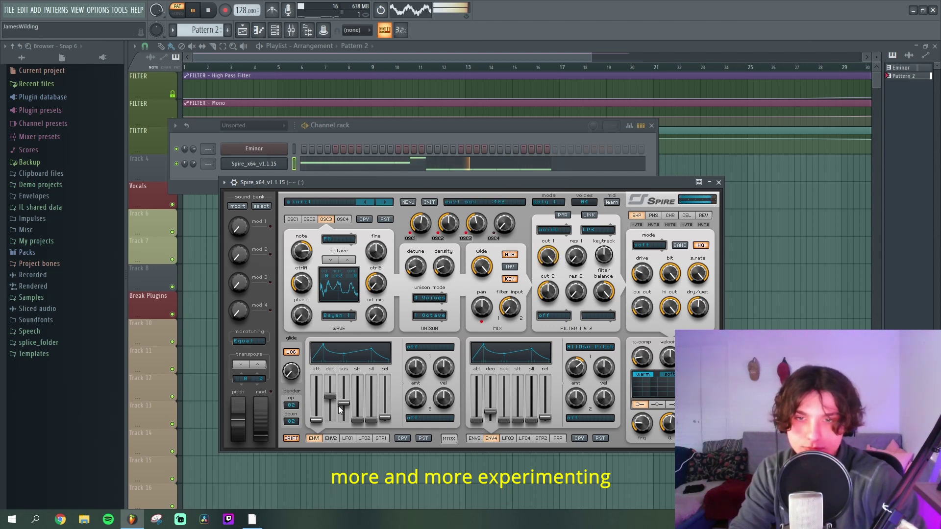
left_click_drag(344, 403, 344, 376)
left_click_drag(581, 367, 580, 371)
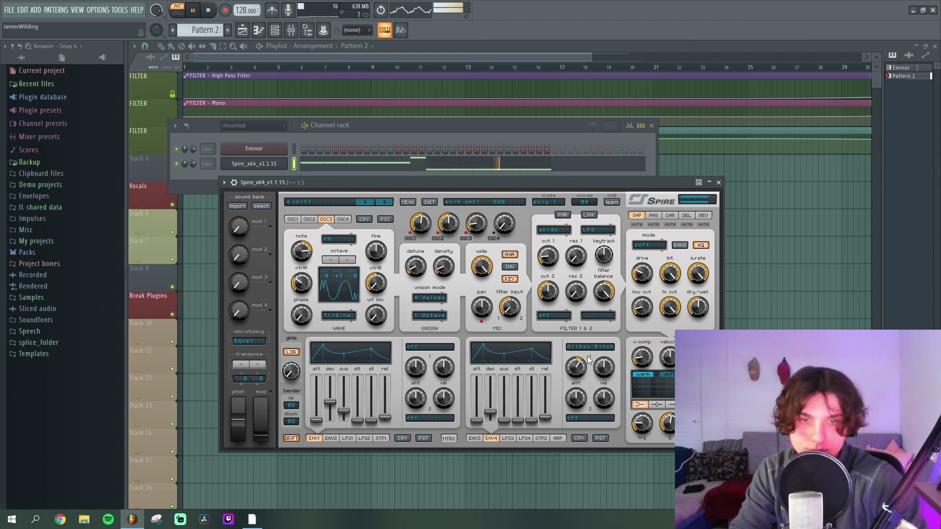
left_click_drag(580, 367, 578, 373)
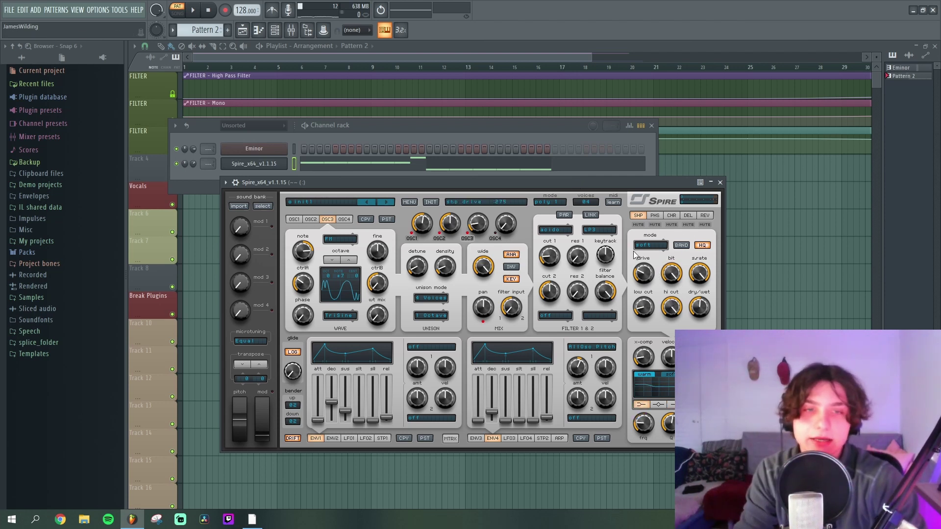
- Open the reverb effect, raise its dry/wet mix and audition the pattern with it
left_click(704, 216)
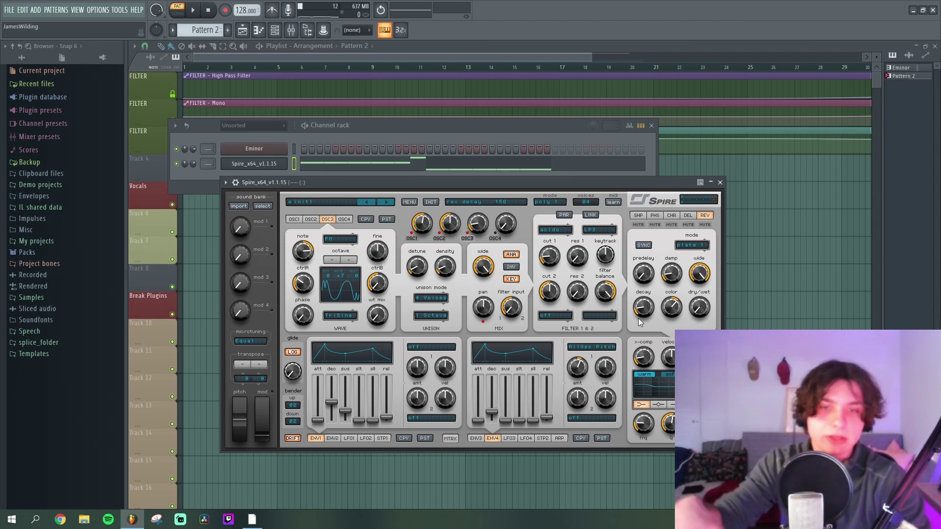
left_click_drag(697, 310, 695, 262)
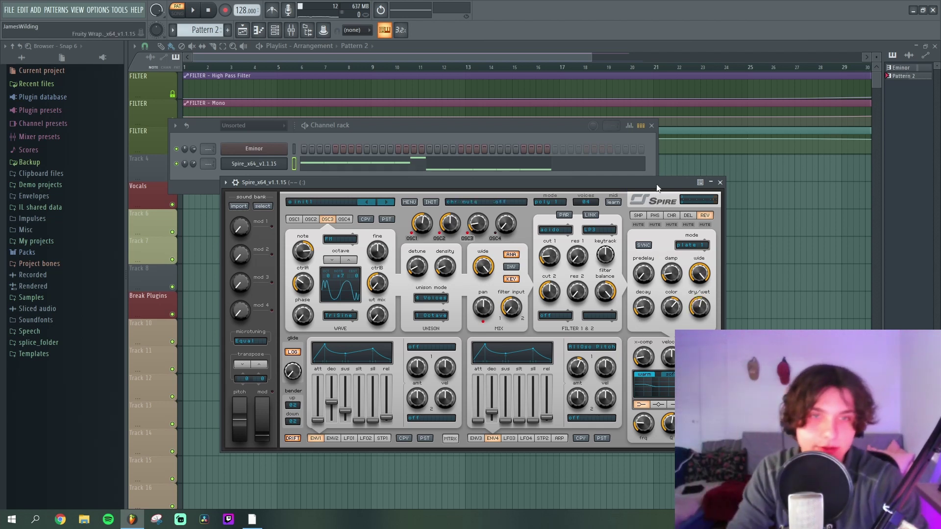
left_click(657, 185)
key("space")
left_click_drag(691, 310, 692, 315)
key("space")
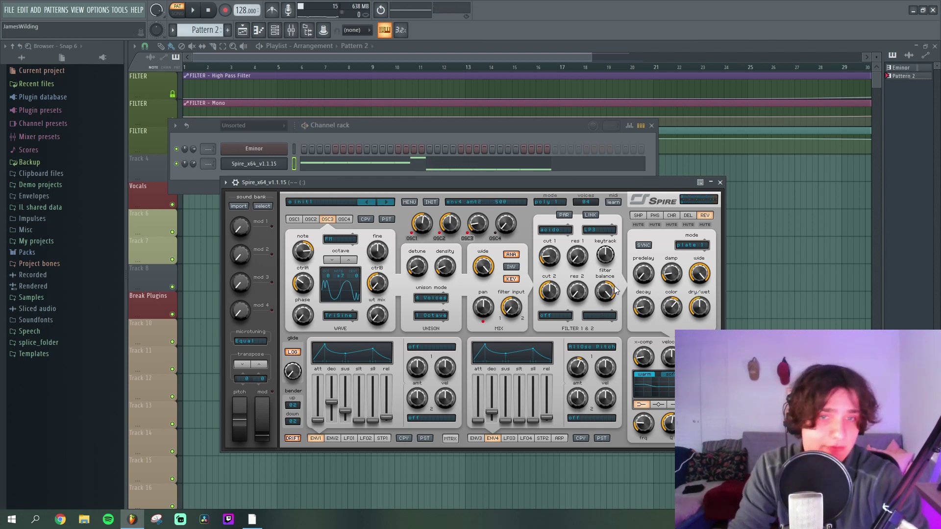
- Assign reverb dry/wet as envelope 2's second target and try different modulation amounts during playback
left_click(475, 438)
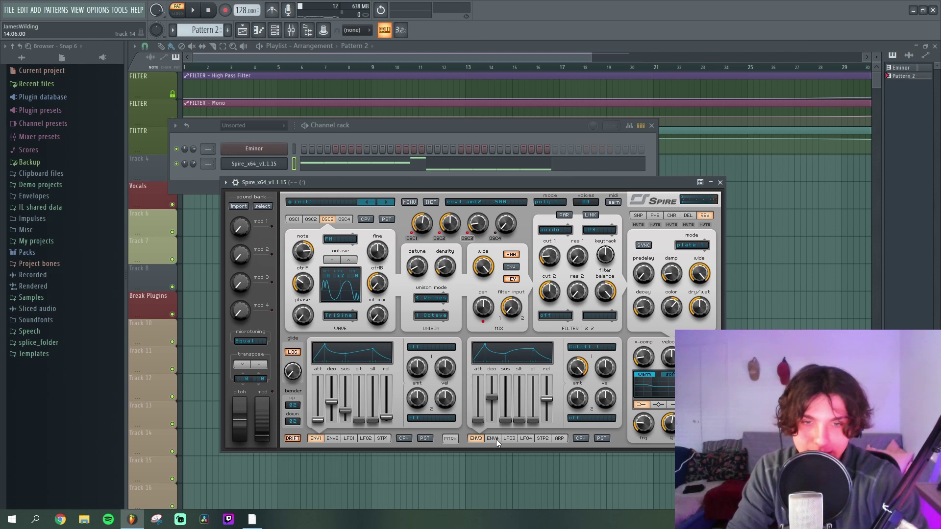
left_click(333, 438)
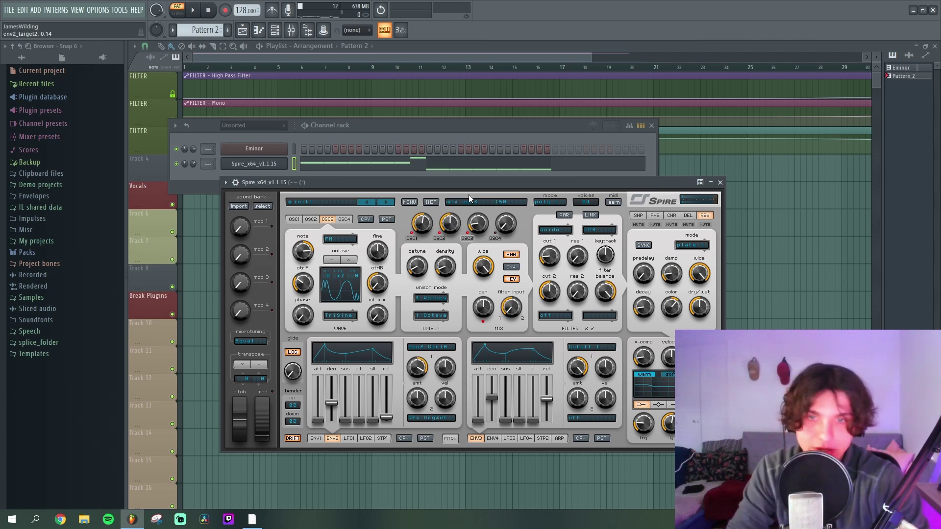
key("space")
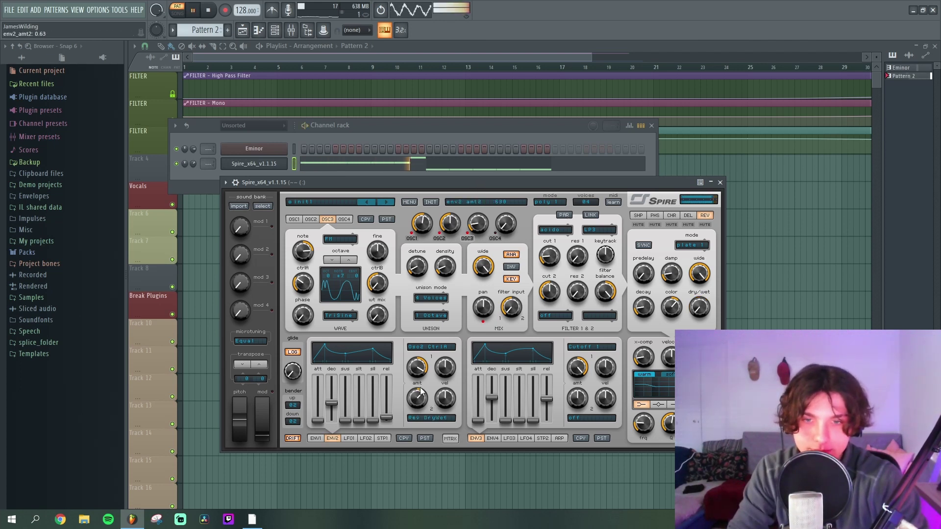
left_click_drag(420, 403, 422, 388)
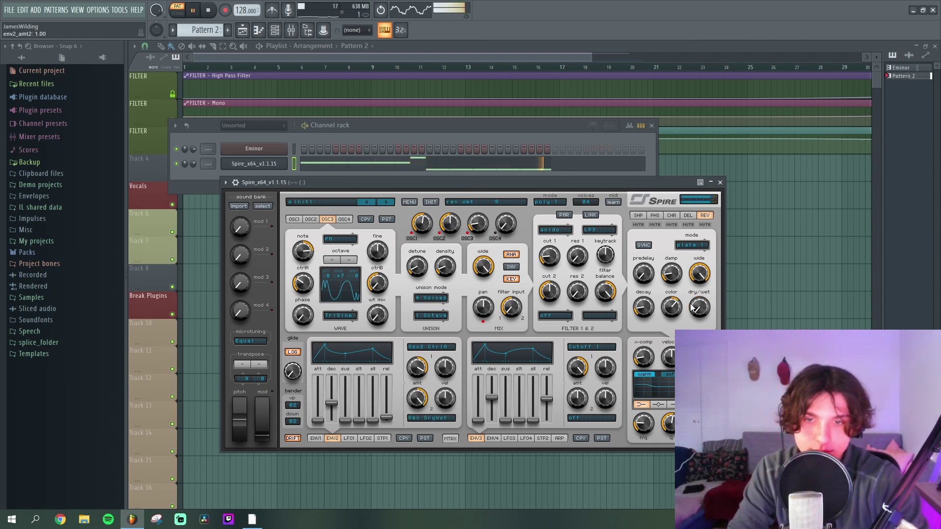
left_click_drag(700, 317, 700, 305)
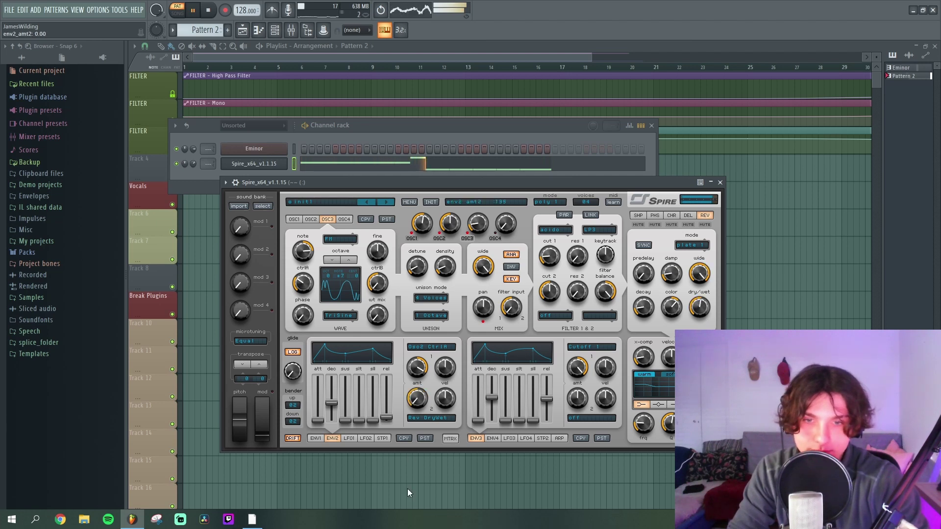
key("space")
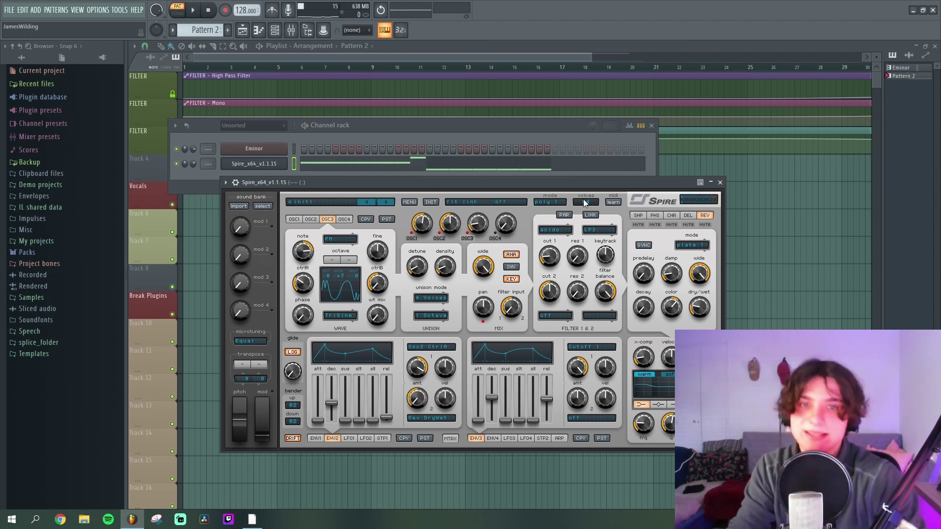
- Restart the pattern, set oscillator 3's level to about 0.22, and reduce the reverb's dry/wet mix and width
key("space")
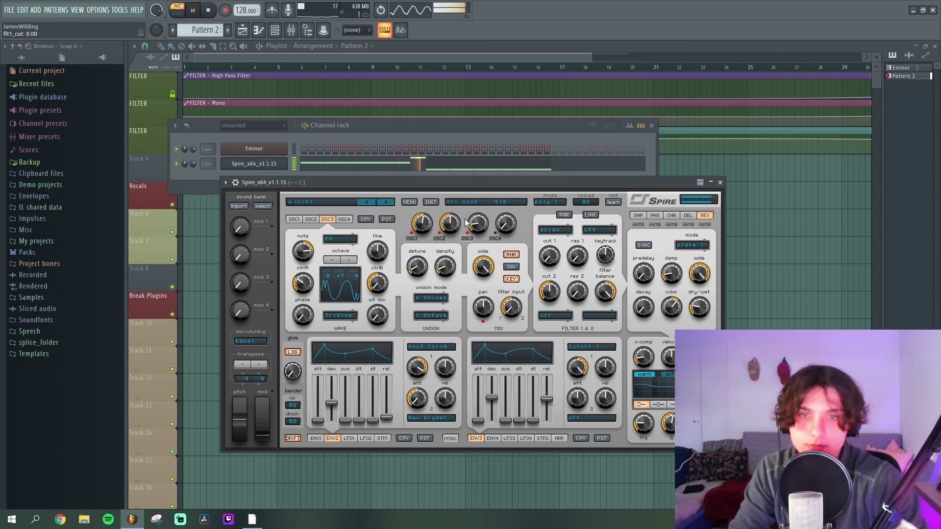
left_click_drag(492, 222, 481, 230)
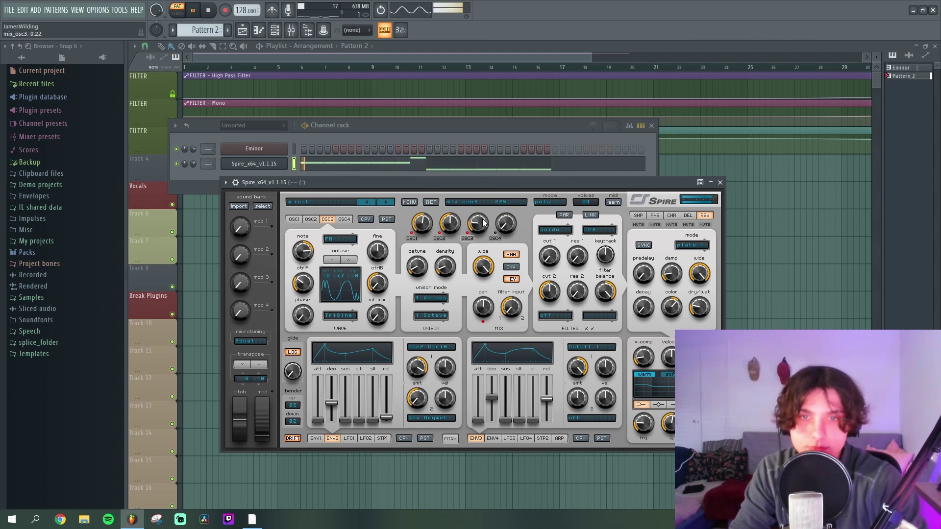
left_click_drag(699, 308, 705, 318)
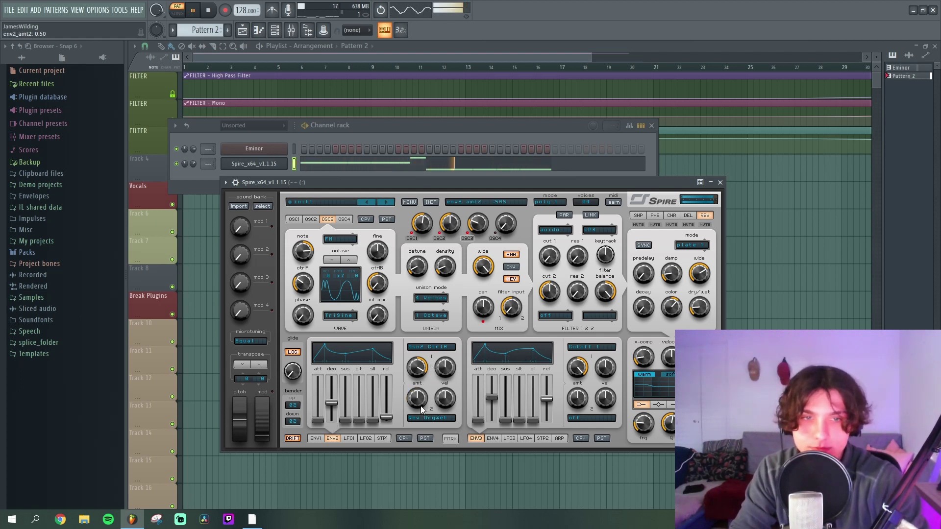
- Set the reverb's dry/wet to about 0.10 and envelope 2's reverb amount to about 0.99, and stop playback
mouse_move(699, 307)
left_mouse_down()
mouse_move(700, 328)
mouse_move(691, 321)
left_mouse_up()
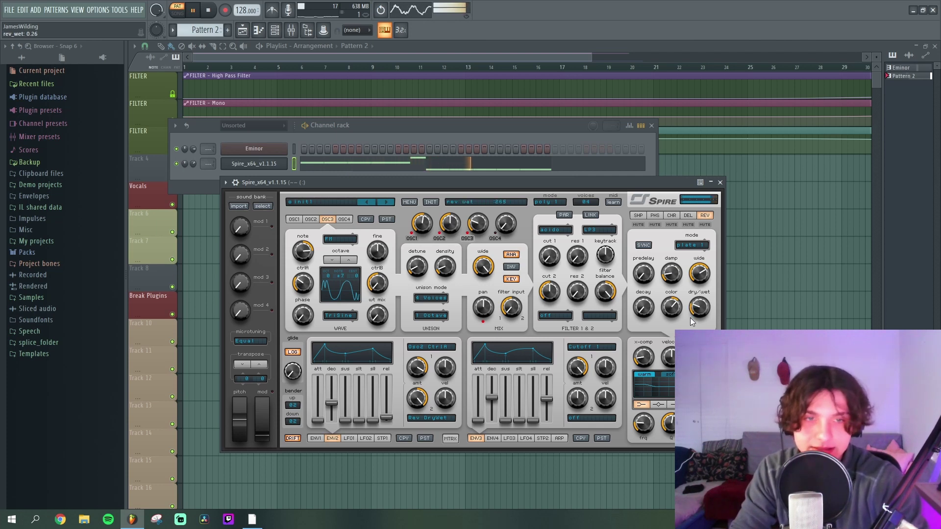
left_click_drag(420, 399, 473, 410)
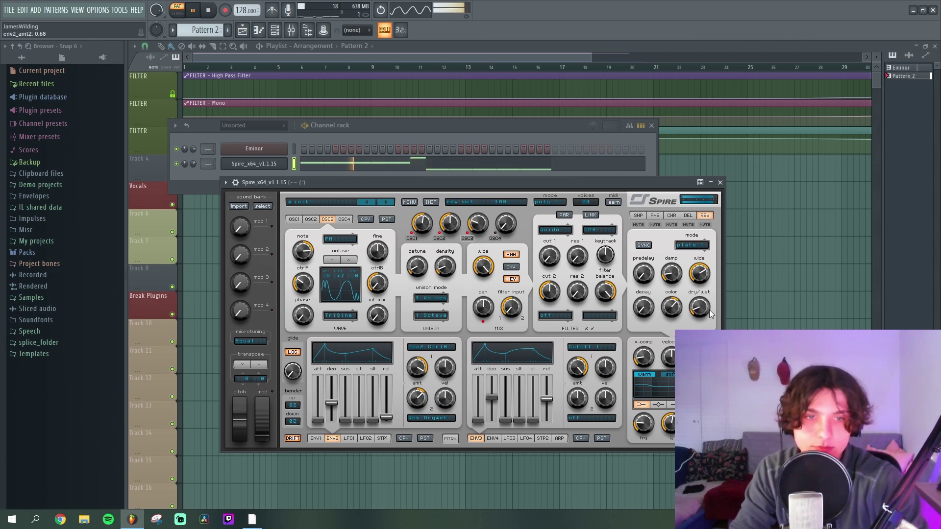
left_click_drag(418, 399, 421, 371)
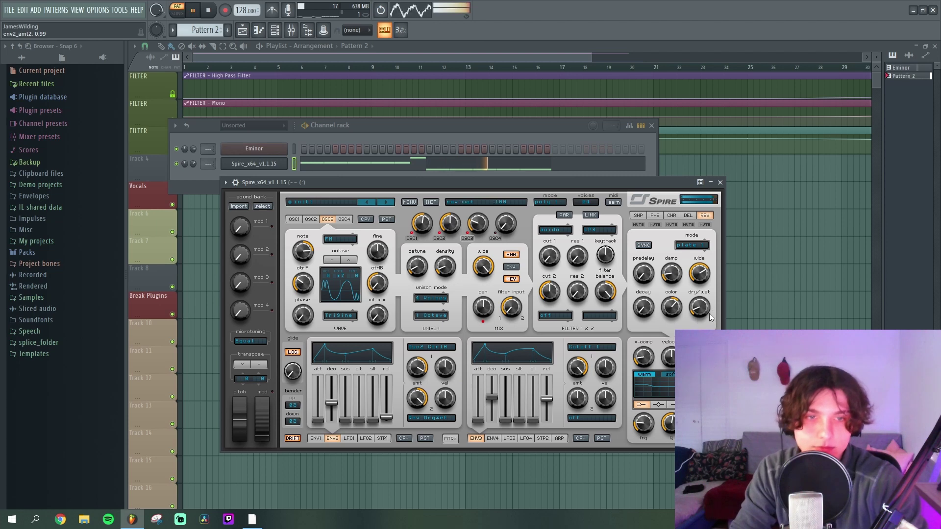
key("space")
- Set oscillator 4 to the Noise type and bring its level to about 0.28 while playing the pattern
left_click(344, 219)
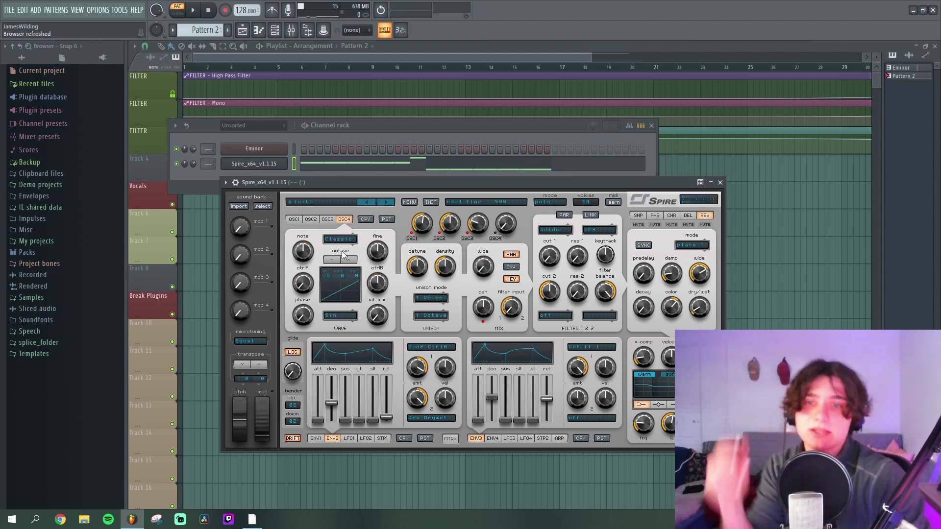
left_click(341, 239)
left_click(350, 268)
left_click_drag(505, 224, 506, 220)
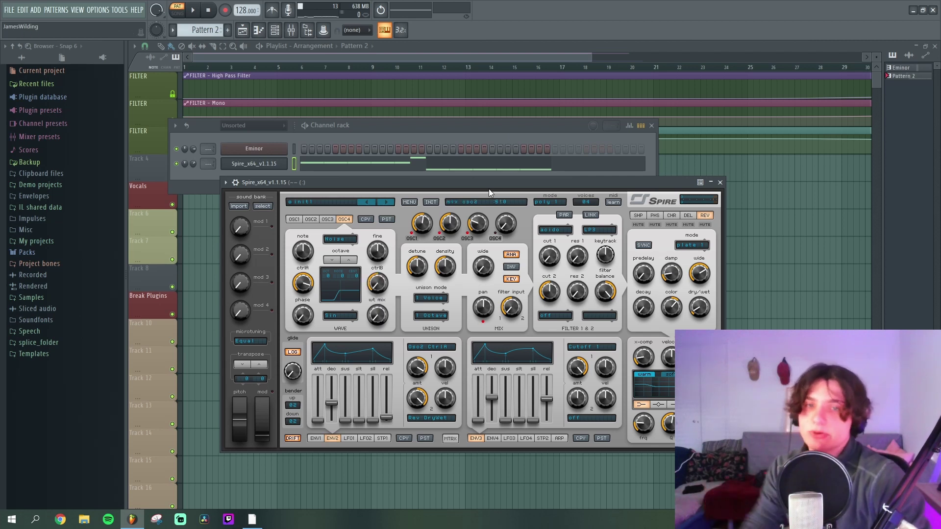
key("space")
left_click_drag(508, 224, 510, 200)
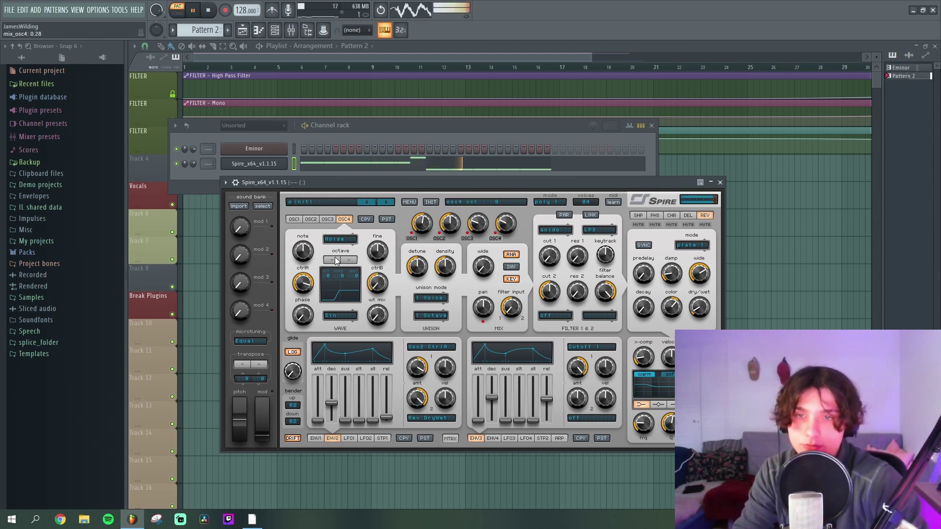
- Set oscillator 4's octave to +4 and wavetable mix to about 0.5, temporarily muting oscillators 1 to 3 to hear it alone
scroll(340, 260, "up", 4)
left_click(411, 239)
left_click(439, 238)
left_click(467, 238)
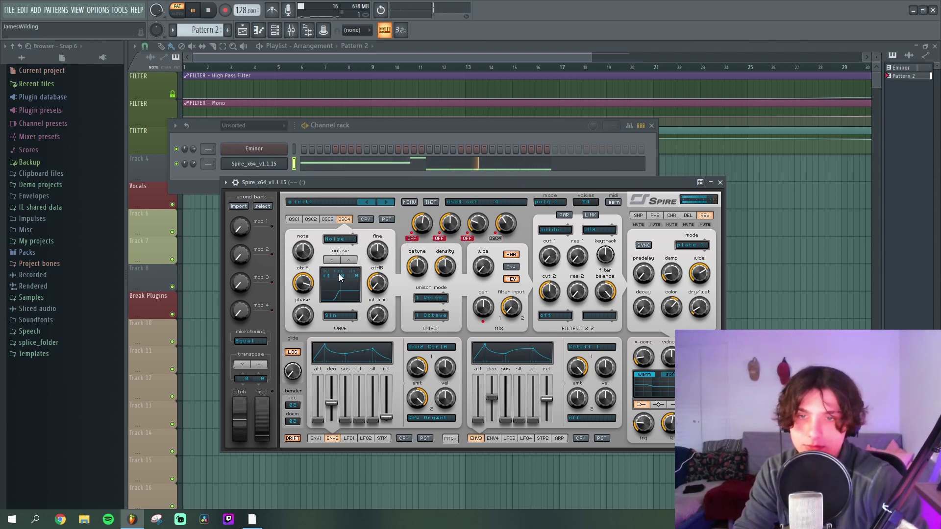
left_click_drag(378, 316, 385, 276)
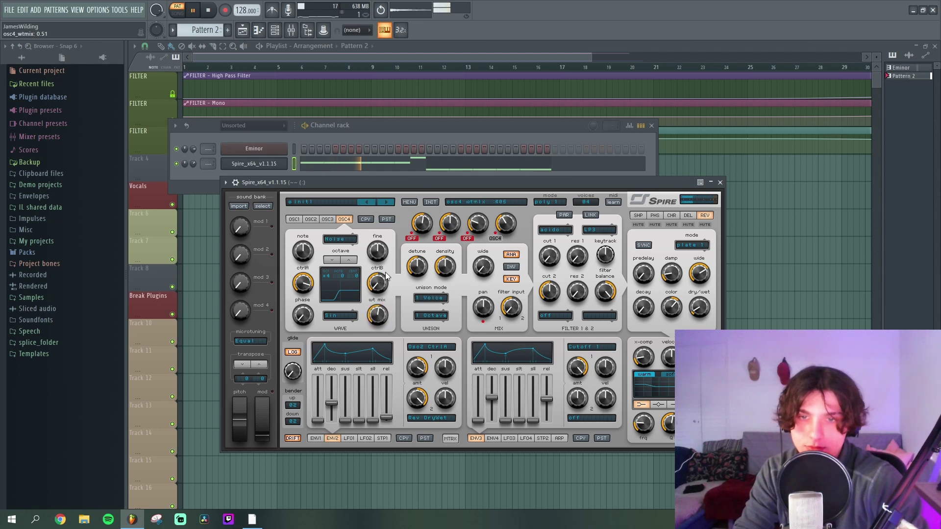
left_click(467, 238)
left_click(411, 238)
left_click(439, 239)
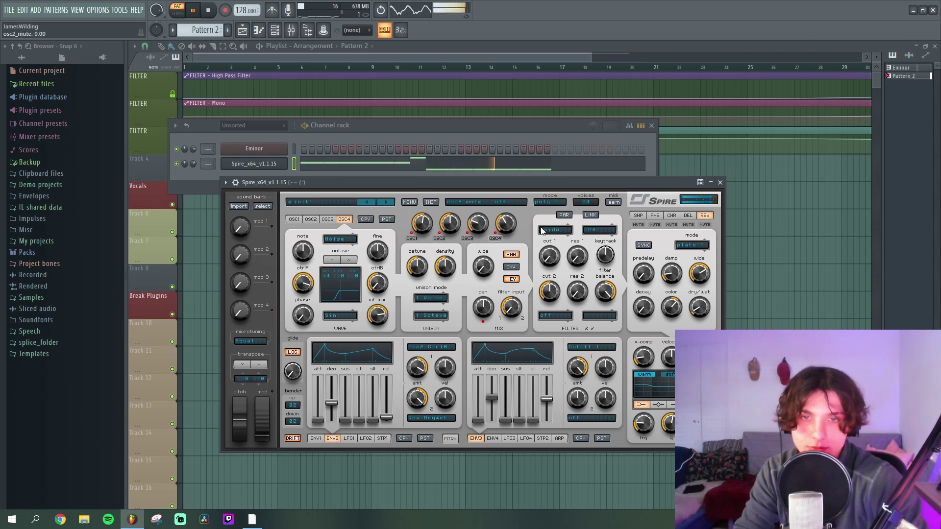
- Change oscillator 3's wave to Bass 2 and lower oscillator 2's level to about 0.35
scroll(509, 223, "down", 5)
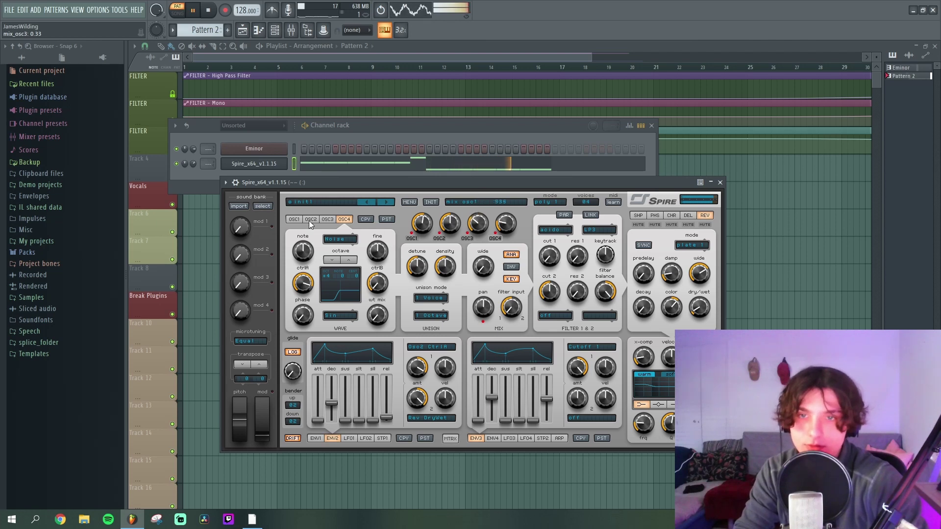
left_click(327, 219)
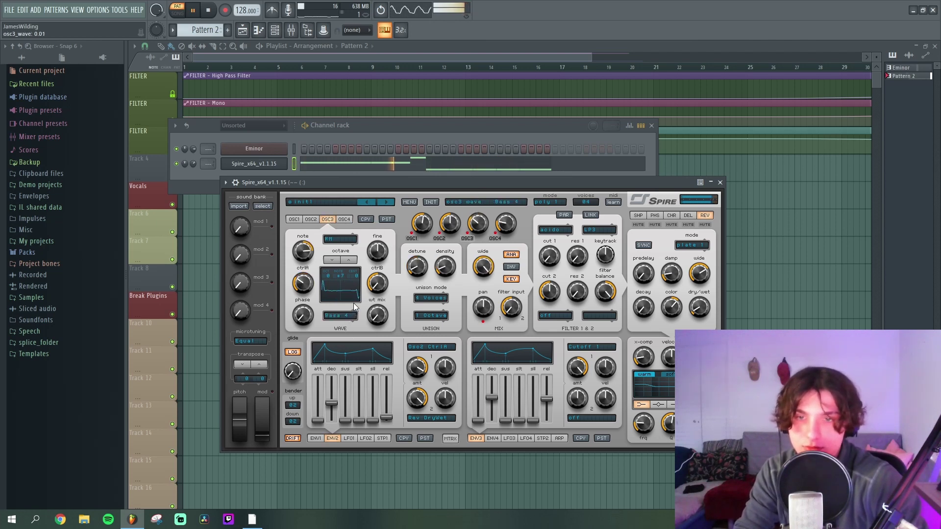
left_click_drag(450, 223, 478, 210)
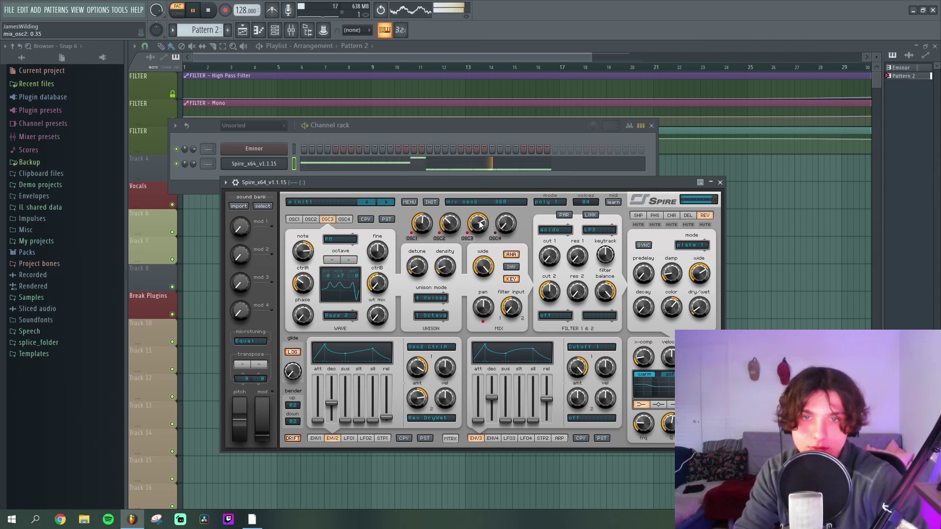
- Open filter 1's cutoff fully to 1.00 and set oscillator 4's level to about 0.13
left_click_drag(551, 256, 565, 182)
left_click_drag(553, 264, 565, 252)
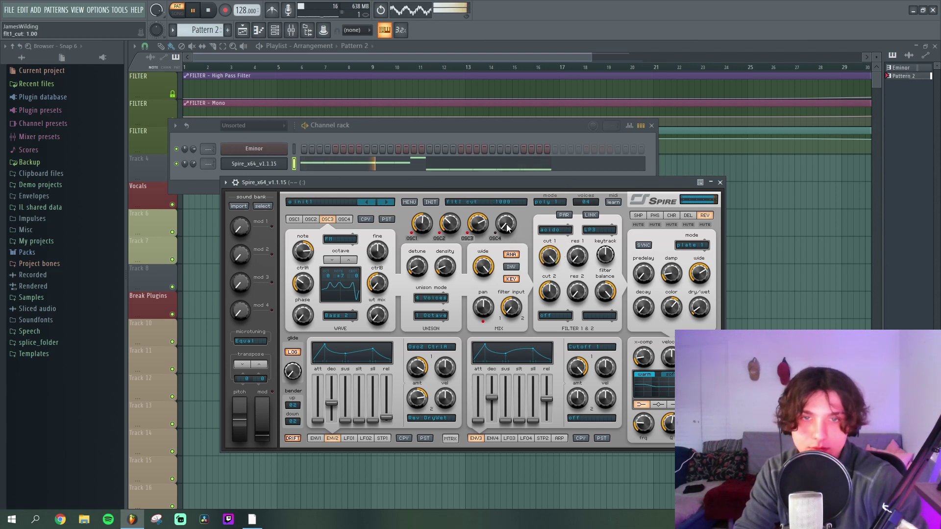
mouse_move(507, 228)
left_mouse_down()
mouse_move(513, 183)
mouse_move(511, 217)
left_mouse_up()
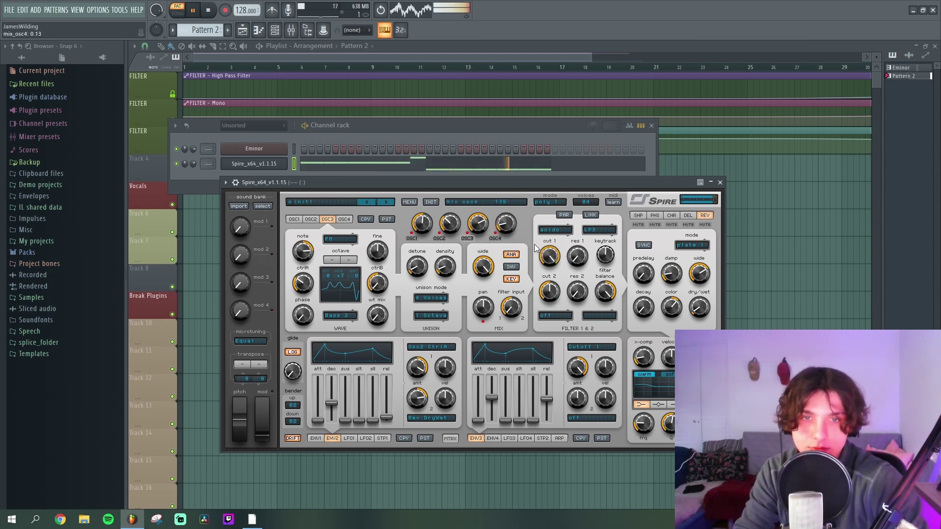
- Set the shaper's low cut to about 0.21 in soft mode, adjust its drive, and lower filter 1's cutoff
left_click(638, 215)
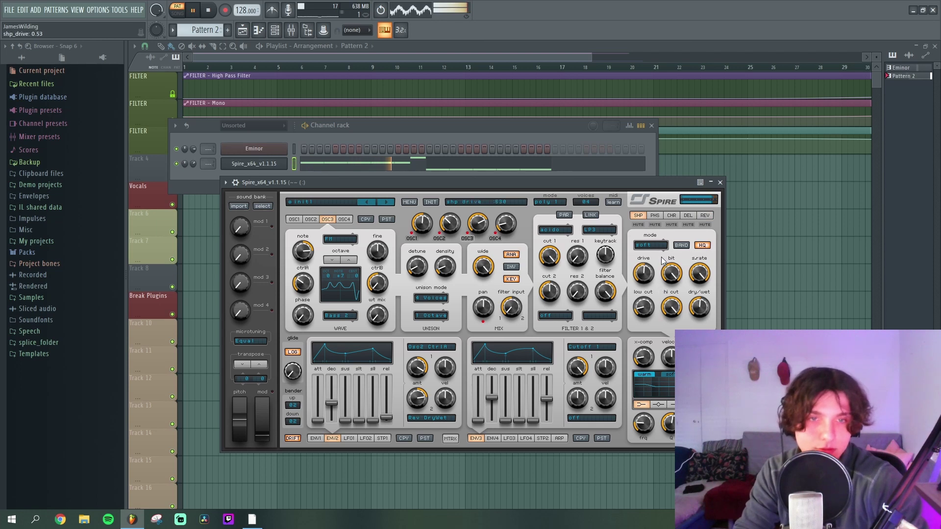
left_click_drag(647, 314, 651, 307)
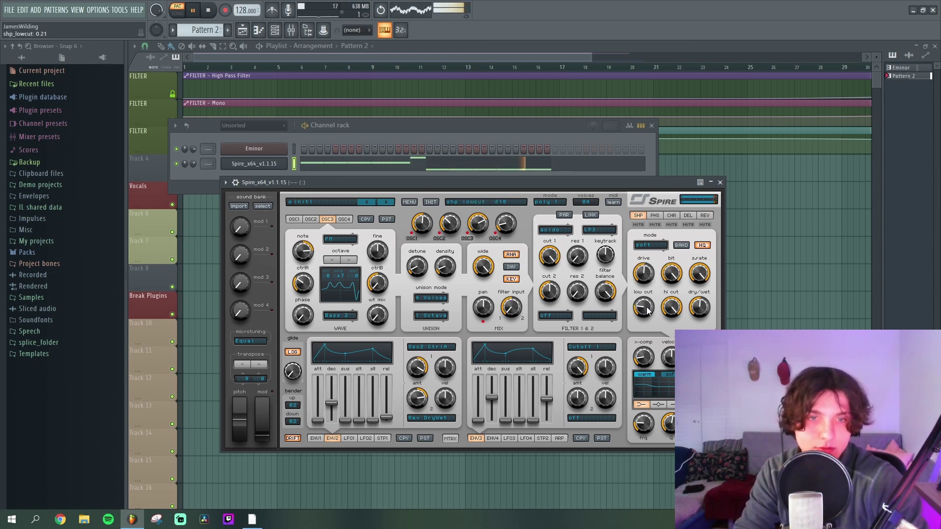
left_click_drag(646, 275, 646, 287)
mouse_move(551, 257)
left_mouse_down()
mouse_move(549, 281)
mouse_move(549, 254)
left_mouse_up()
- Set envelope 1's attack to about 0.07 and experiment with the glide amount while listening to the pattern
left_click(316, 439)
left_click_drag(320, 420, 321, 417)
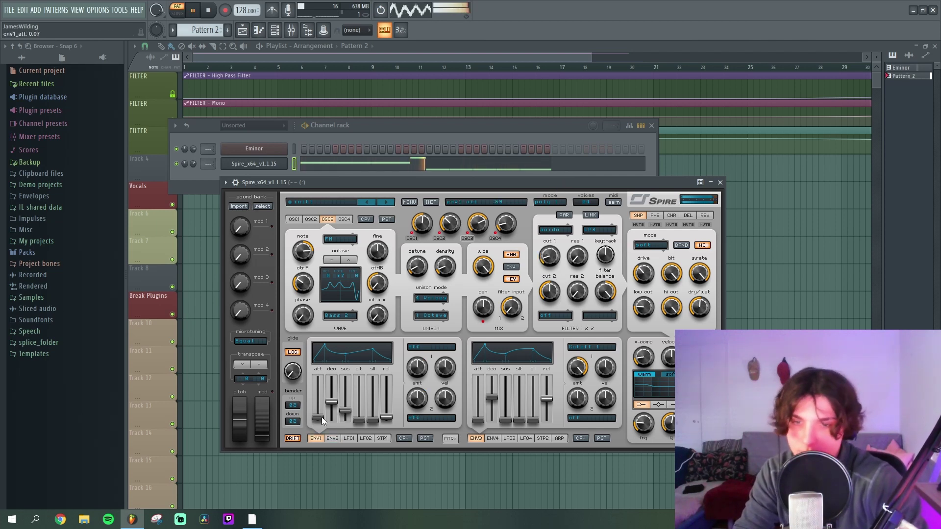
left_click_drag(295, 372, 307, 329)
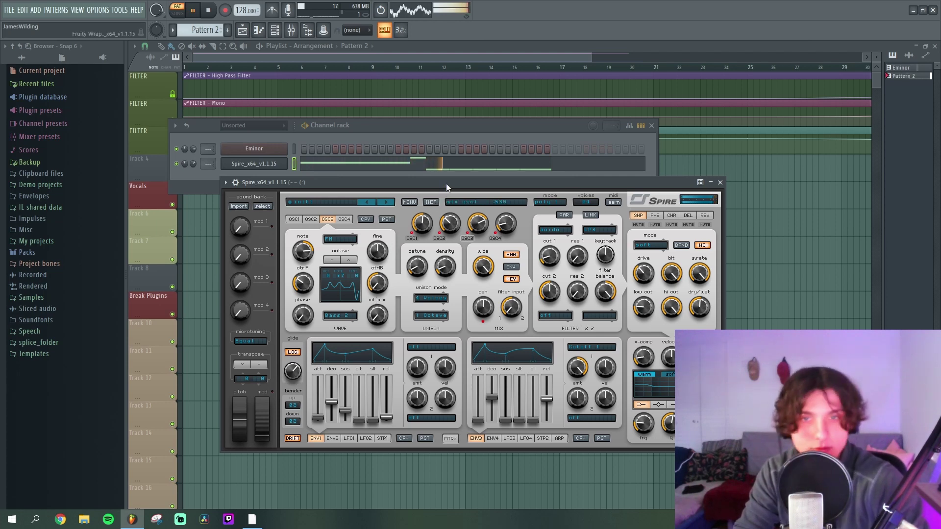
left_click_drag(290, 371, 299, 376)
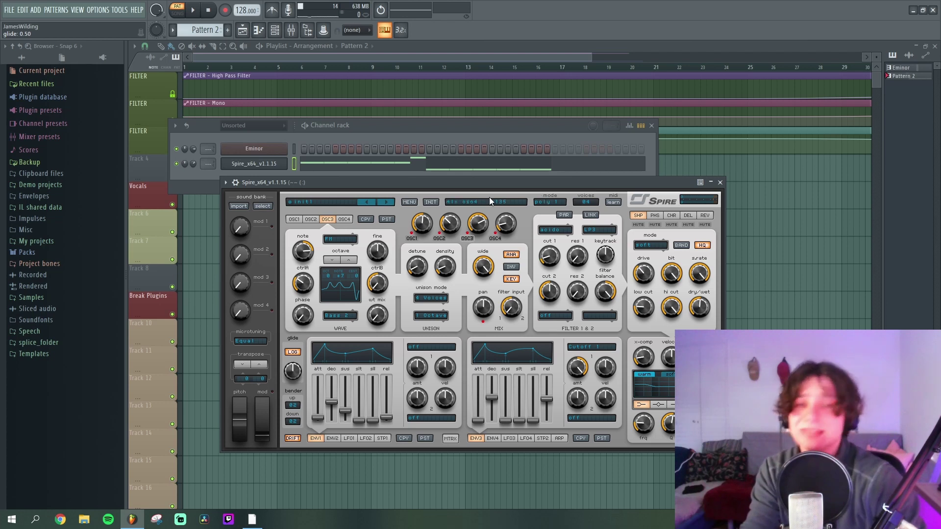
key("space")
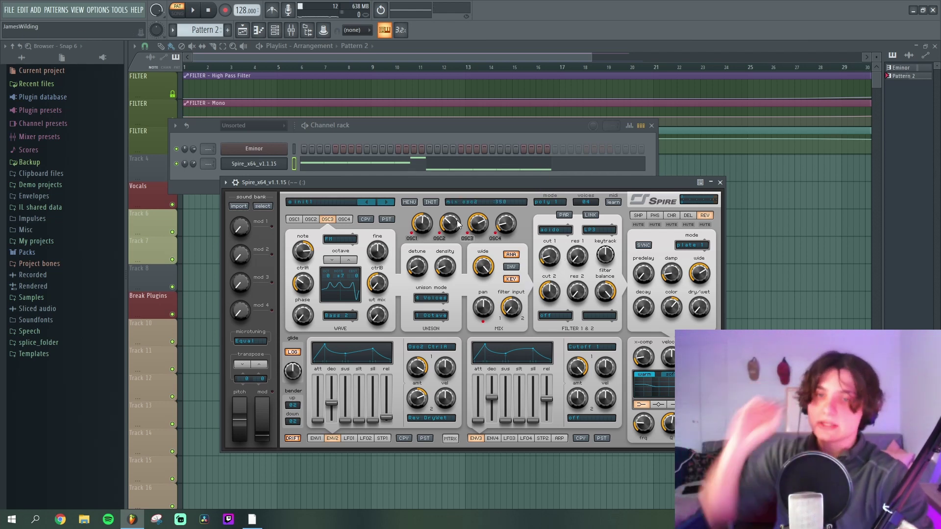
- Reset the synth to its init patch and clear the short repeated notes from the pattern to leave long sustained ones
left_click(431, 202)
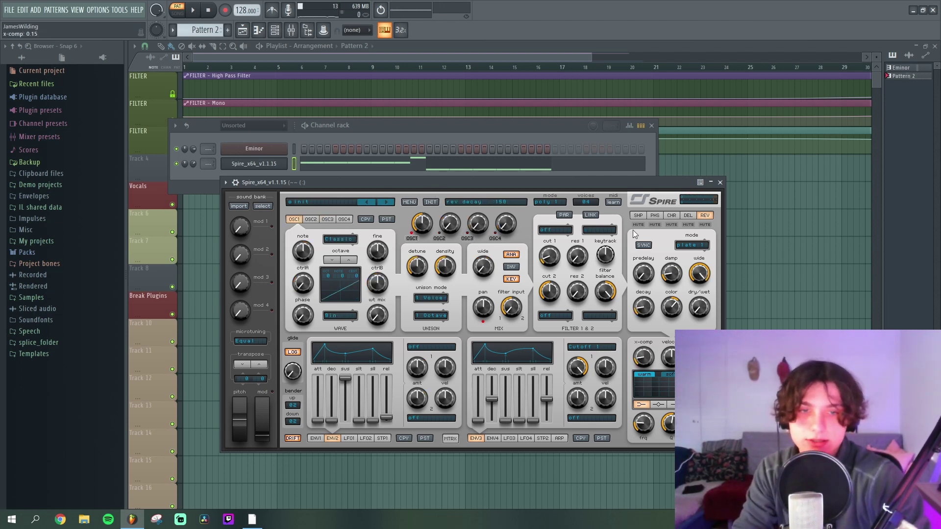
left_click(434, 167)
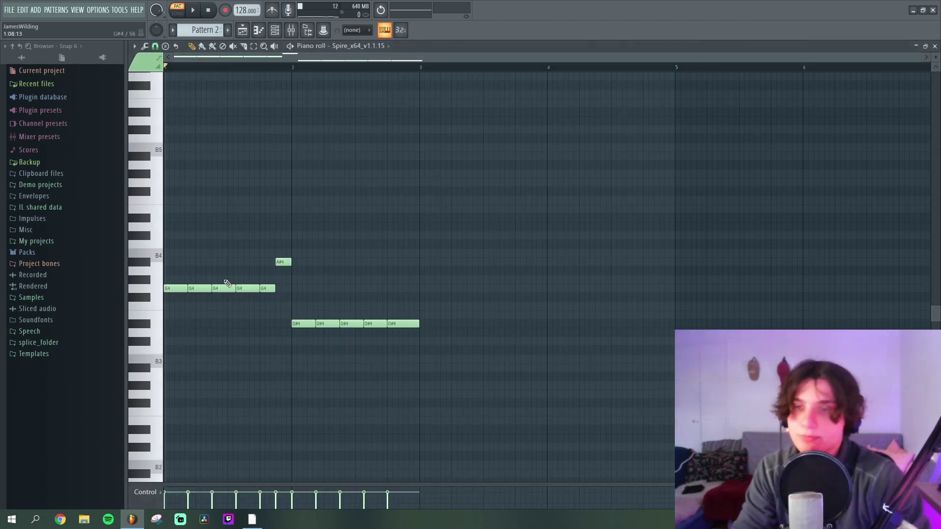
scroll(191, 296, "up", 1)
right_click(210, 291)
left_click_drag(185, 290, 327, 293)
right_click(317, 288)
right_click(344, 324)
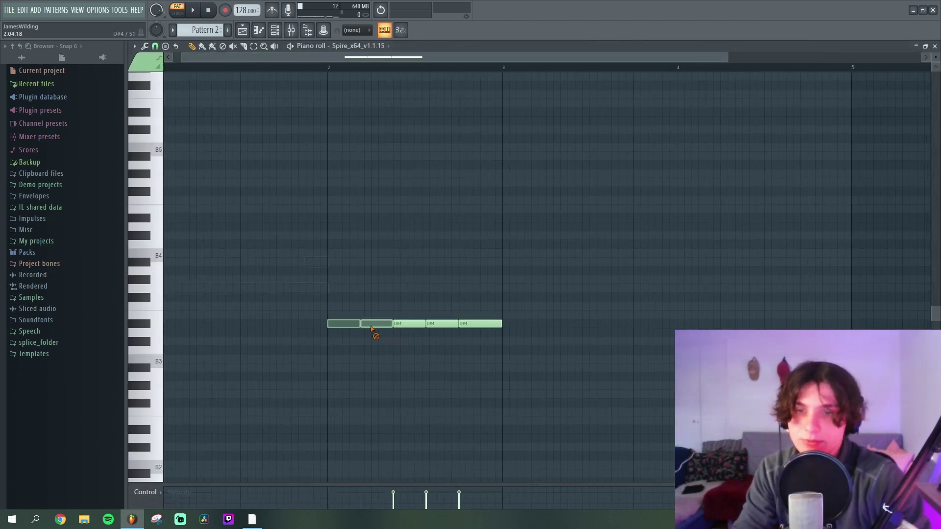
key("ctrl+z")
key("ctrl+z")
right_click(343, 324)
right_click(317, 263)
right_click(410, 324)
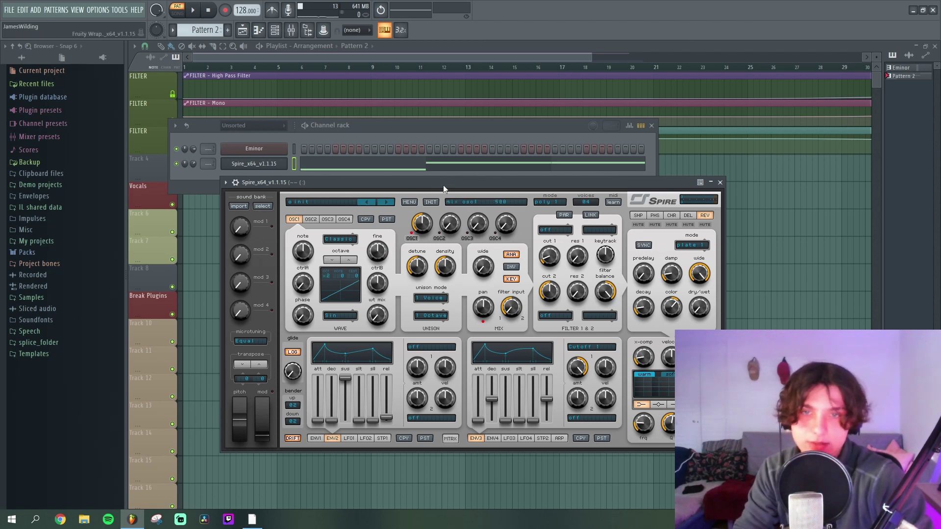
- Raise oscillator 1's wavetable mix to maximum while playing the pattern
left_click_drag(443, 183, 442, 182)
key("space")
left_click_drag(376, 320, 457, 146)
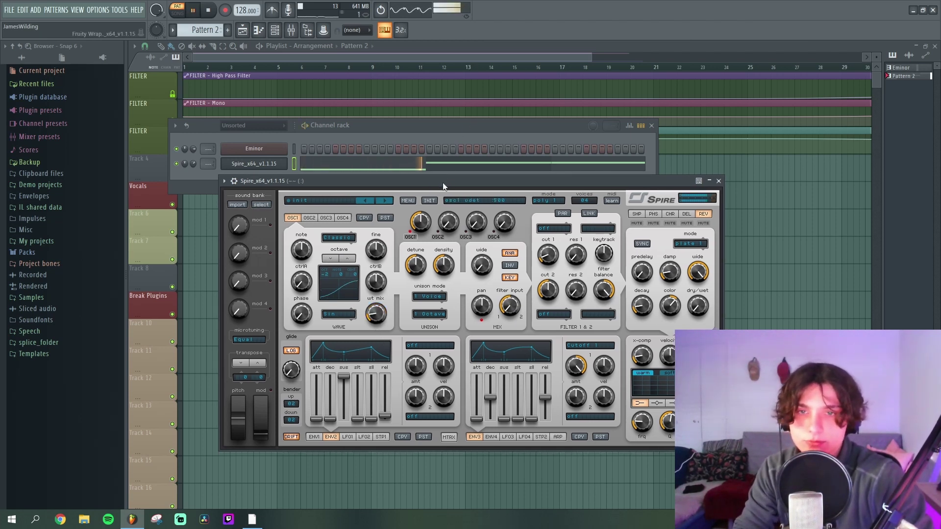
key("space")
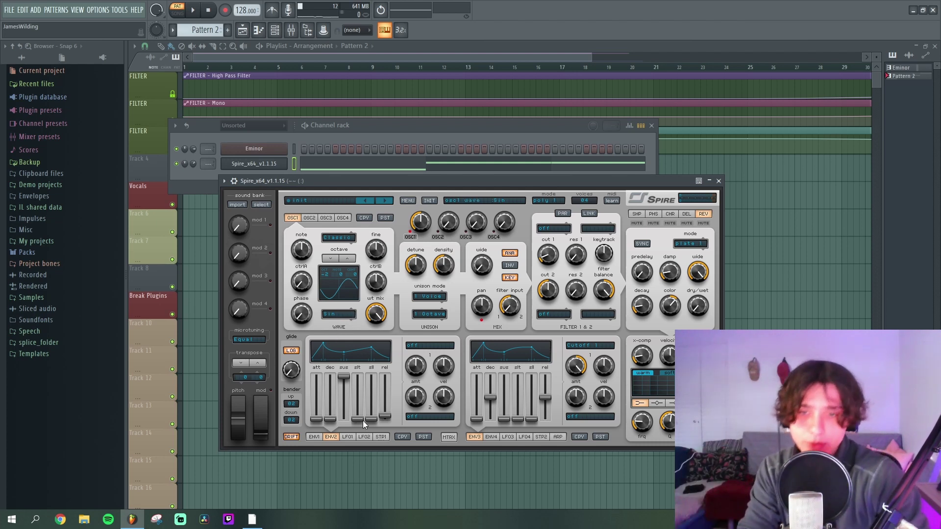
- Audition different waves for oscillator 1, choose Bass 3, and set its octave to -3
left_click(350, 319)
left_click(413, 183)
key("space")
left_click(349, 318)
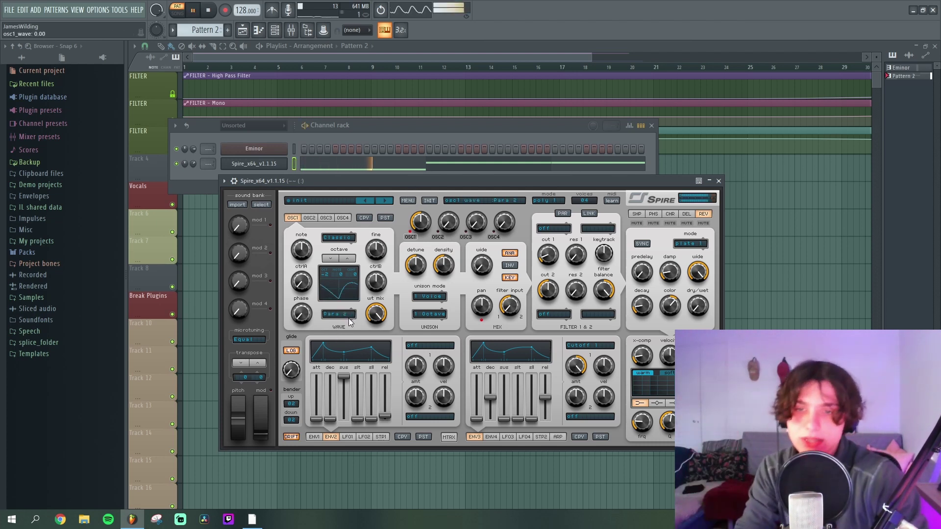
left_click(349, 319)
left_click(353, 317)
left_click(353, 316)
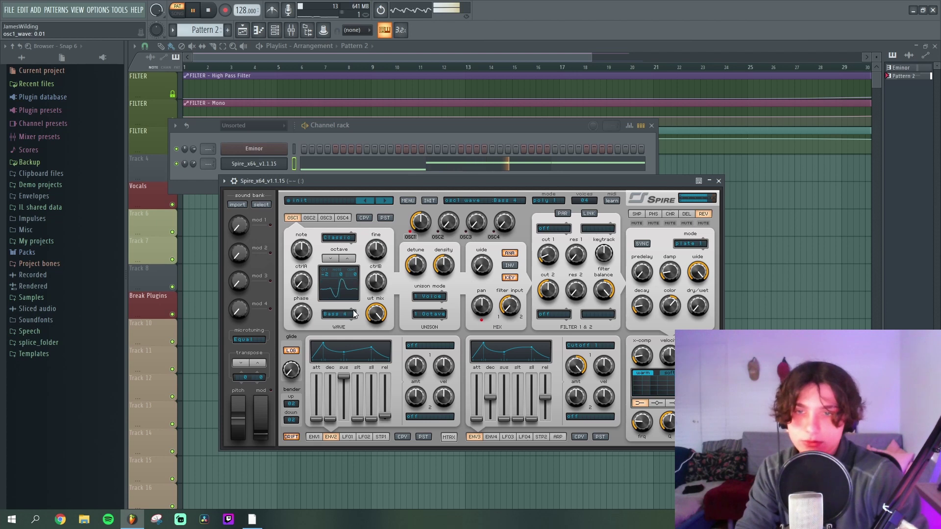
left_click(356, 317)
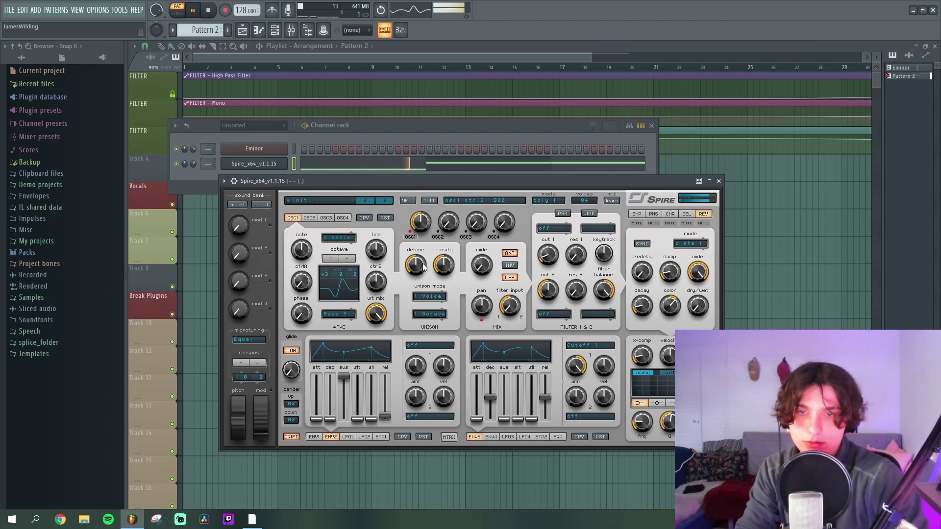
- Adjust the pattern's sustained notes in the piano roll
left_click(459, 166)
left_click_drag(522, 213, 644, 243)
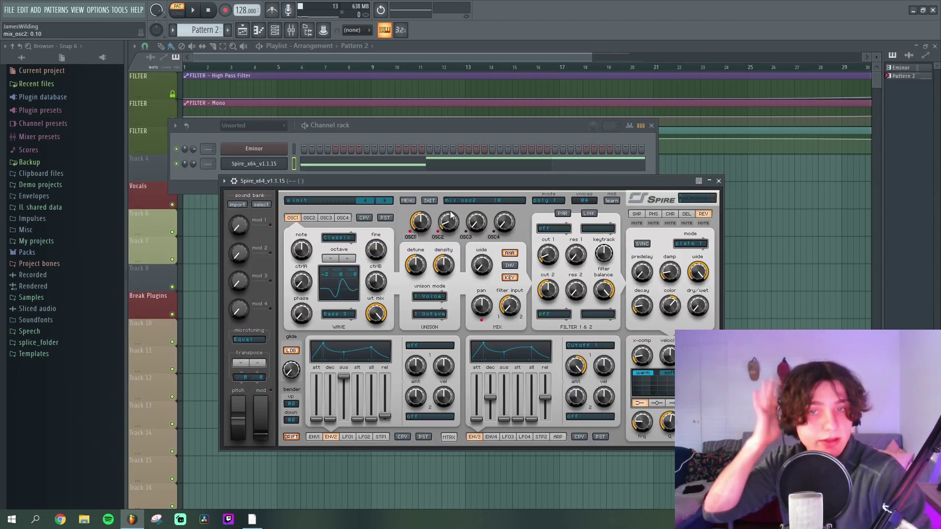
- Set oscillator 2 to the FM type with octave +1, full wavetable mix and a level of about 0.51
left_click(310, 217)
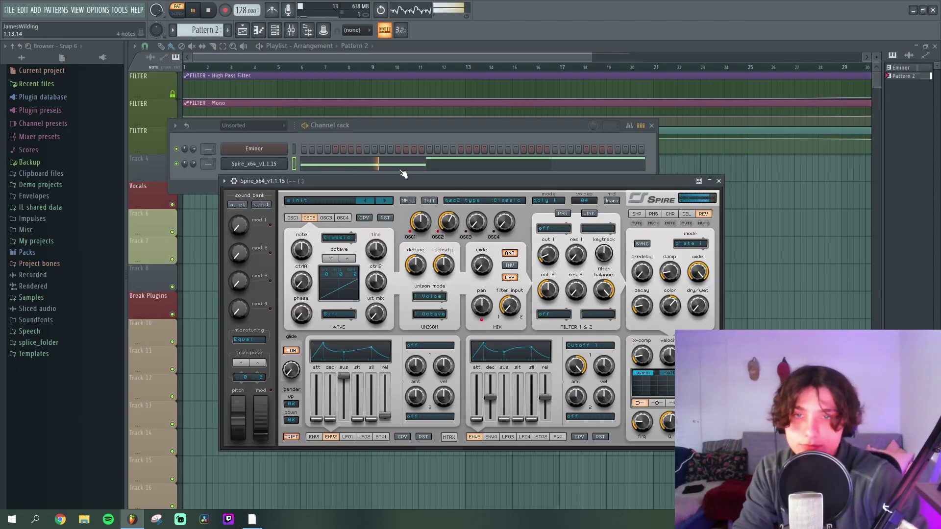
key("space")
left_click(370, 271)
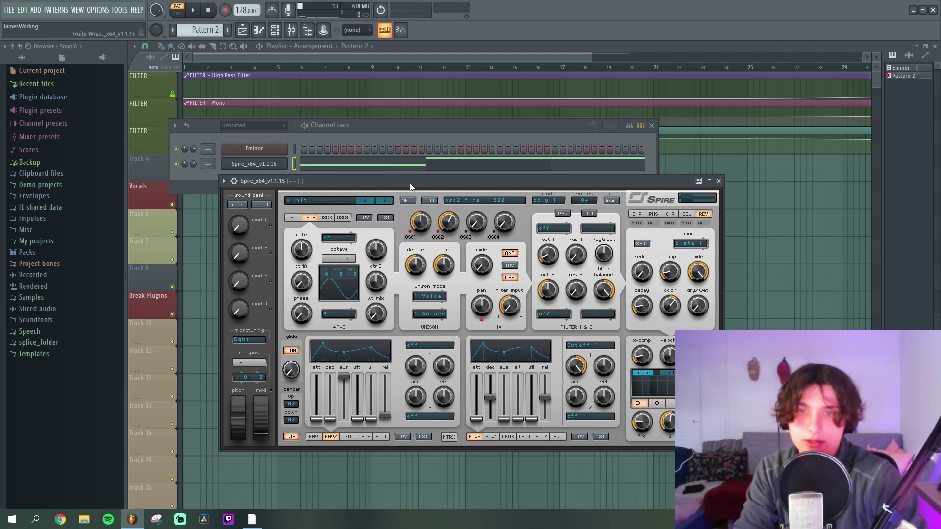
key("space")
key("space")
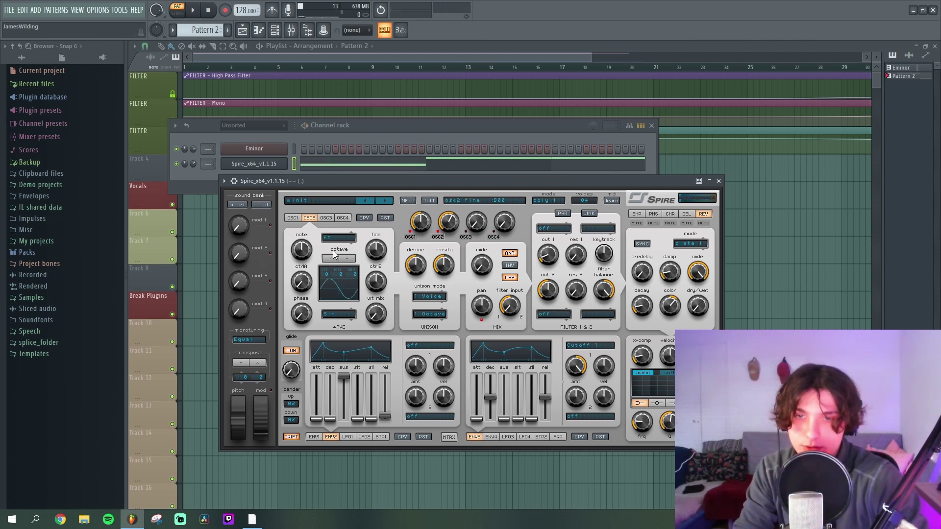
left_click(348, 258)
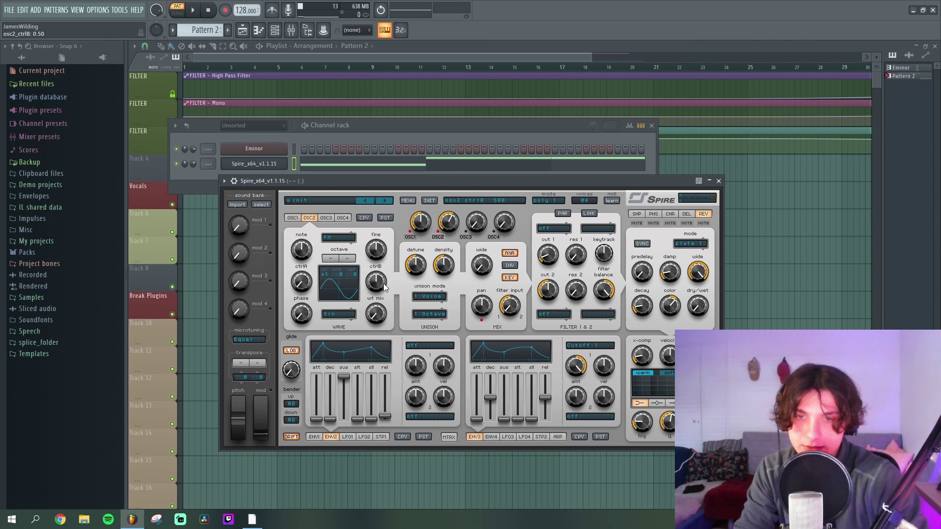
left_click_drag(376, 314, 464, 121)
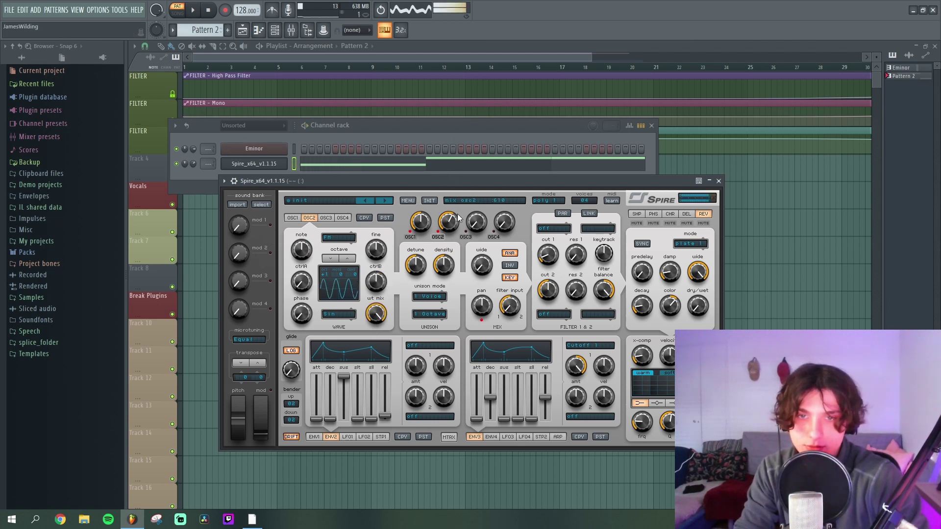
- Set the shaper effect's drive to about 0.17 and lower oscillator 2's level to about 0.41 while auditioning
left_click(640, 214)
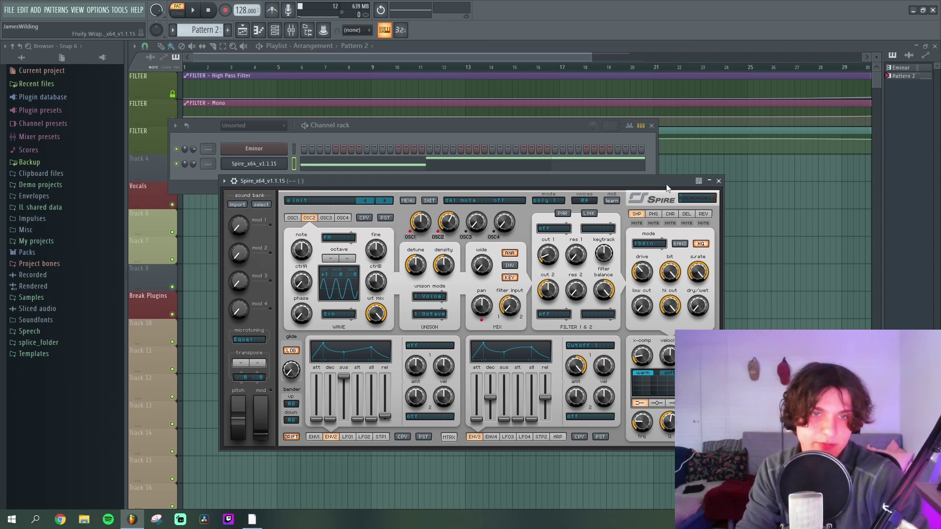
key("space")
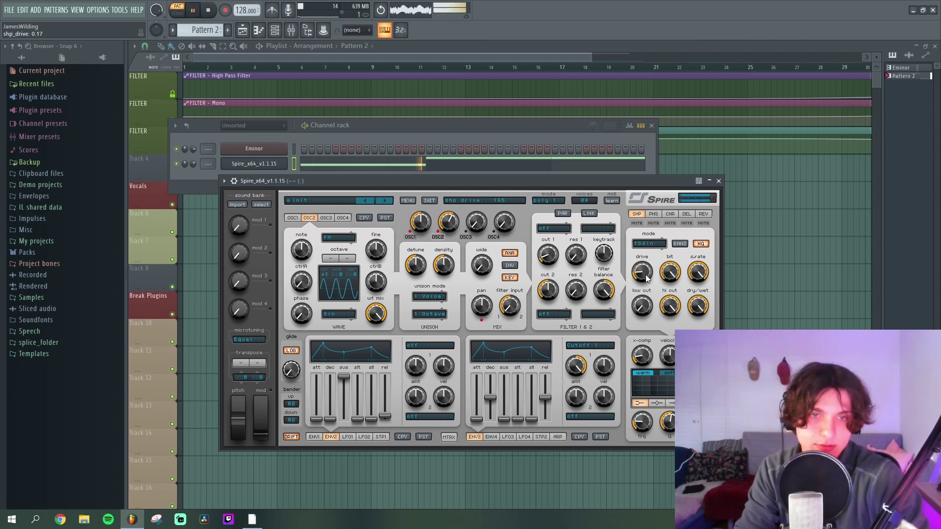
key("space")
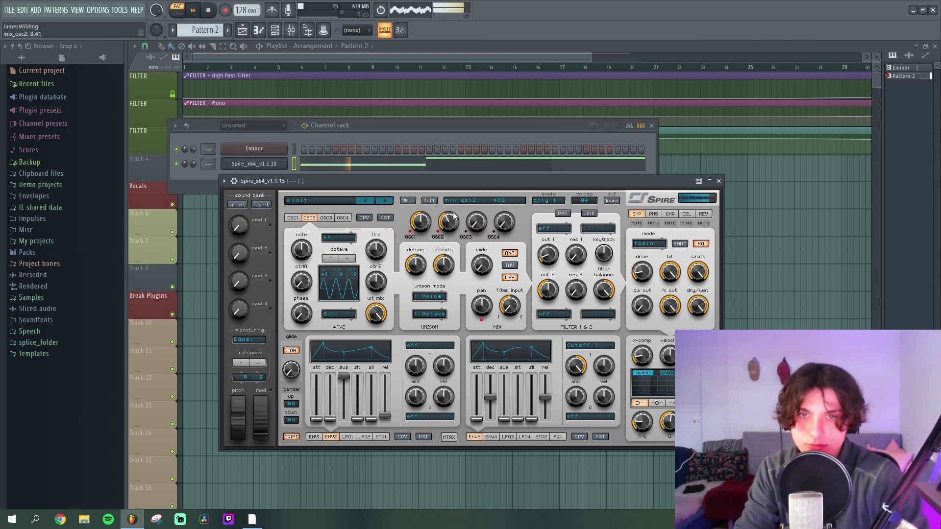
- Route LFO 1 to the pitch of all oscillators, with tempo sync on, a 3/64 rate and symmetry of about 0.30
left_click(348, 437)
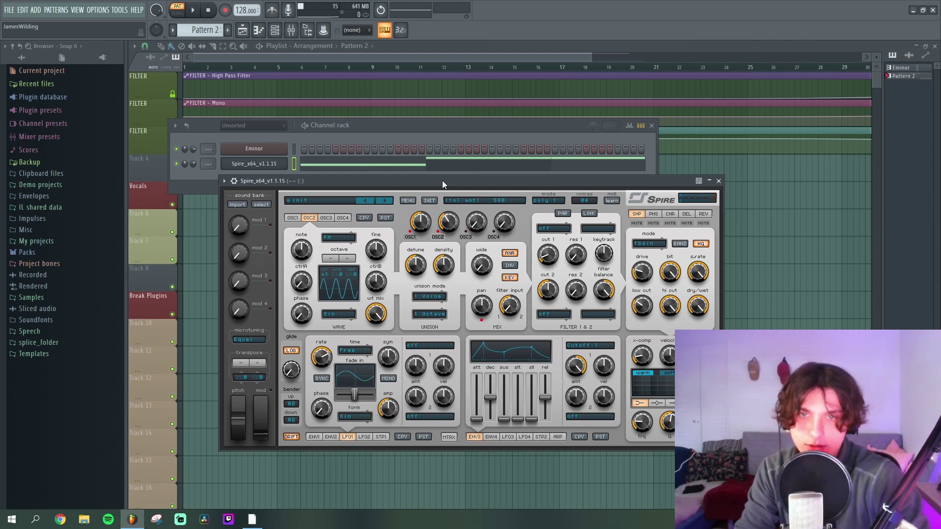
left_click(442, 348)
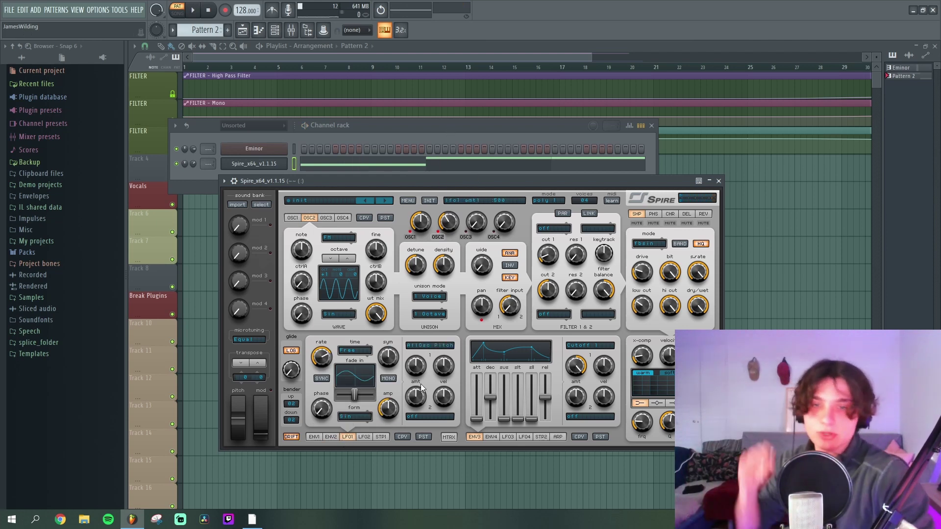
left_click(322, 378)
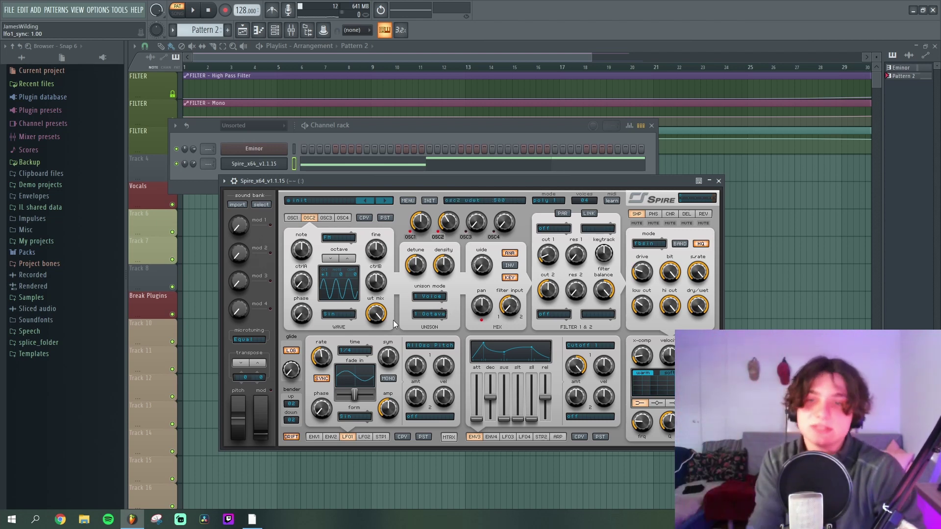
key("space")
left_click_drag(322, 356, 329, 324)
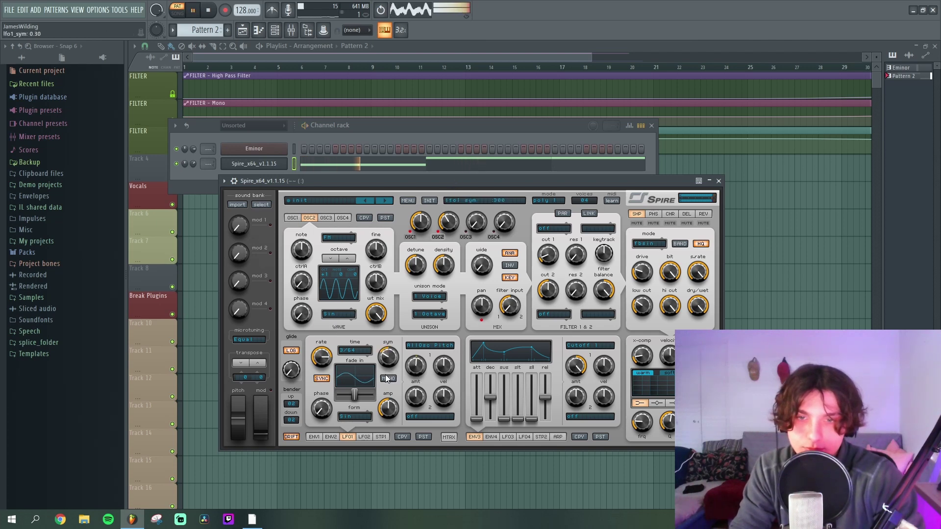
key("space")
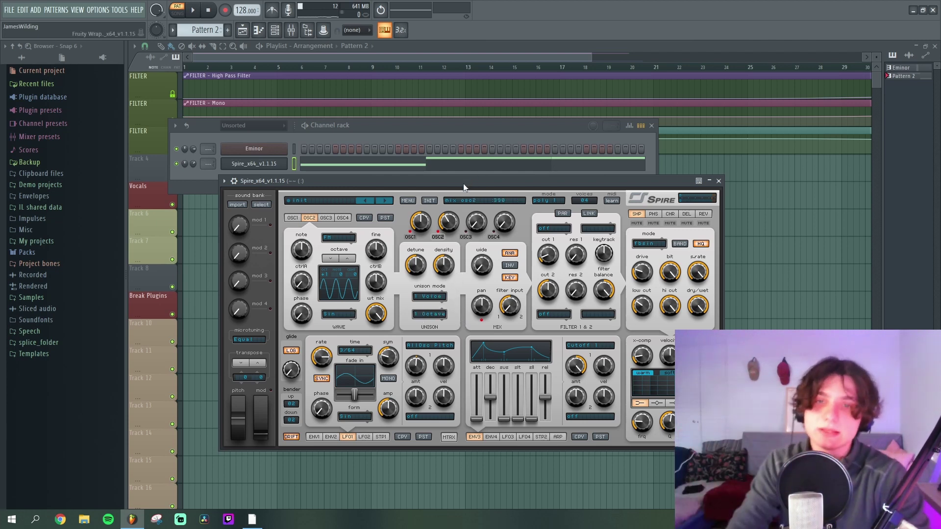
- Set oscillator 2's note to +7 and retarget LFO 1 to oscillator 2's pitch only
left_click_drag(463, 183, 463, 186)
key("space")
left_click_drag(302, 252, 314, 245)
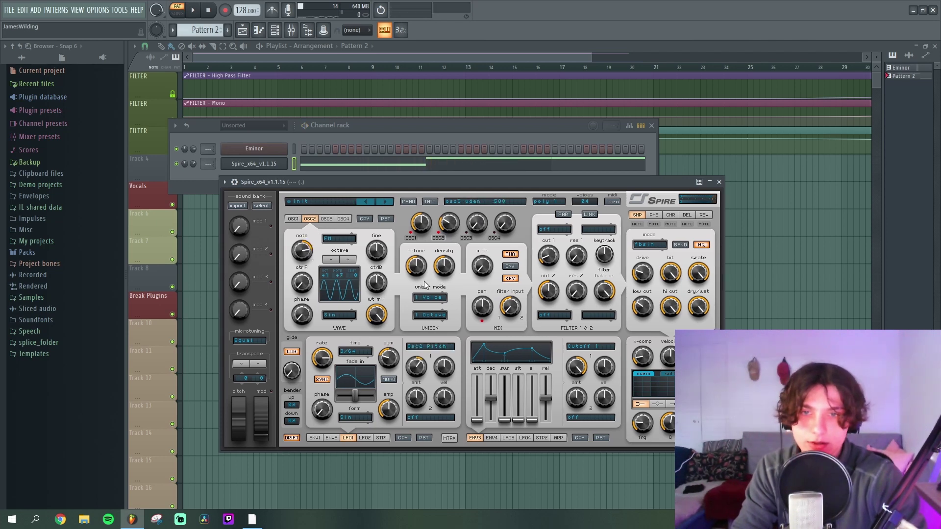
- Widen oscillator 2 fully, give it 4 unison voices, and adjust its detune while the pattern plays
left_click_drag(483, 275, 483, 267)
key("space")
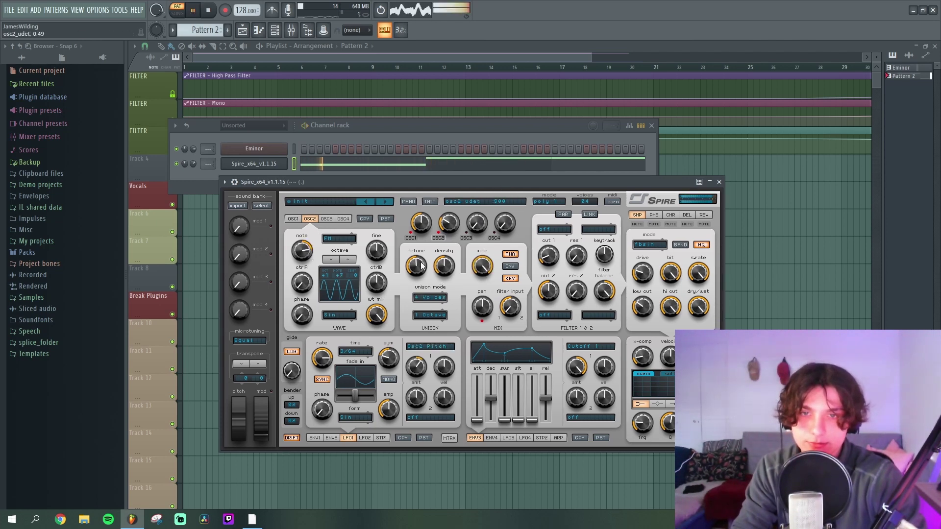
left_click_drag(418, 269, 451, 266)
- Bring oscillator 3's level up to about 0.55 and set its note to +7
left_click(292, 218)
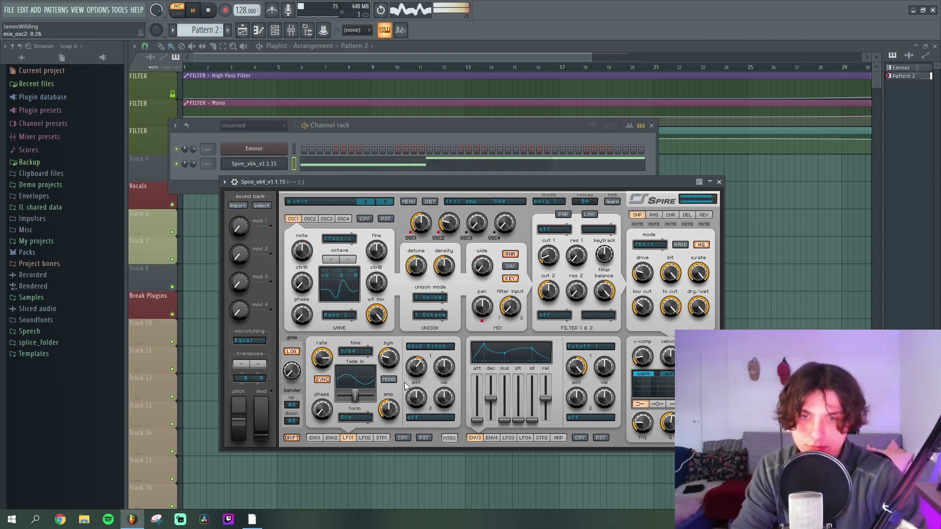
left_click_drag(476, 224, 476, 210)
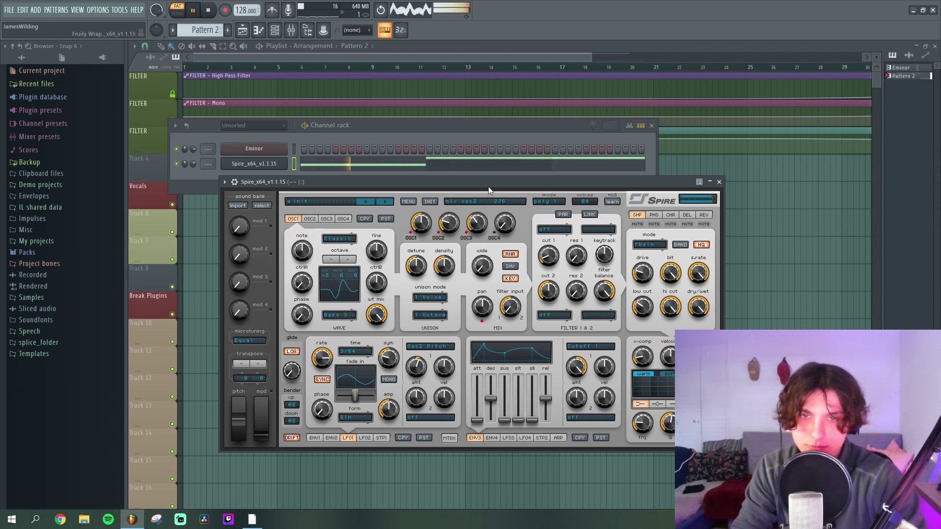
left_click(325, 220)
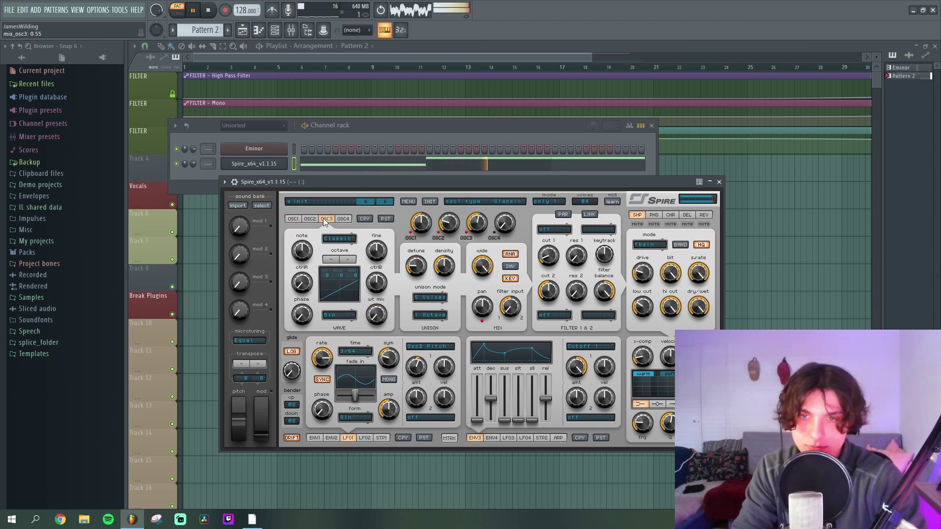
left_click_drag(302, 242, 303, 228)
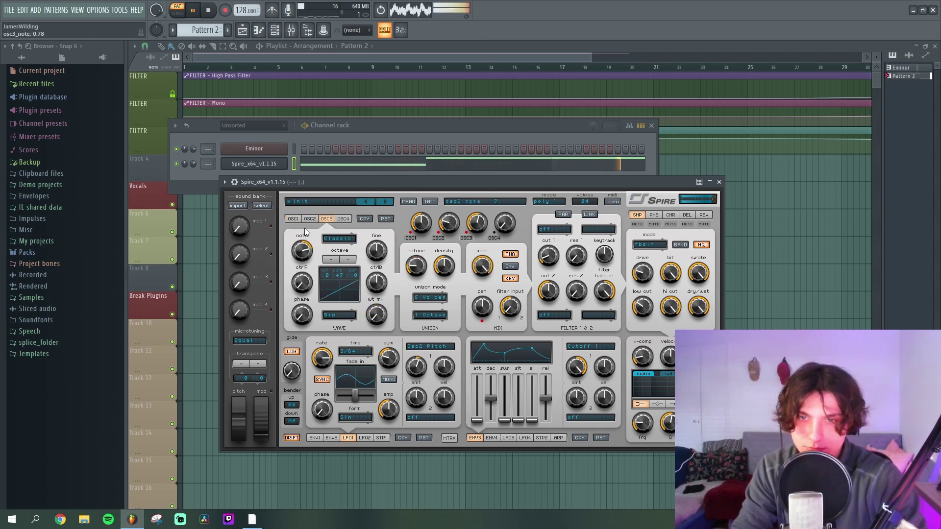
- Try oscillator 3 with full wavetable mix and the Organ 2 wave while the pattern plays, adjusting its level
left_click_drag(376, 314, 420, 228)
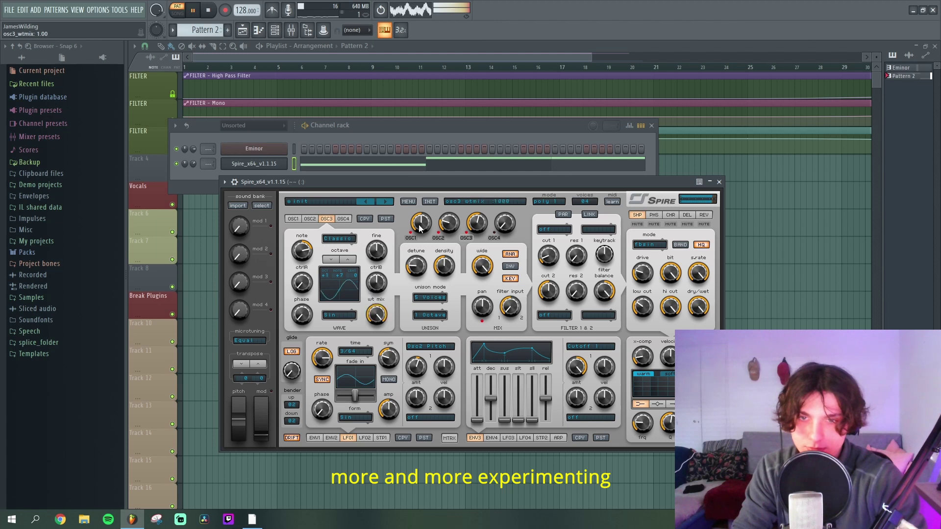
scroll(342, 320, "down", 3)
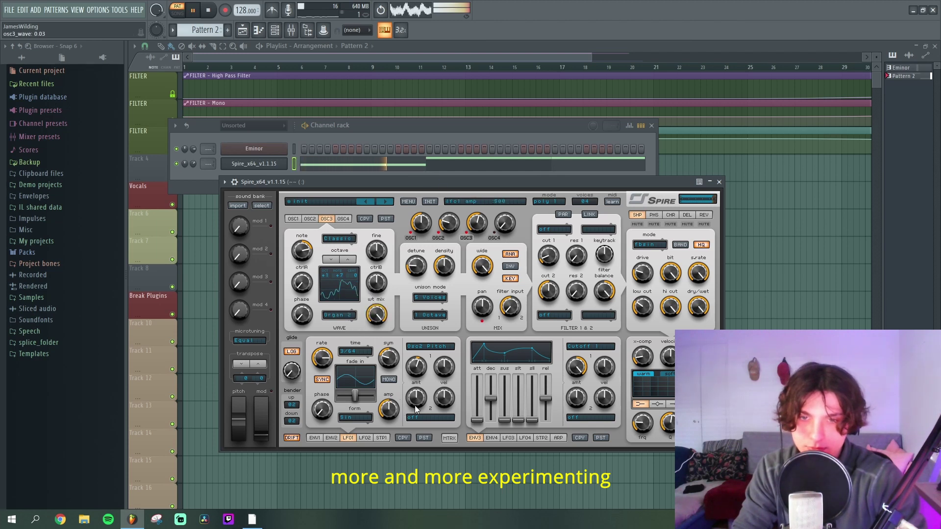
mouse_move(642, 271)
left_mouse_down()
mouse_move(647, 282)
mouse_move(647, 273)
left_mouse_up()
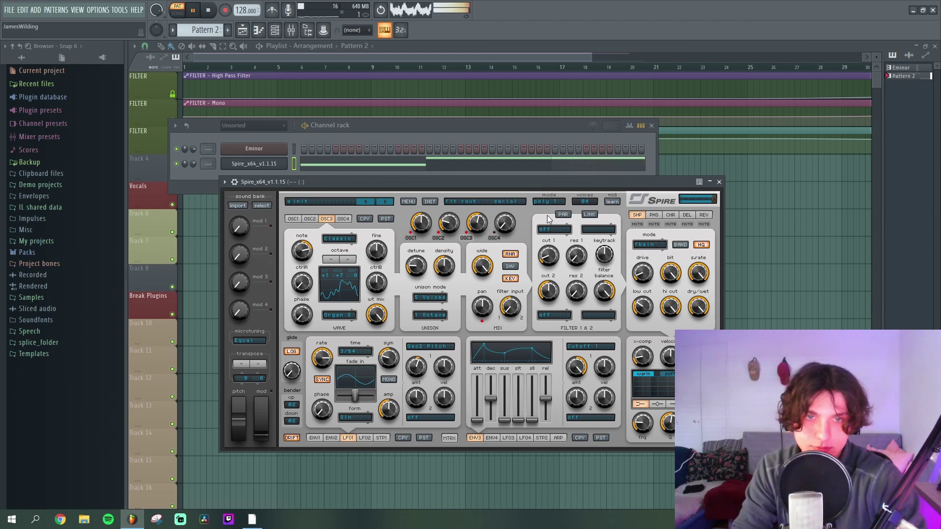
key("space")
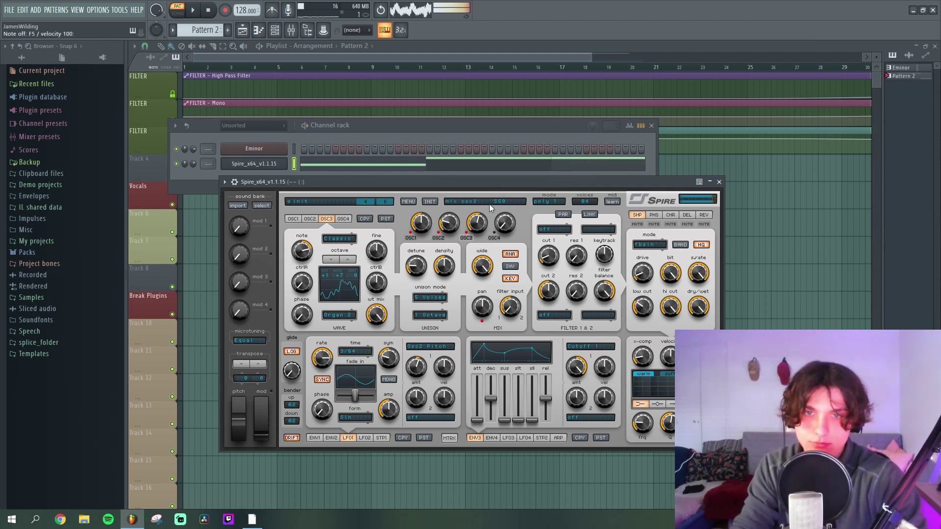
left_click_drag(478, 225, 478, 245)
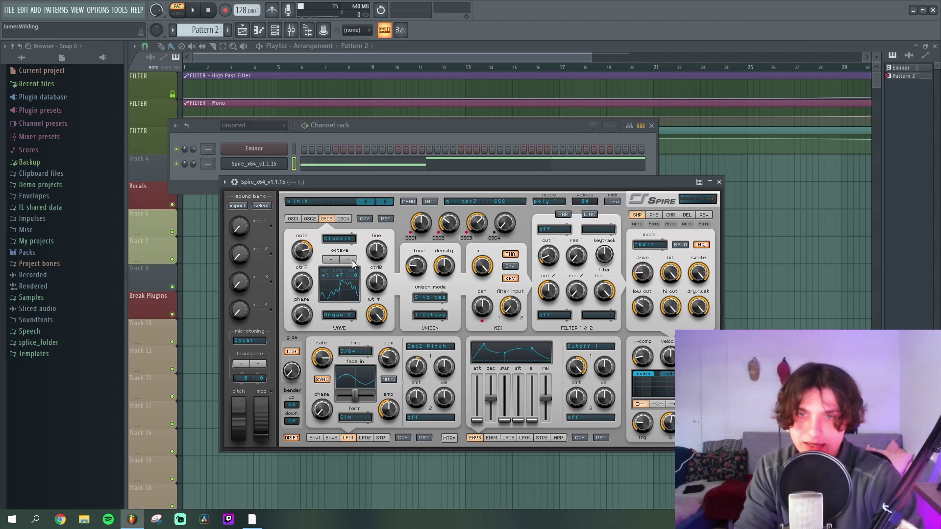
- Set oscillator 3 to the Vowel type with the Sin wave, note 0, octave -2 and full wavetable mix
left_click_drag(395, 182, 392, 185)
key("z")
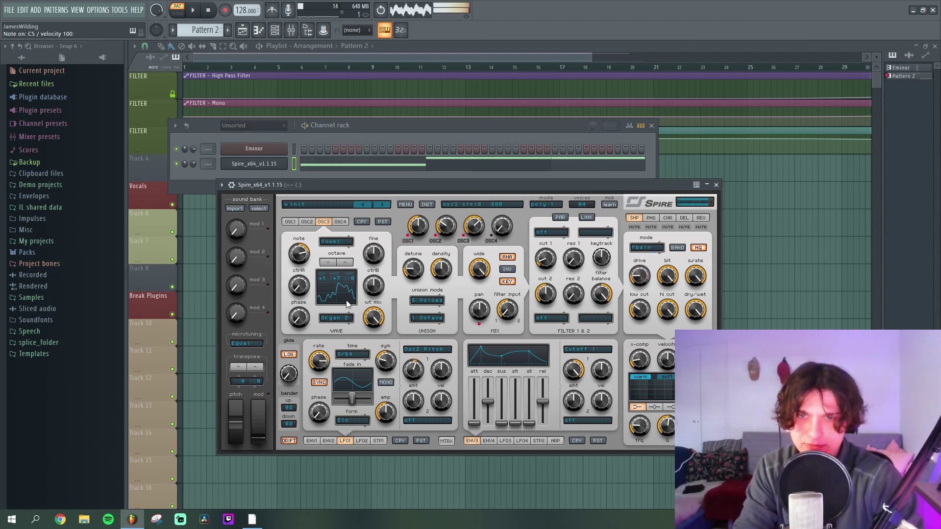
left_click_drag(344, 279, 356, 297)
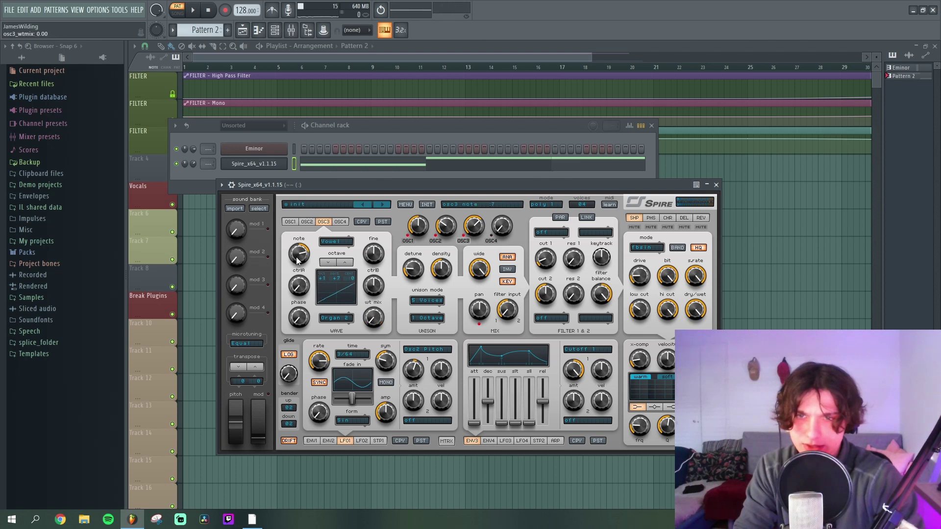
key("z")
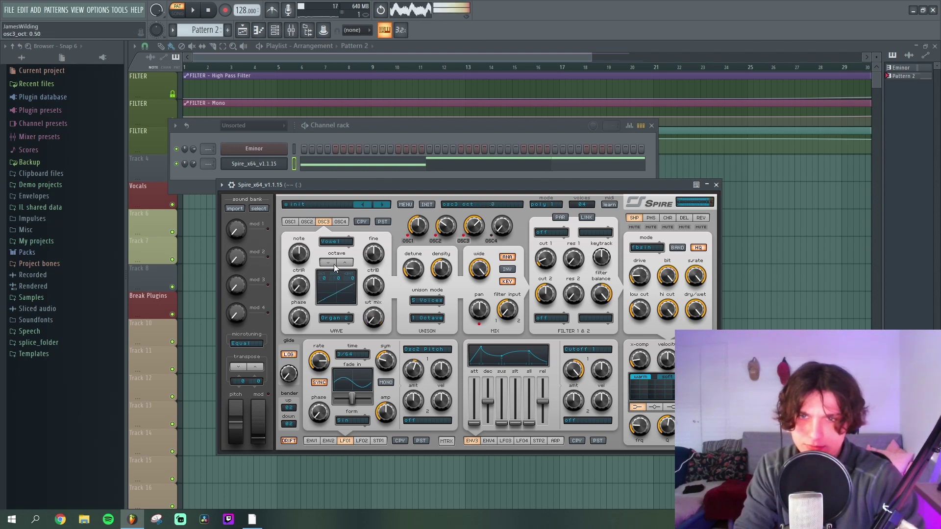
left_click(348, 263)
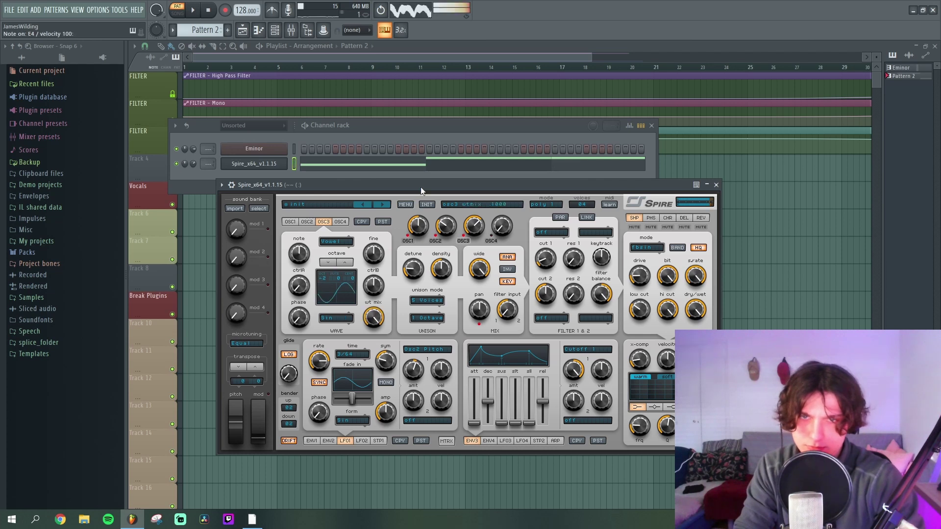
- Mute oscillator 1, take oscillator 3's wavetable mix down to 0, and adjust its level during playback
left_click_drag(476, 228, 480, 246)
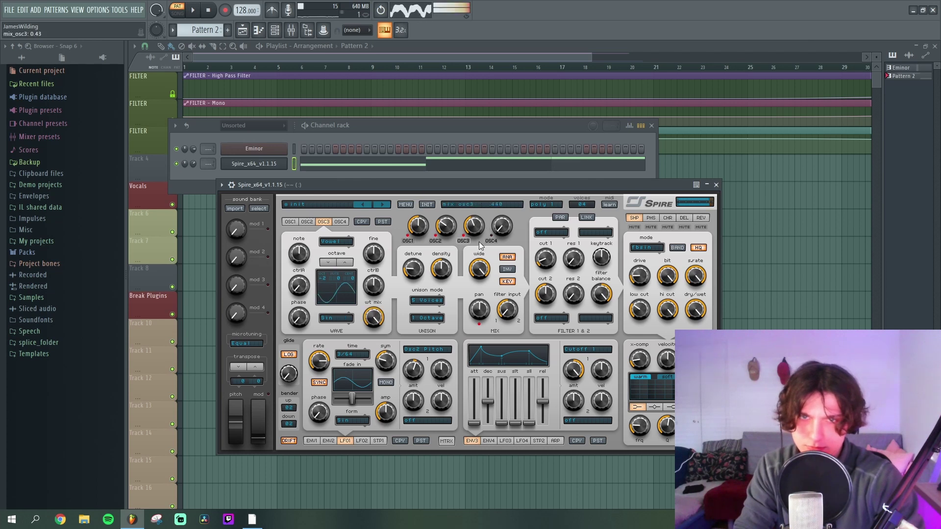
left_click(408, 241)
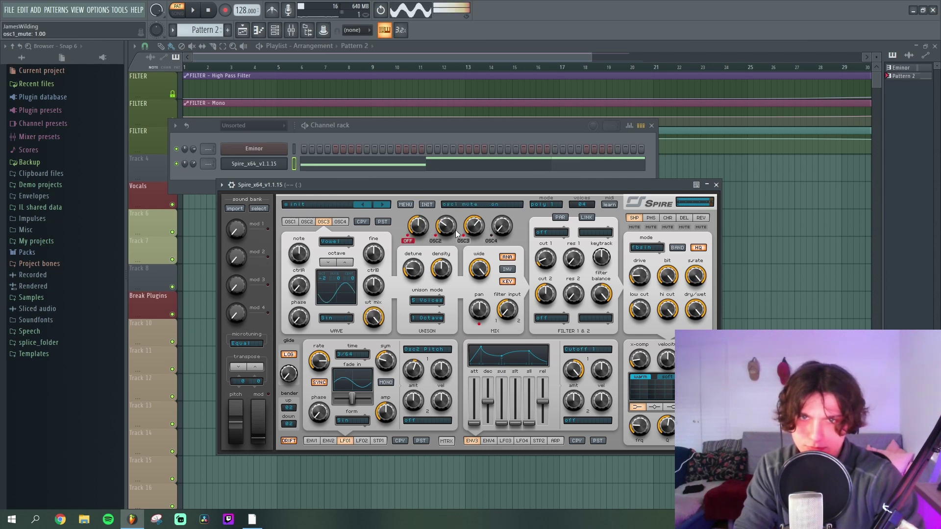
left_click_drag(369, 315, 388, 510)
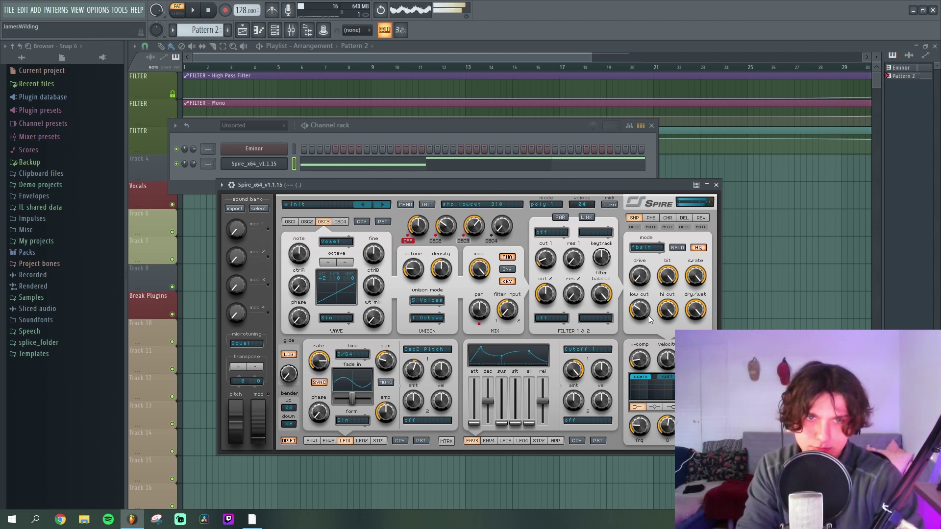
key("space")
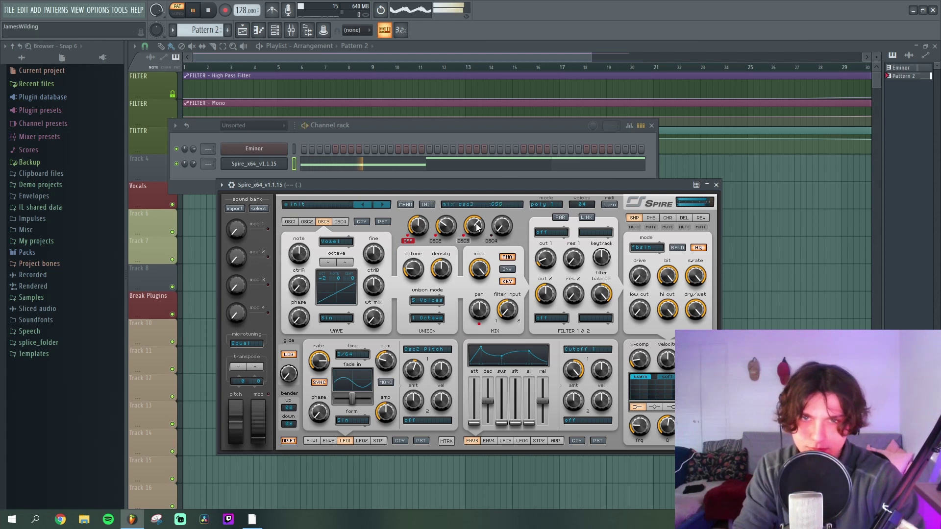
left_click_drag(480, 229, 481, 220)
- Try another shaper mode at full drive, and return to the original mode with drive at about 0.13
left_click_drag(643, 277, 642, 247)
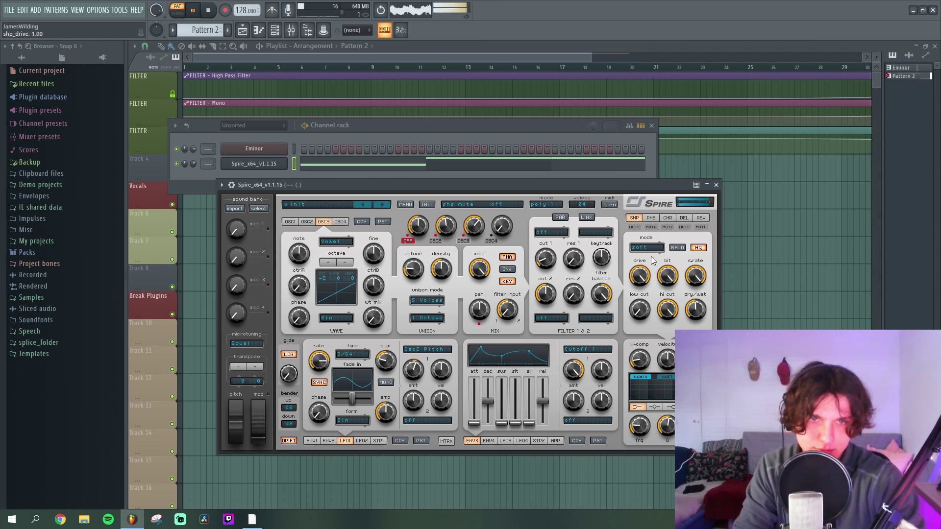
left_click_drag(647, 293, 644, 342)
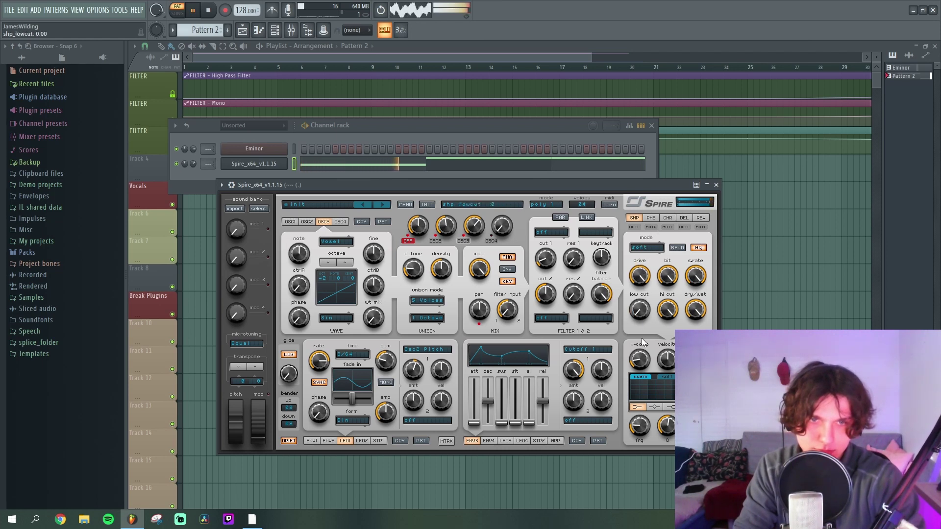
left_click(660, 248)
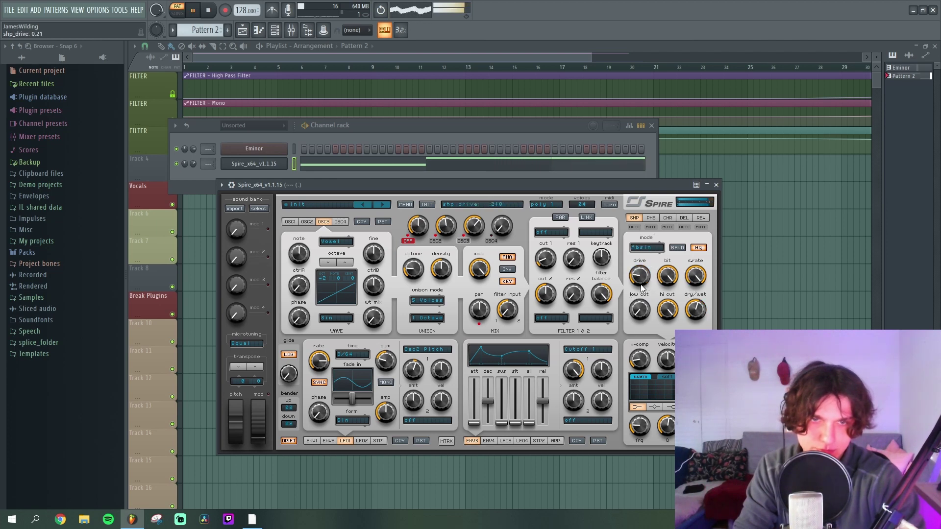
left_click_drag(642, 289, 646, 298)
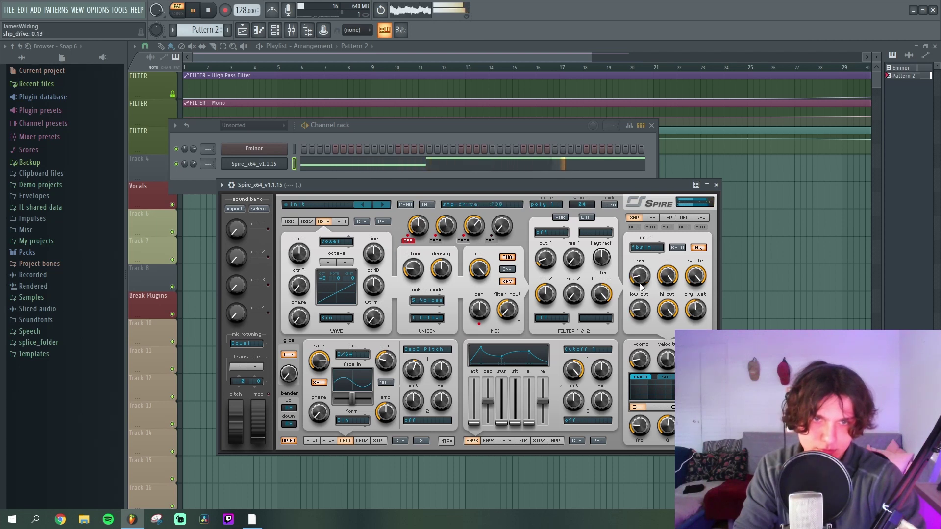
- Unmute oscillator 1 and rebalance the mix with oscillator 2 at about 0.58 and oscillator 3 lower
left_click_drag(566, 184, 567, 186)
left_click(307, 222)
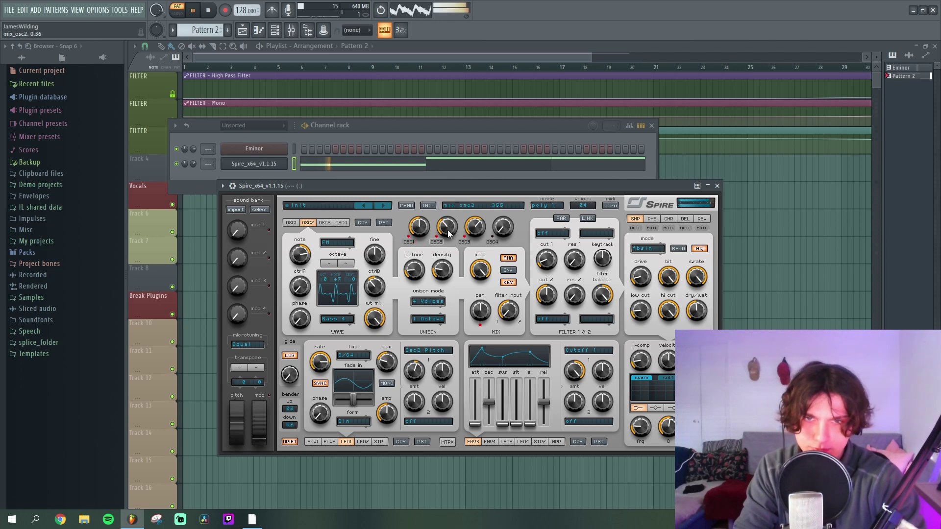
left_click_drag(449, 233, 450, 236)
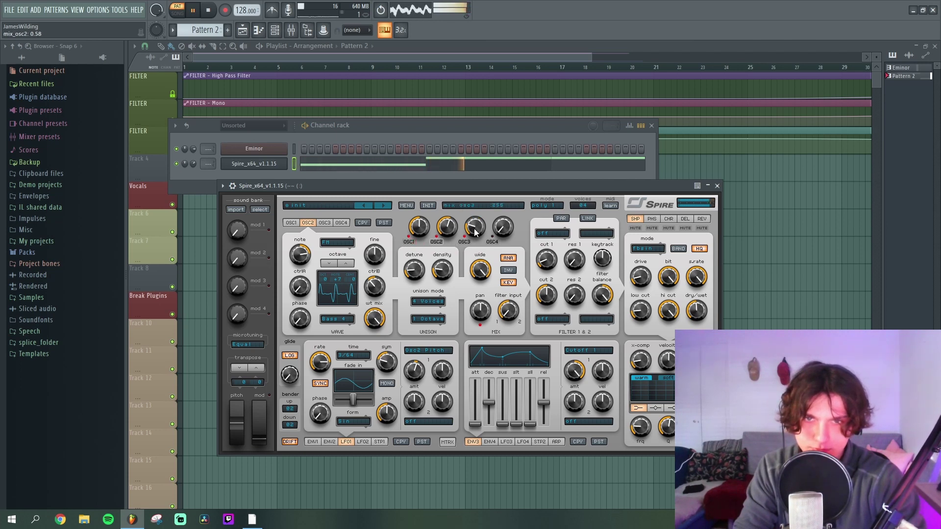
- Move the second E4 note in bar 1 up an octave to E5 and hold the first E4 for the whole bar
left_click(570, 167)
key("space")
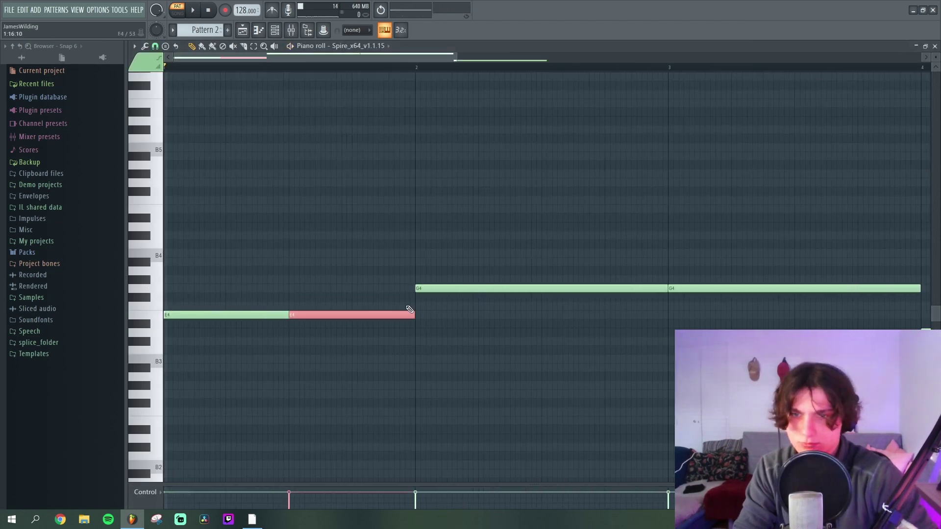
key("ctrl+Up")
key("space")
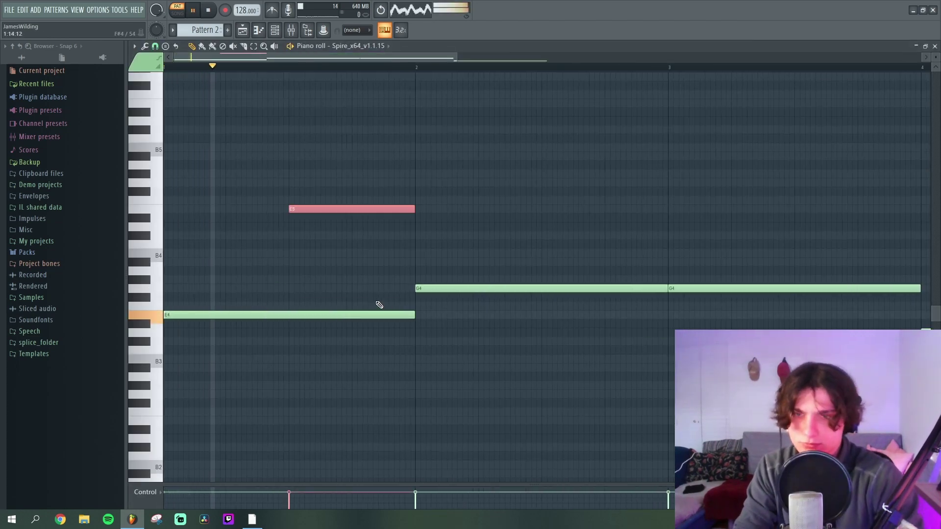
key("Escape")
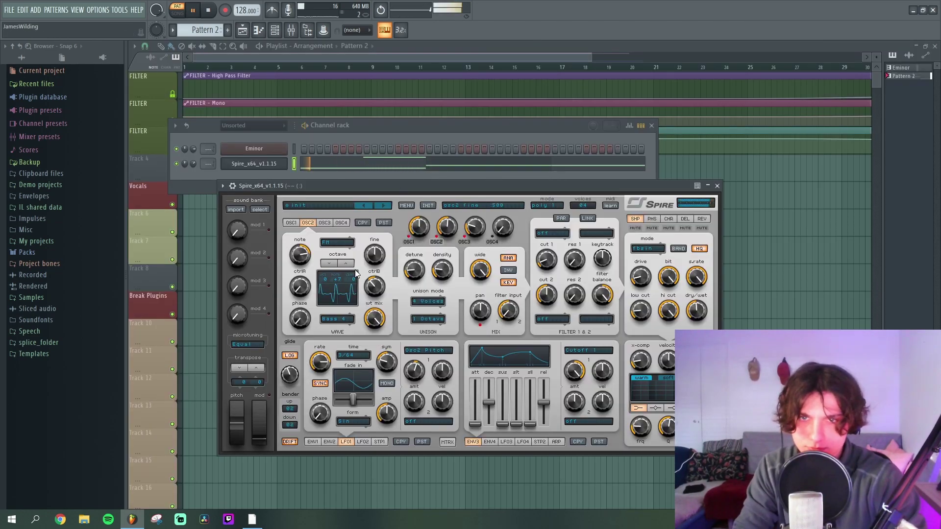
- Switch Spire's voice mode to mono 4 and replay the pattern
left_click(591, 260)
key("space")
key("space")
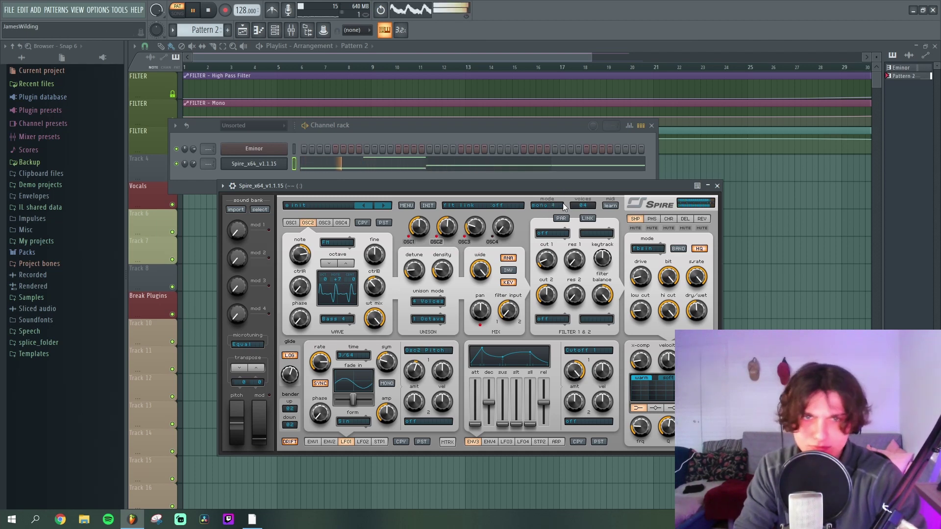
key("Escape")
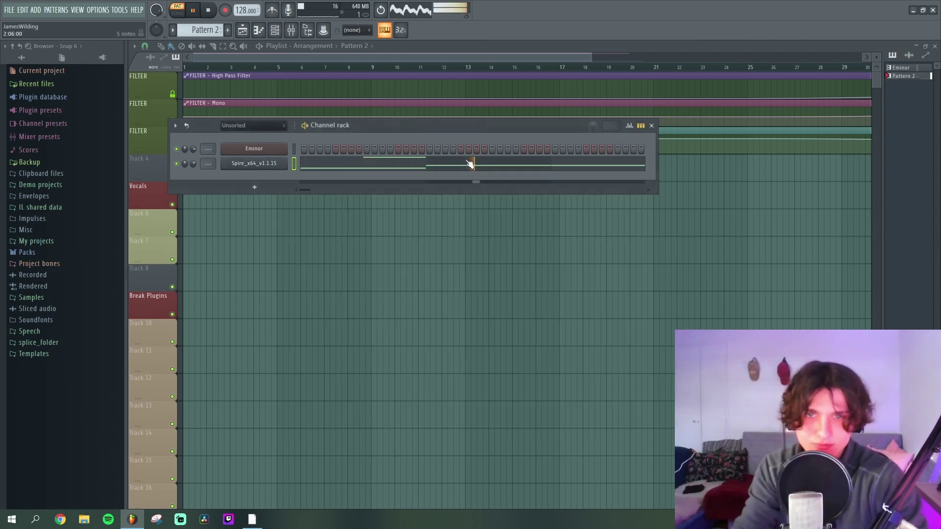
- Delete the G4 note in bar 2, stretch E4 across bars 1 and 2, and shift E5 to bar 2
left_click(470, 165)
key("space")
scroll(431, 269, "down", 2)
right_click(377, 288)
left_click_drag(325, 315, 488, 318)
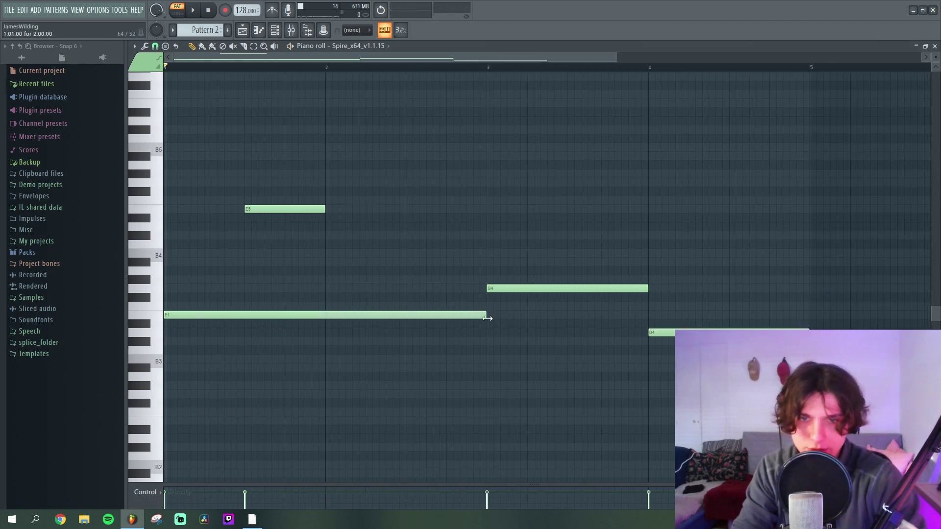
left_click_drag(285, 209, 485, 212)
key("space")
scroll(475, 235, "down", 2)
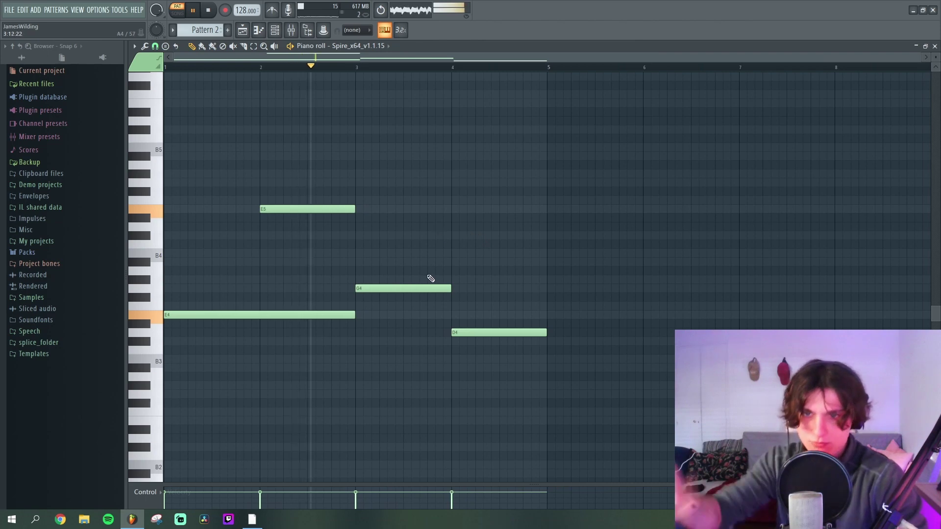
- Delete the D4 note in bar 4 and stretch the G4 note to the end of that bar
right_click(470, 333)
left_click_drag(450, 288, 545, 289)
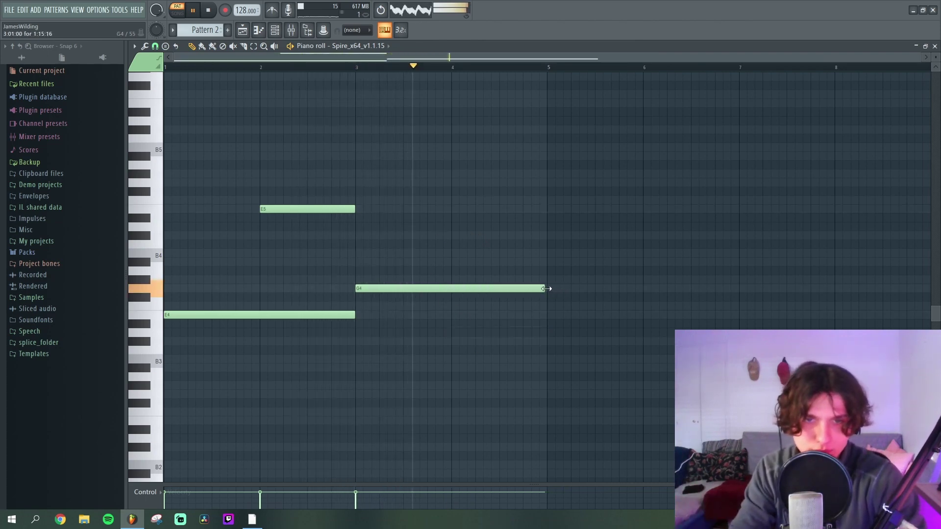
key("space")
- Add a one-bar G5 note in bar 4, an octave above the held G4
left_click(473, 279)
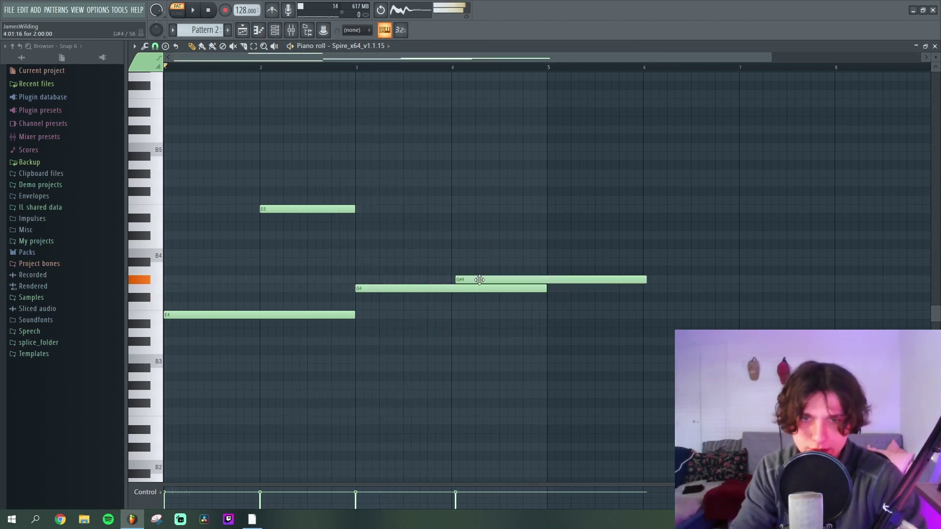
left_click_drag(643, 280, 547, 285)
key("shift+Down")
key("ctrl+Up")
key("F7")
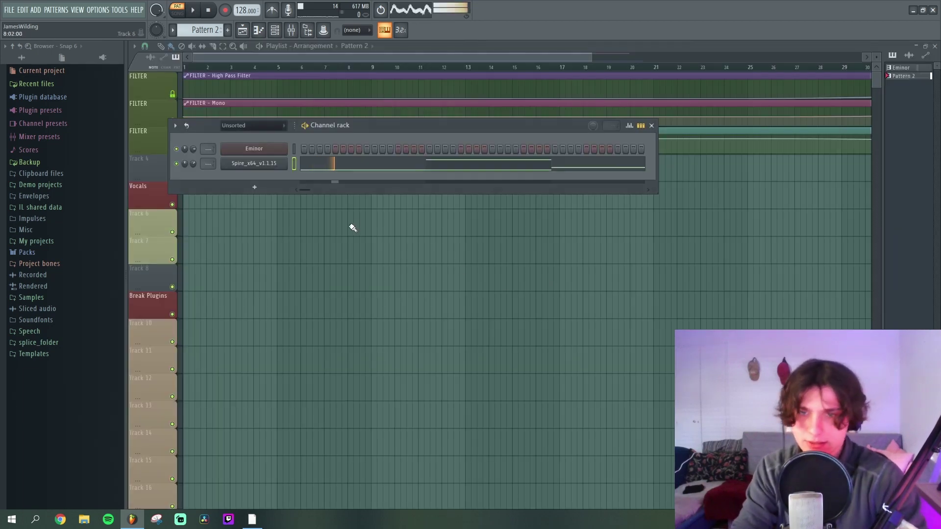
- Check the overlapping notes and fine-tune Spire's glide amount while the pattern plays
left_click(267, 165)
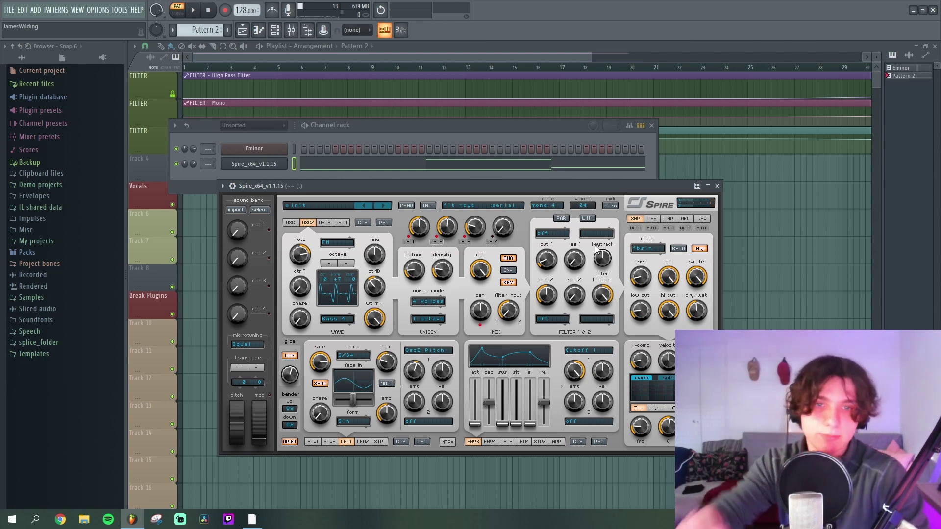
key("Escape")
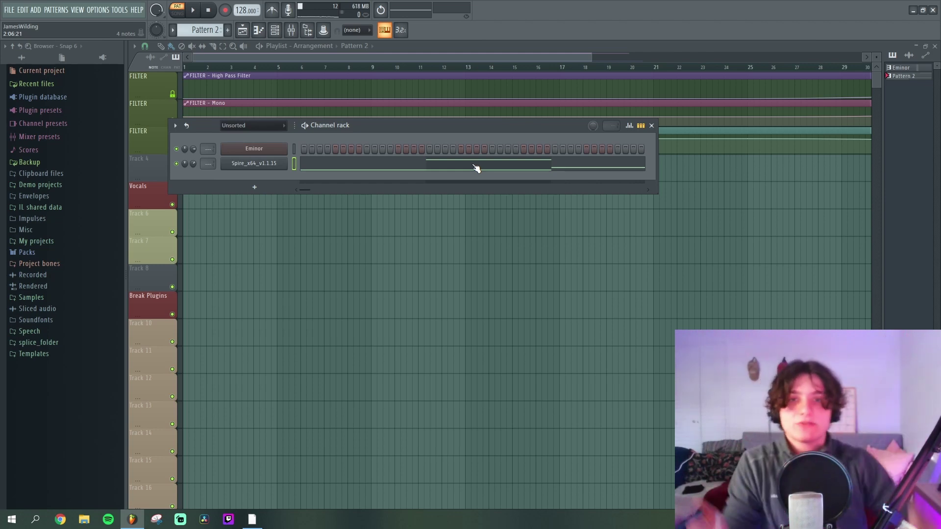
left_click(476, 169)
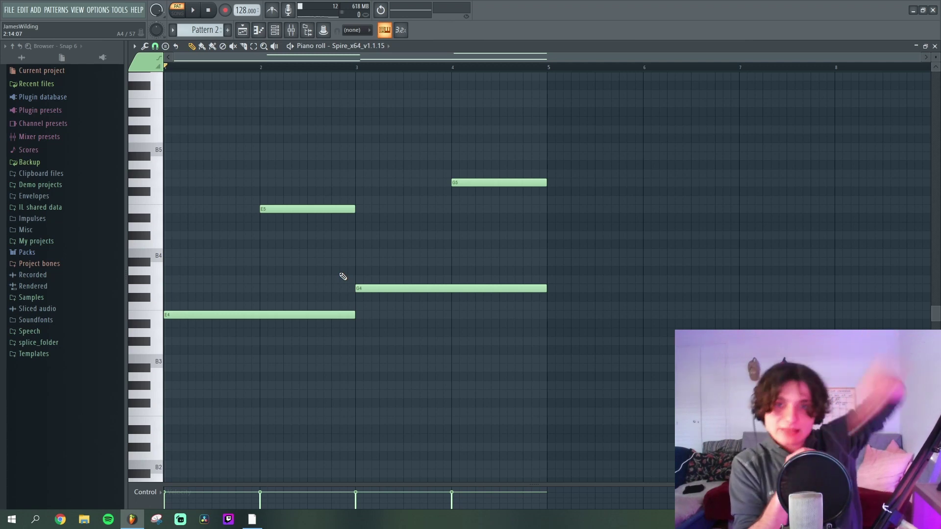
key("F6")
left_click(254, 164)
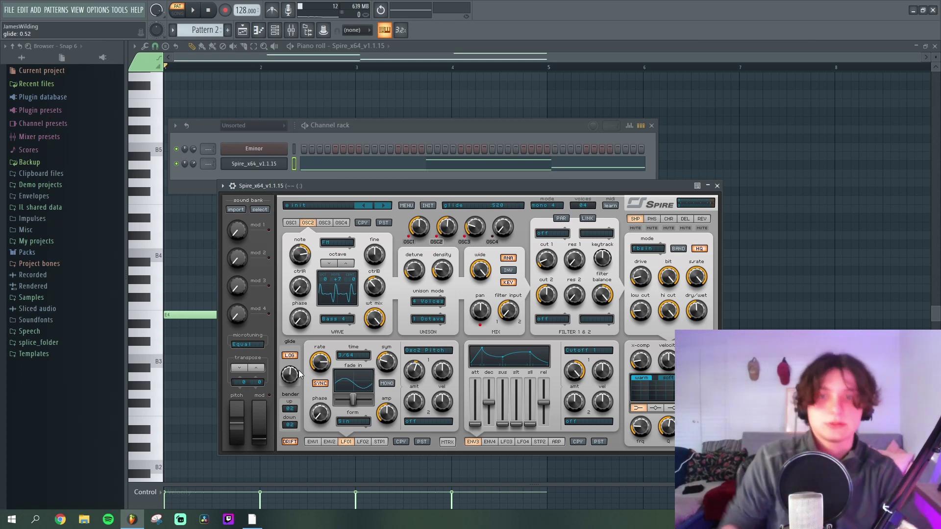
key("space")
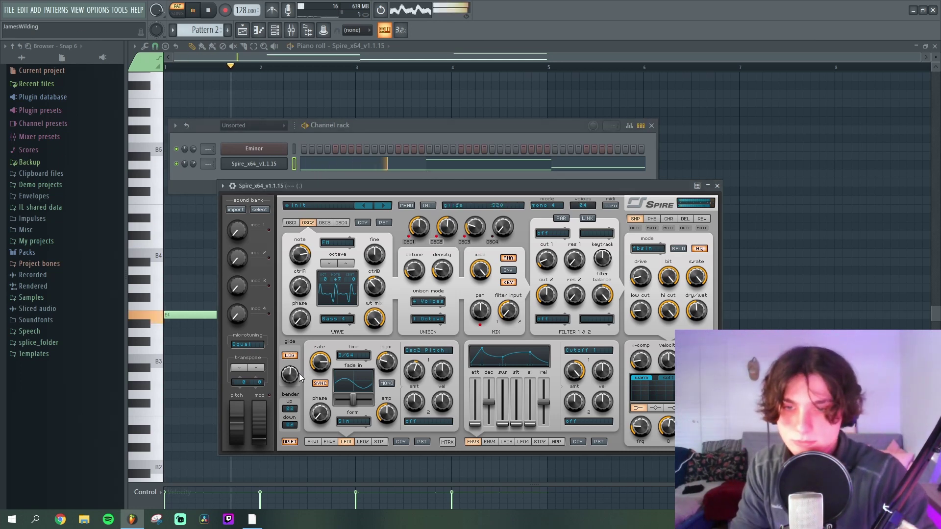
left_click_drag(297, 386, 296, 381)
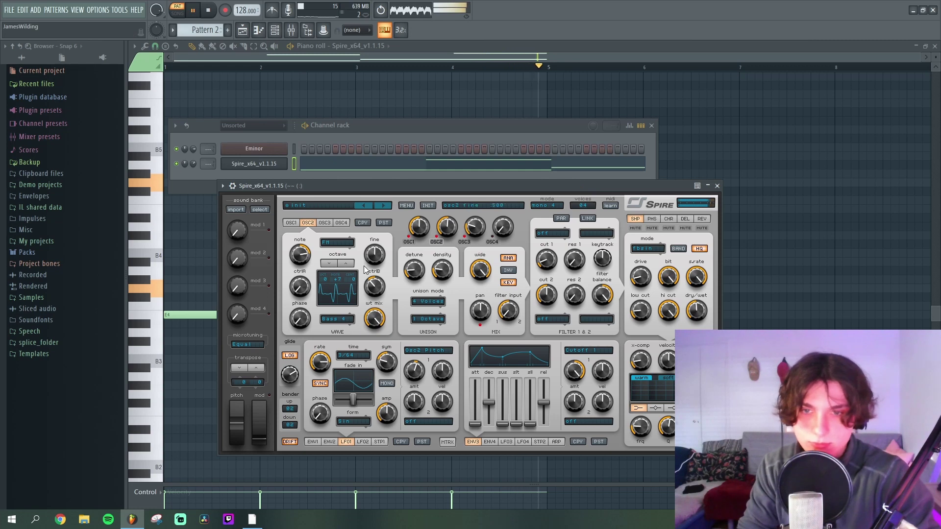
- Adjust oscillator 1's mix level and set its waveform to Para 3 during playback, returning to oscillator 2's settings
left_click(466, 242)
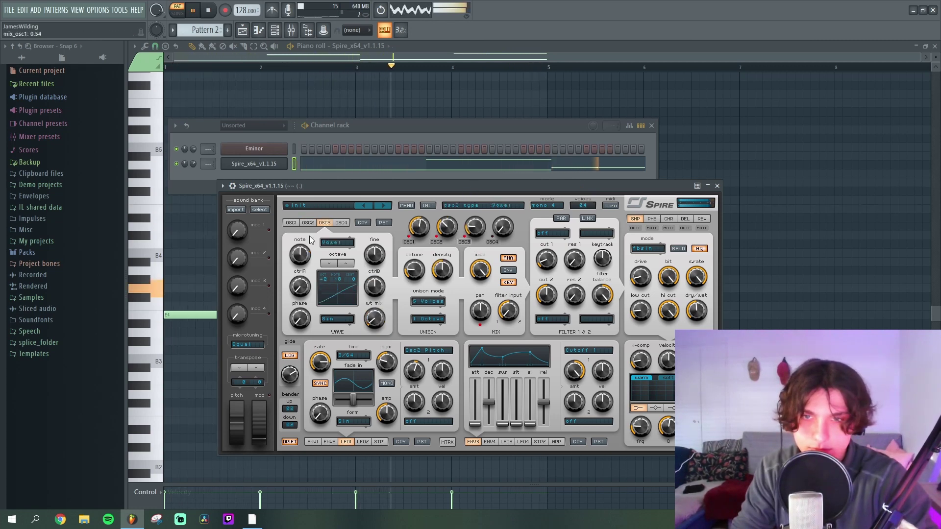
left_click(291, 223)
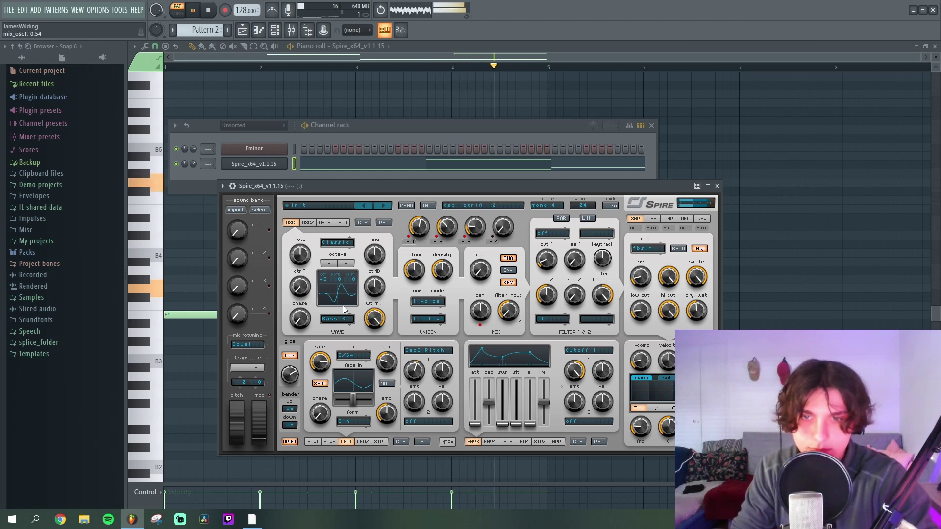
left_click(352, 322)
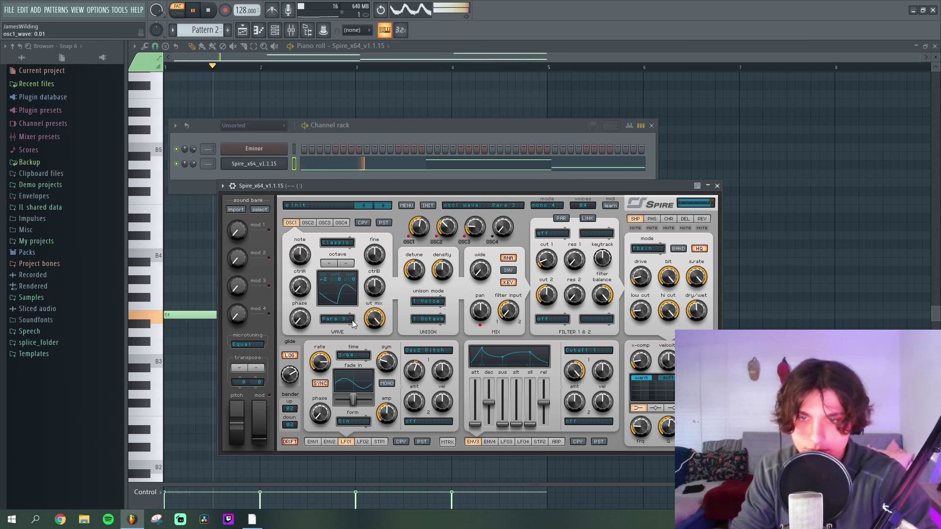
left_click(307, 222)
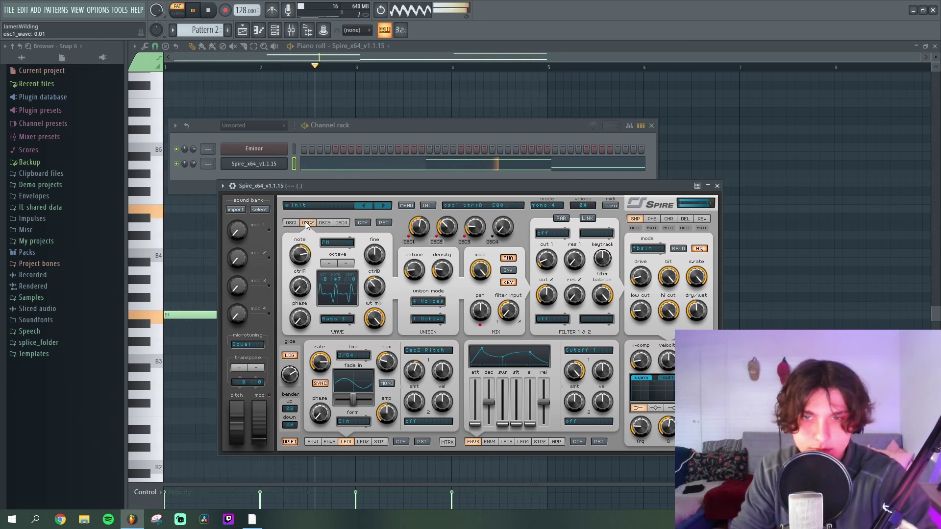
key("space")
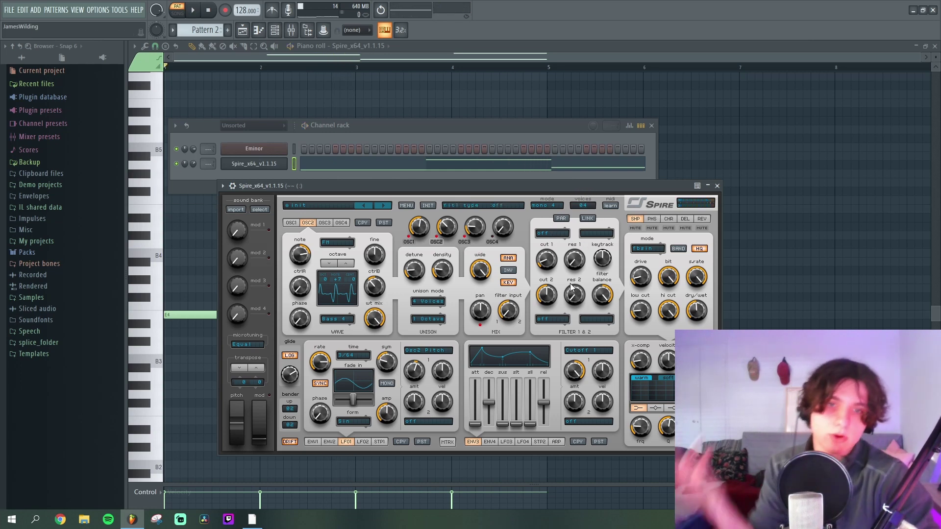
- With filter 1 on combo, set its mode to Stereo + and adjust resonance and cutoff during playback, bringing the cutoff to about 0.20
key("space")
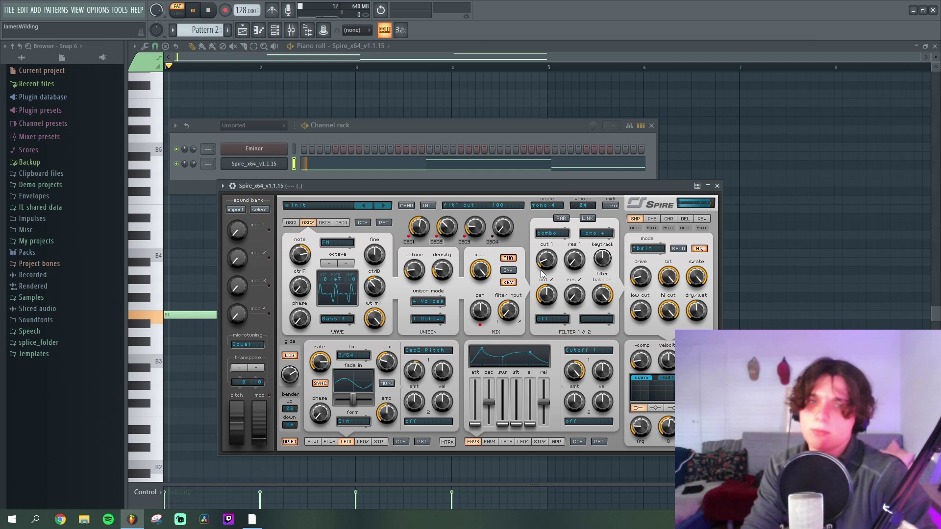
left_click_drag(542, 270, 541, 246)
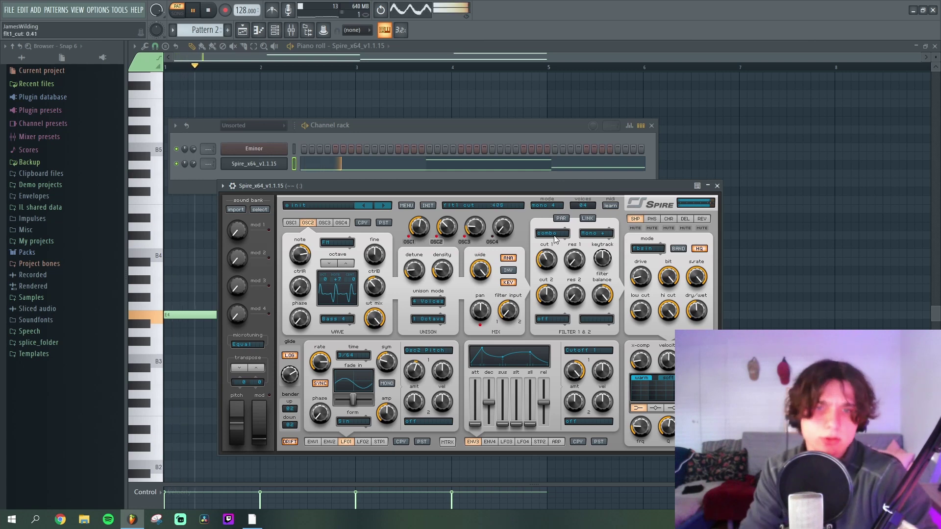
left_click(599, 236)
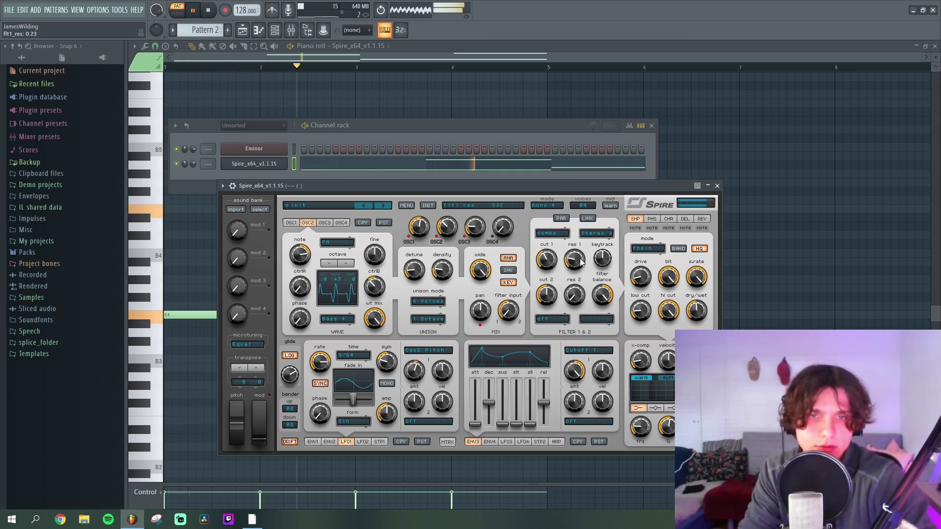
left_click_drag(546, 256, 554, 228)
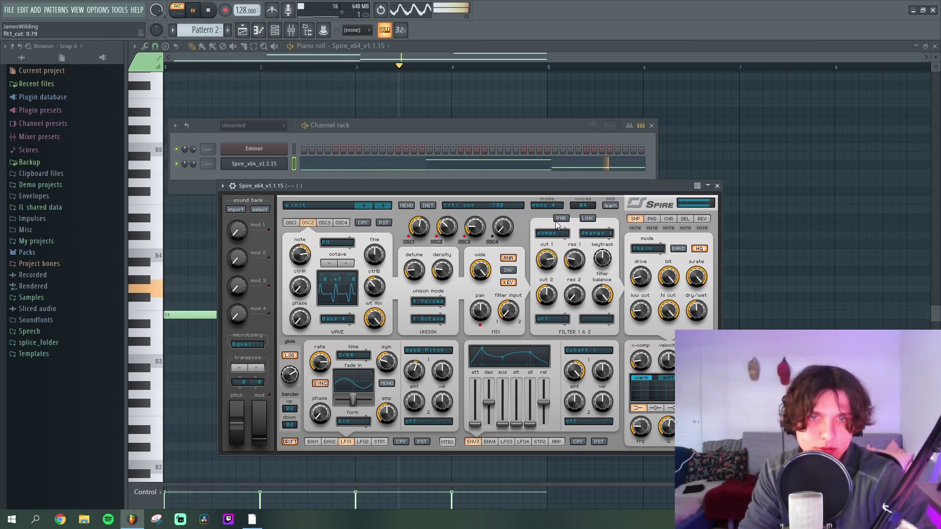
key("space")
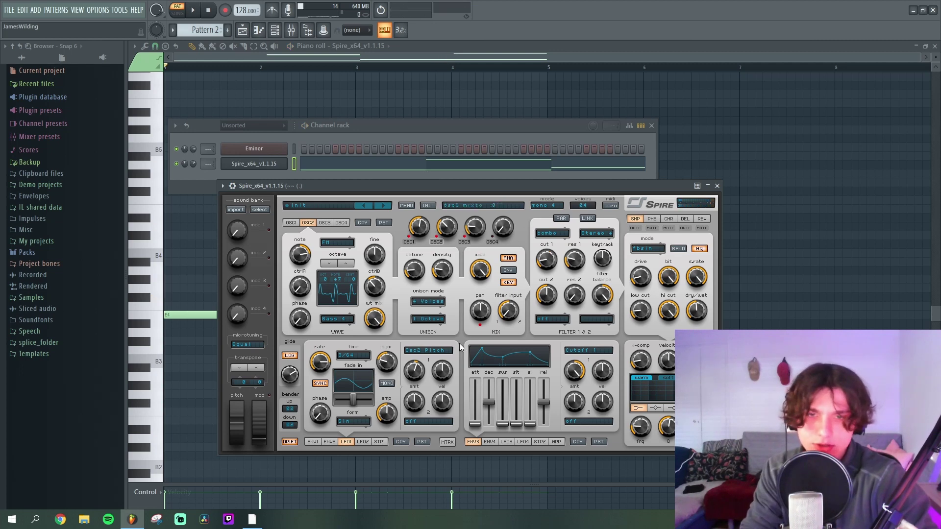
key("space")
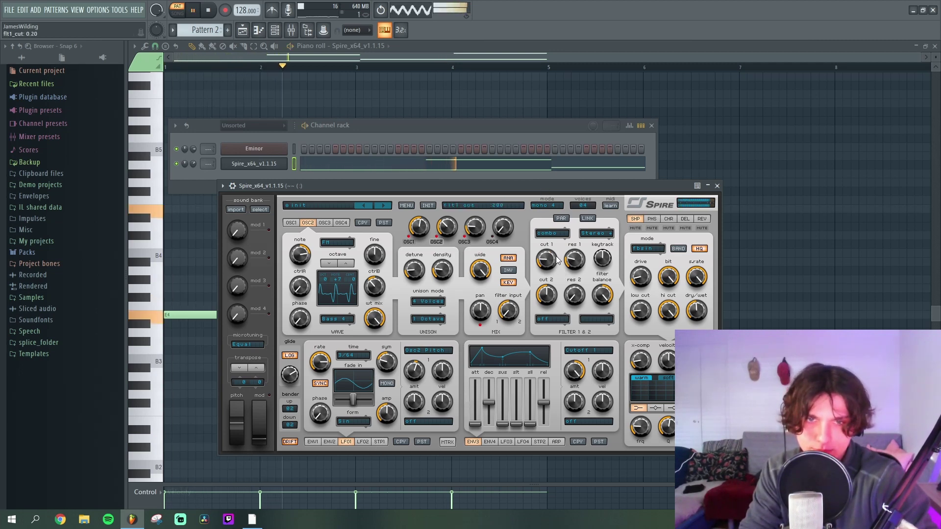
- Turn on tempo sync for LFO 2, assign its first target to Cutoff 1, and start the pattern
left_click(363, 441)
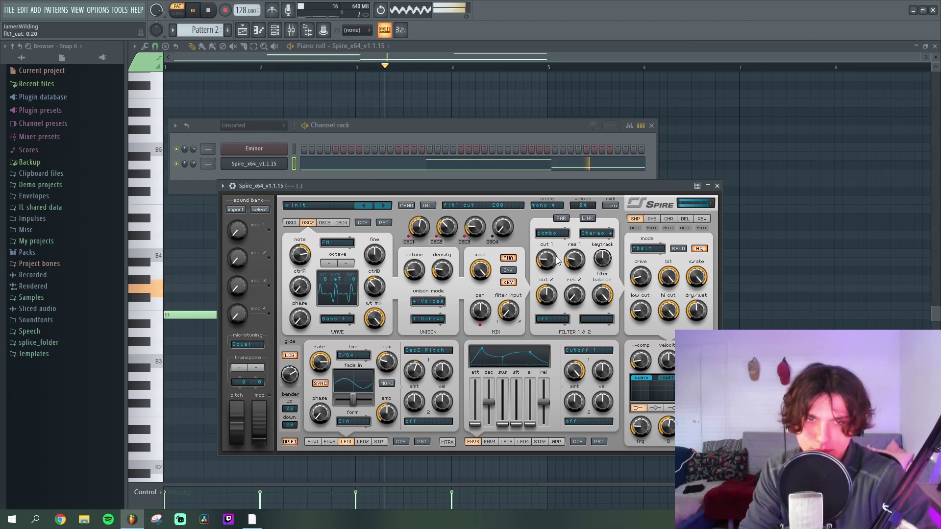
key("space")
left_click(321, 383)
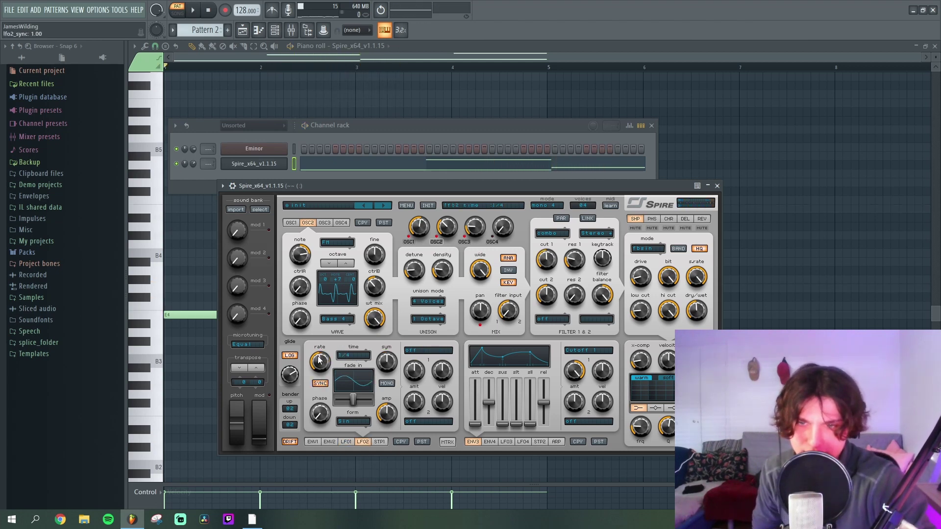
left_click(431, 352)
left_click(523, 189)
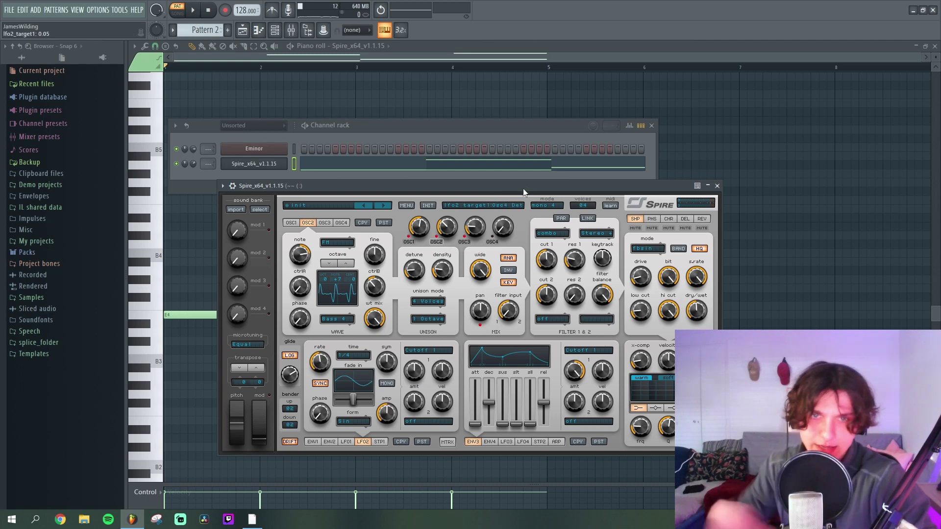
key("space")
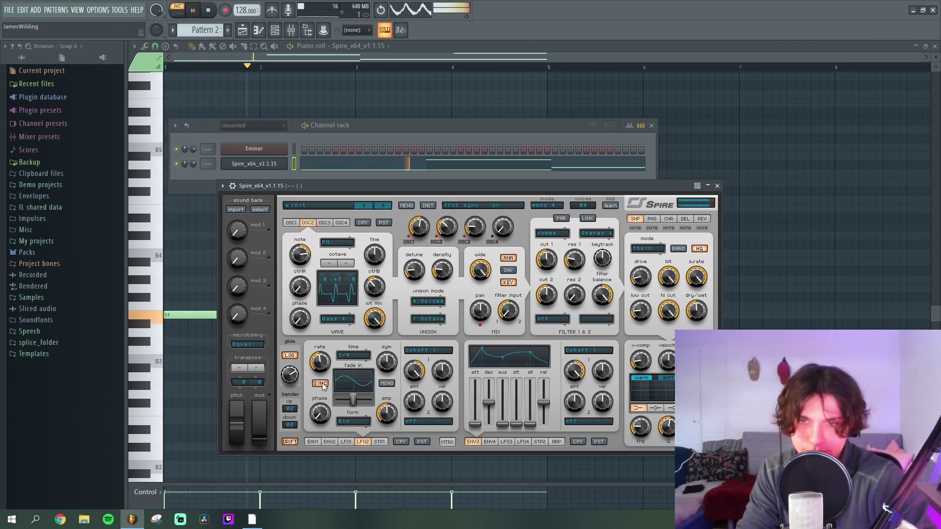
- Set LFO 2's synced time to 1/1 and its waveform to Sqr, and fine-tune the morph
left_click_drag(316, 364, 315, 387)
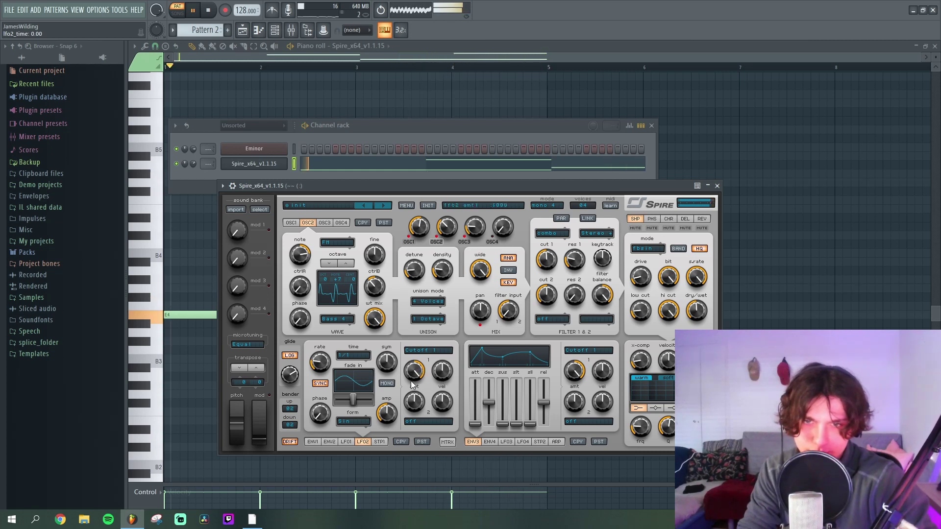
left_click(355, 422)
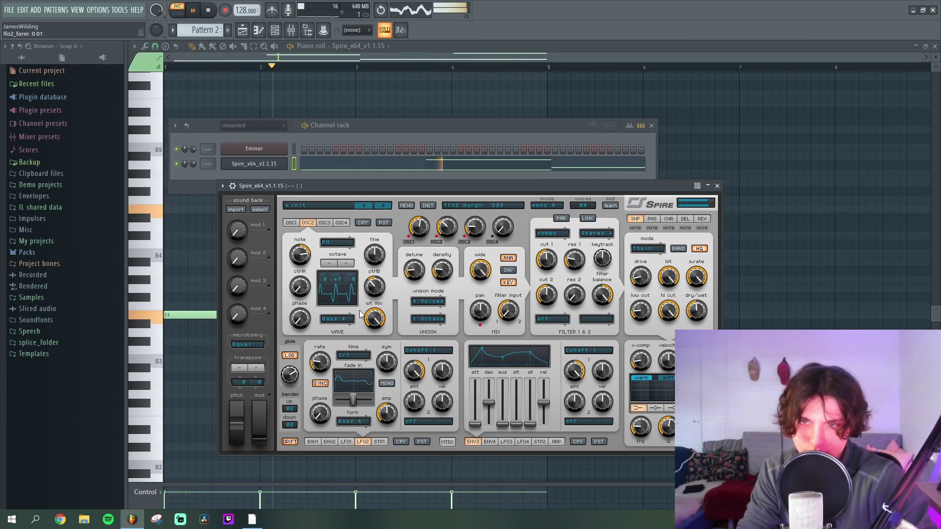
left_click(341, 420)
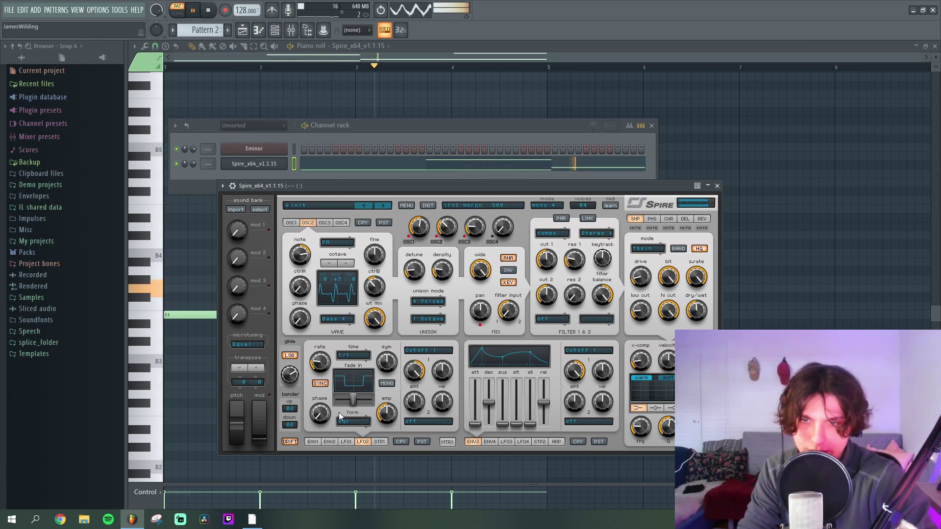
mouse_move(352, 405)
left_mouse_down()
mouse_move(337, 407)
mouse_move(371, 407)
mouse_move(345, 409)
left_mouse_up()
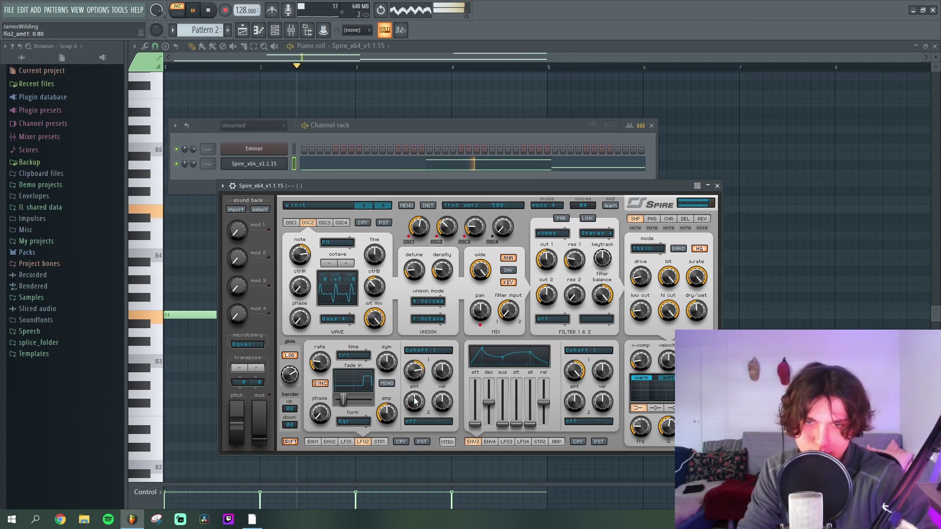
left_click_drag(343, 409, 346, 409)
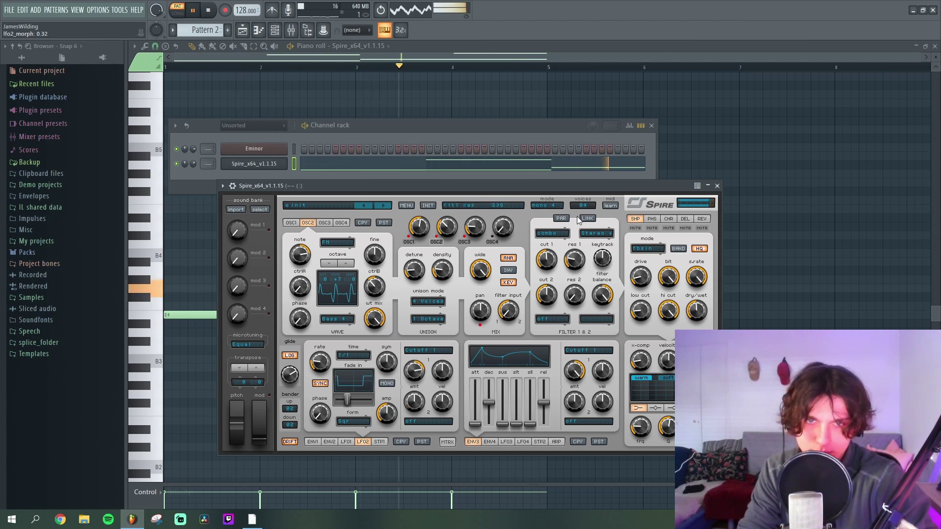
- Show LFO 3, set filter 2 to acido, and adjust its resonance and cutoff while the pattern plays
left_click(506, 442)
key("space")
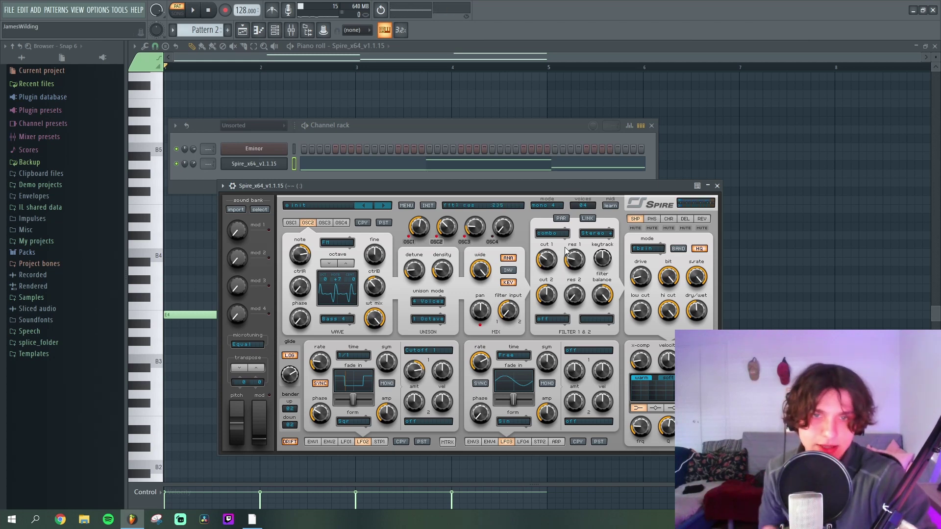
left_click(556, 321)
left_click(560, 350)
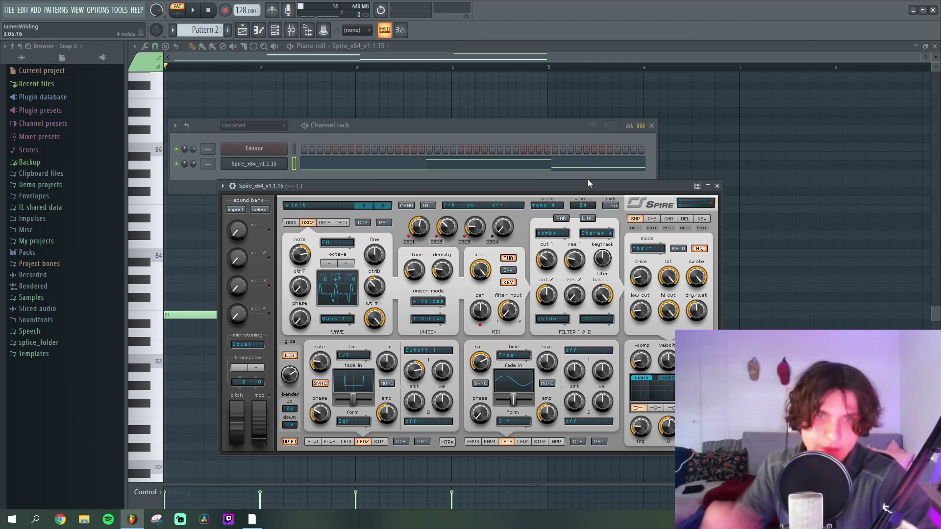
key("space")
left_click_drag(578, 296, 581, 269)
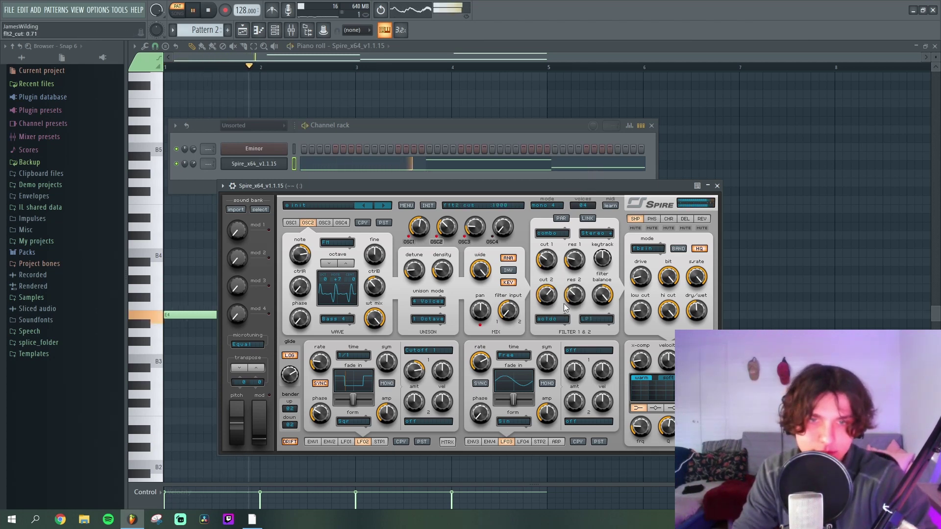
left_click_drag(564, 305, 567, 375)
key("space")
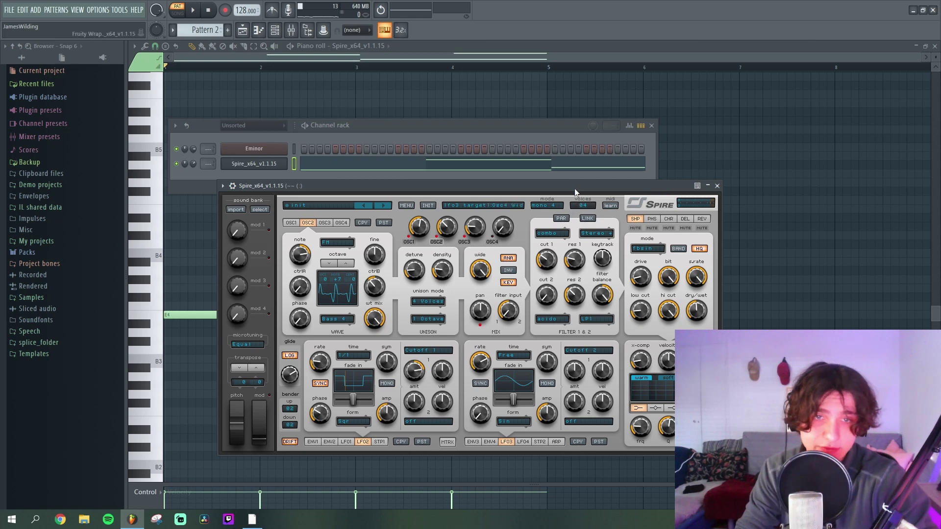
- Sync LFO 3 to the tempo at 1/8 and adjust its symmetry and amplitude during playback
key("space")
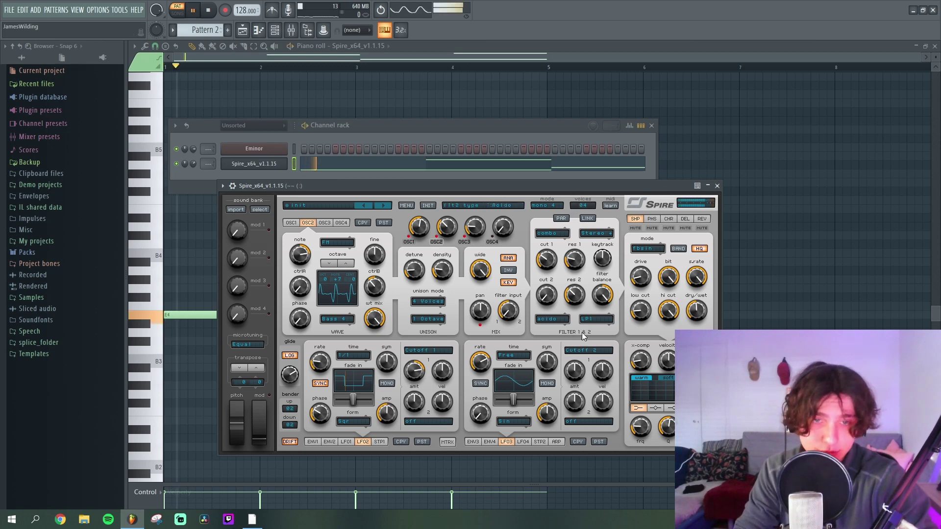
left_click(480, 384)
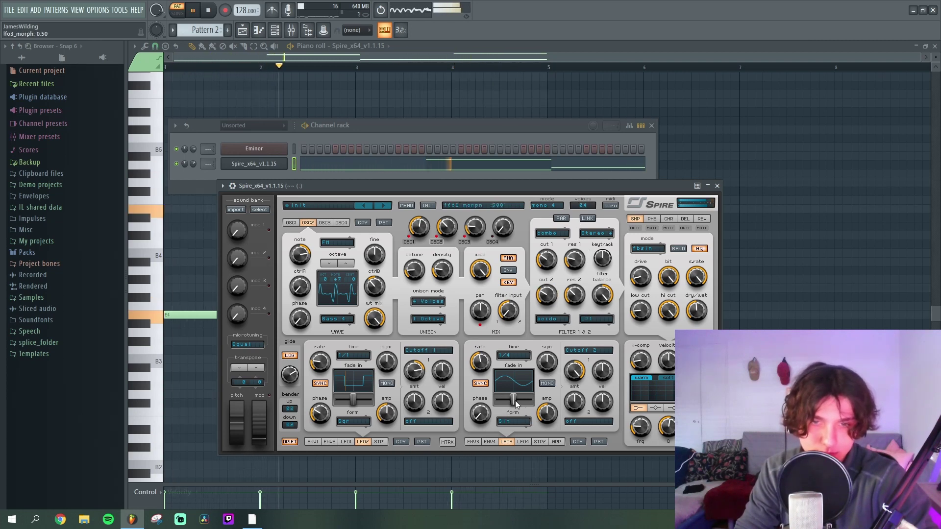
left_click_drag(482, 364, 489, 346)
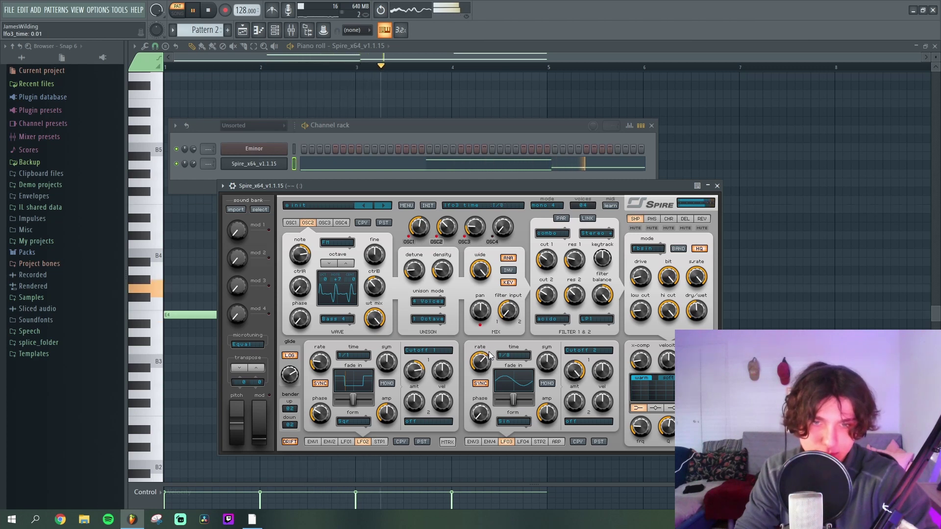
left_click_drag(548, 360, 555, 338)
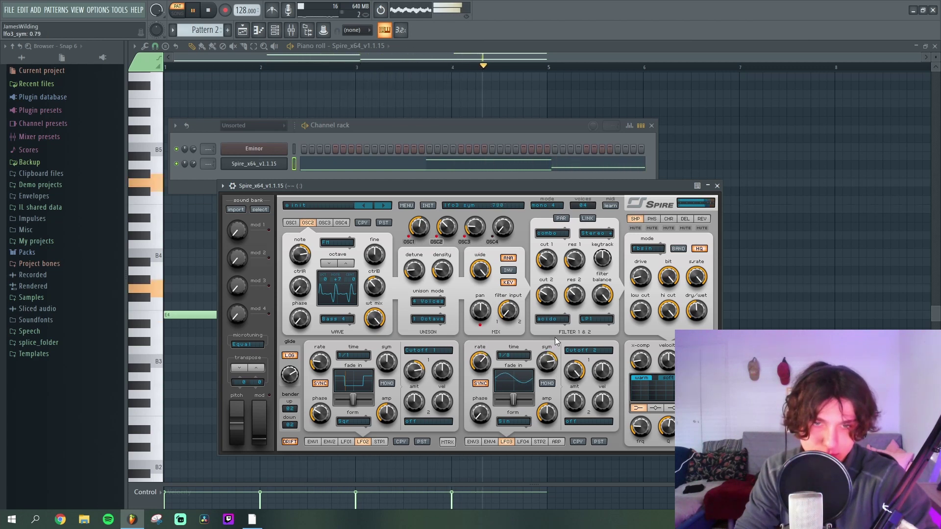
left_click_drag(548, 414, 560, 376)
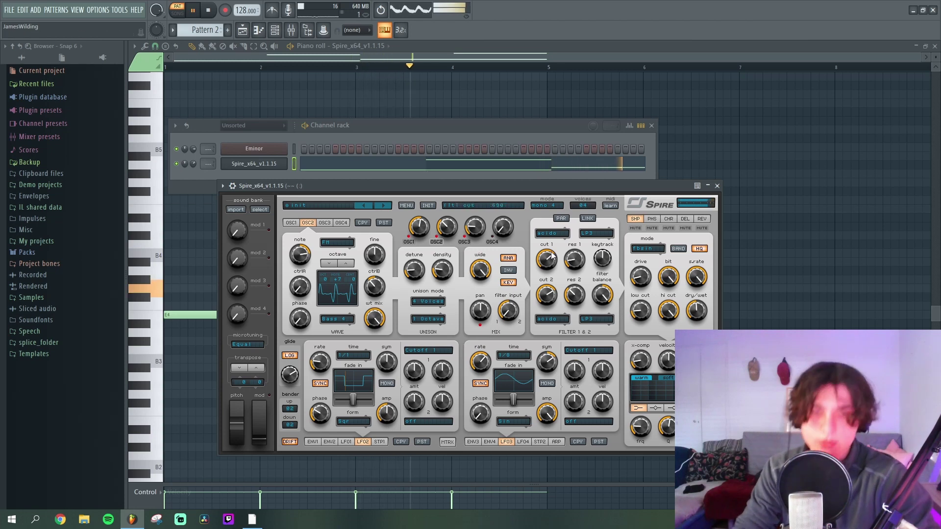
- Turn filter 2 off, fine-tune LFO 3's modulation amount on Cutoff 1, and set its synced time to 1/16
key("space")
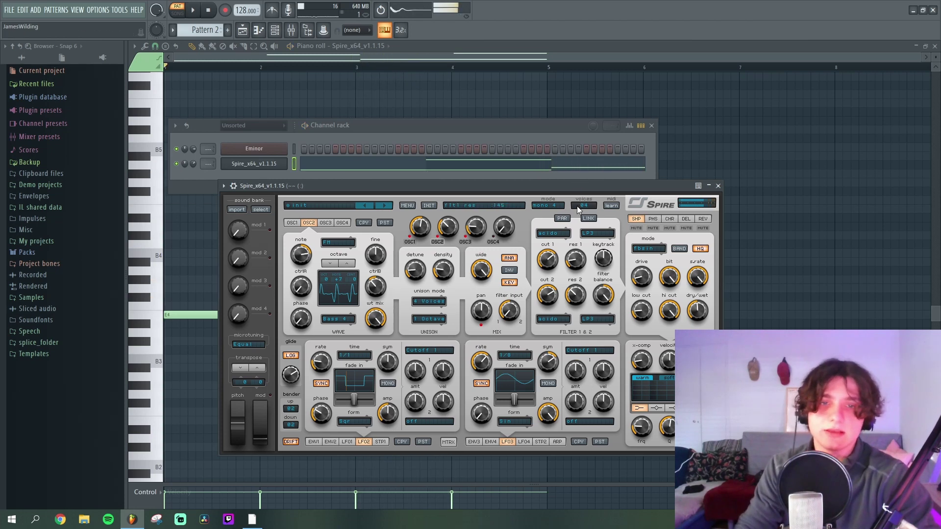
left_click(565, 324)
key("space")
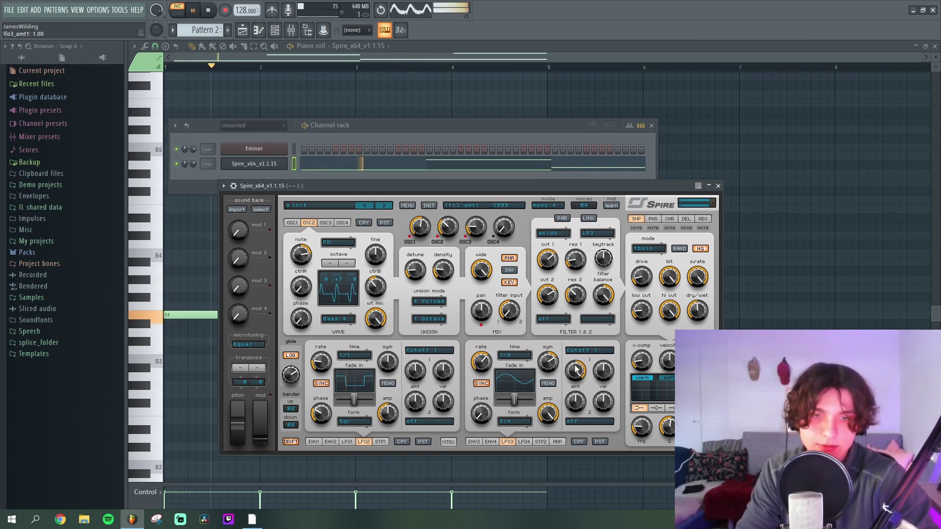
left_click_drag(582, 375, 581, 370)
left_click_drag(484, 364, 485, 371)
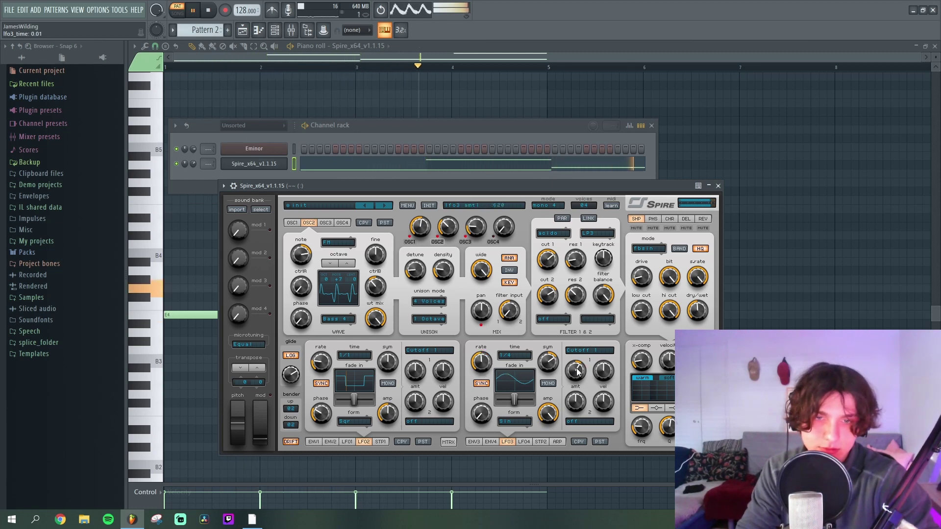
left_click_drag(483, 364, 517, 311)
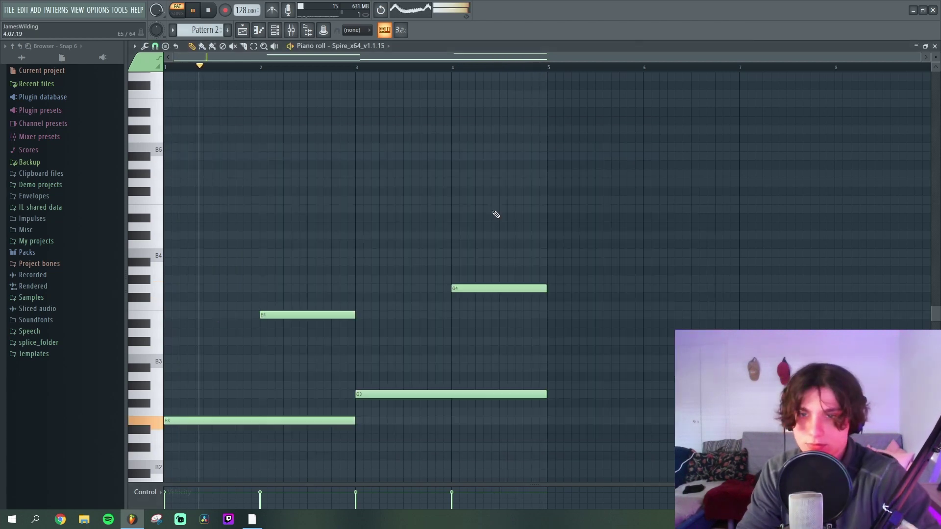
- Transpose the pattern's notes up an octave and reopen Spire over the playlist with oscillator 3's settings shown
key("ctrl+Up")
key("F7")
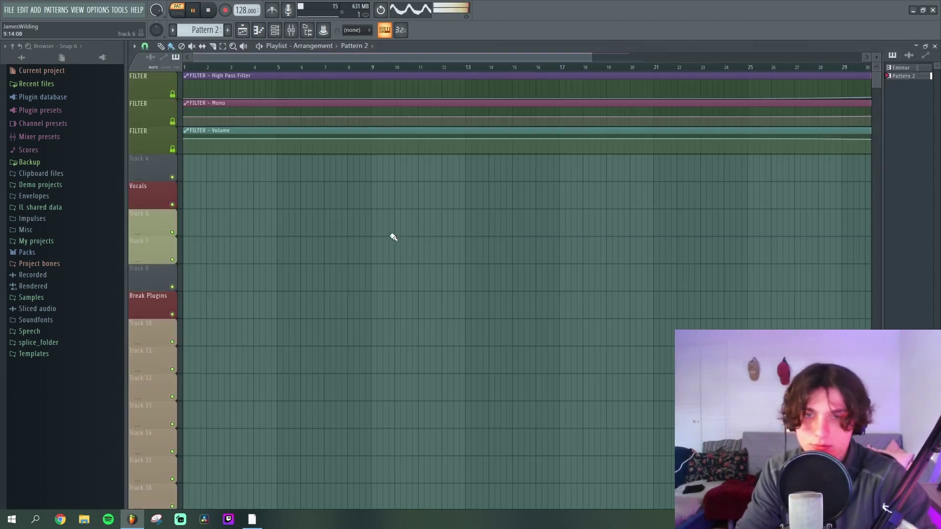
left_click(276, 32)
left_click(254, 164)
key("space")
left_click(324, 223)
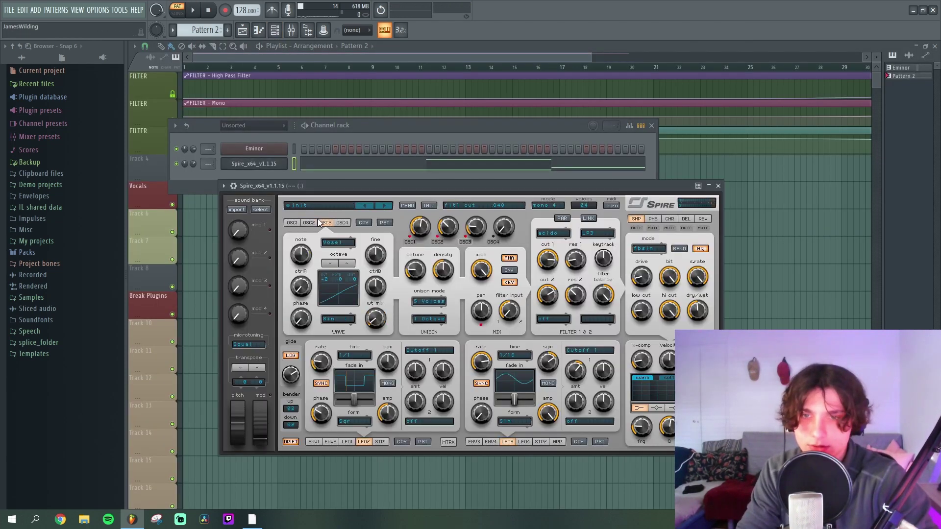
- Show oscillator 2's settings, close and reopen the Spire window, and listen to the looping pattern
left_click(309, 223)
scroll(306, 264, "down", 3)
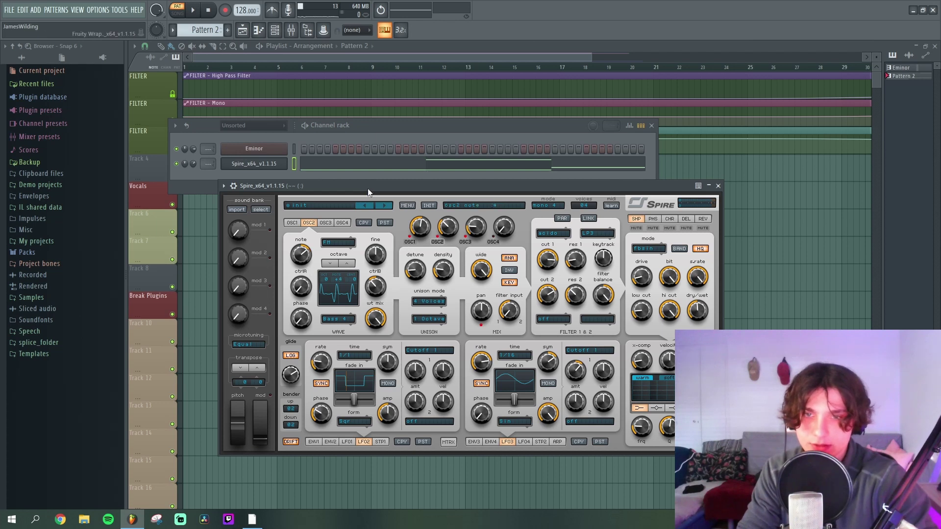
left_click(718, 186)
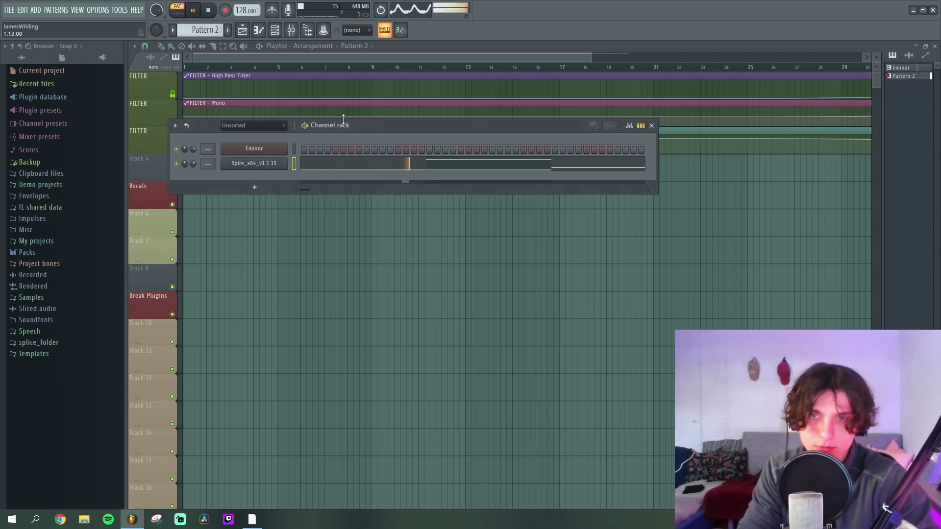
left_click(275, 166)
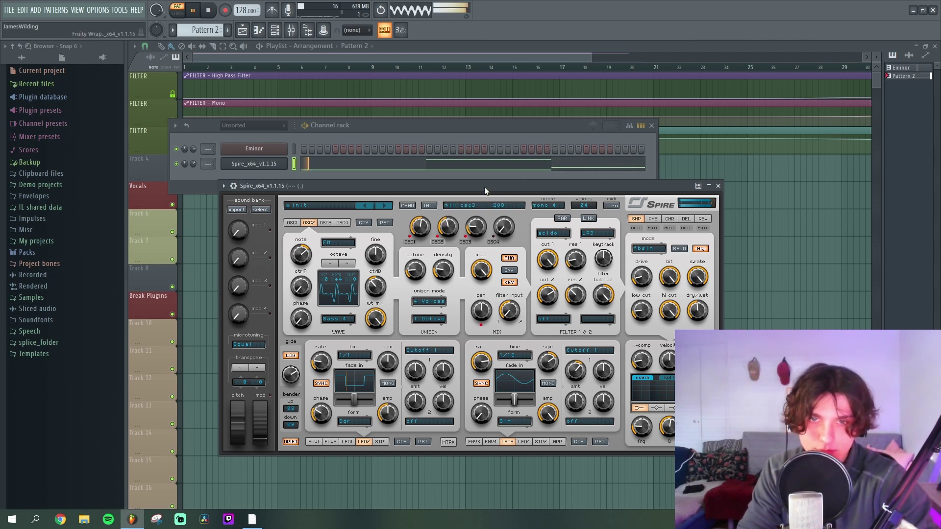
key("space")
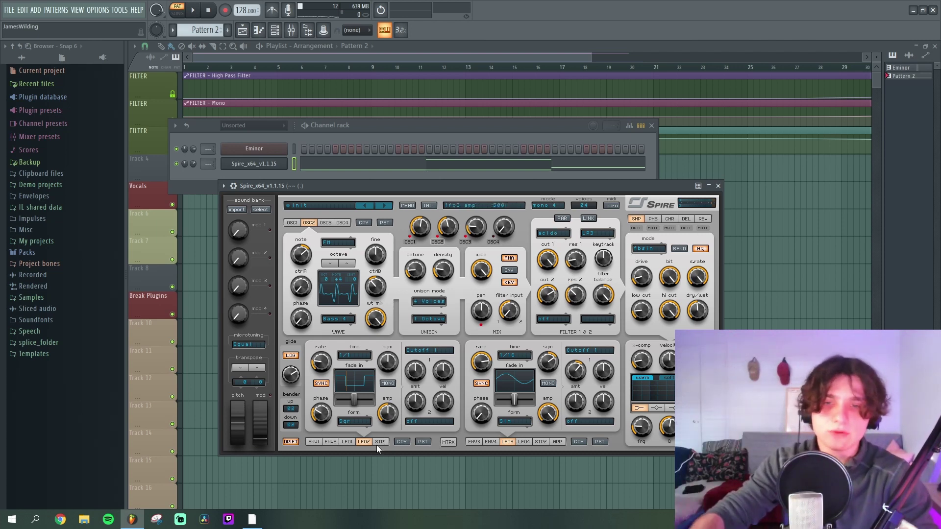
- Show envelope 1, pull its sustain all the way down, raise its decay, and play the pattern
left_click(314, 441)
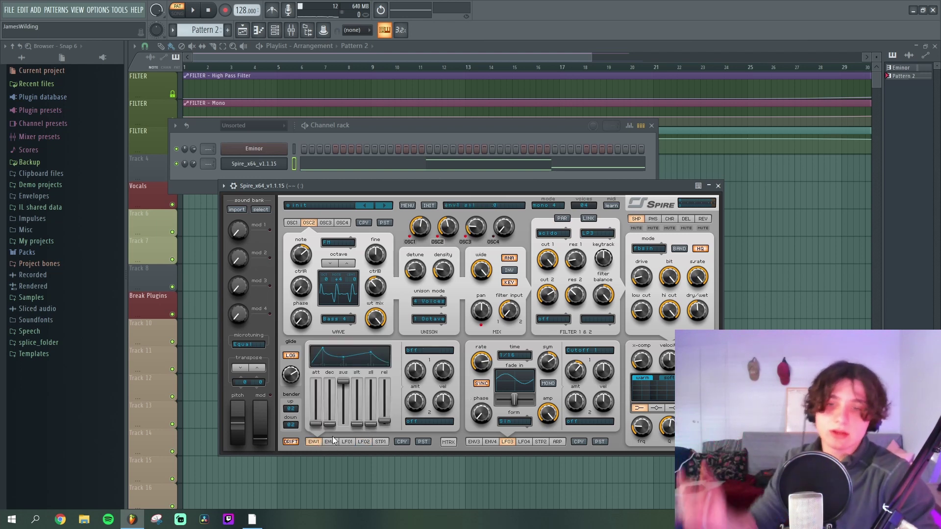
left_click(333, 439)
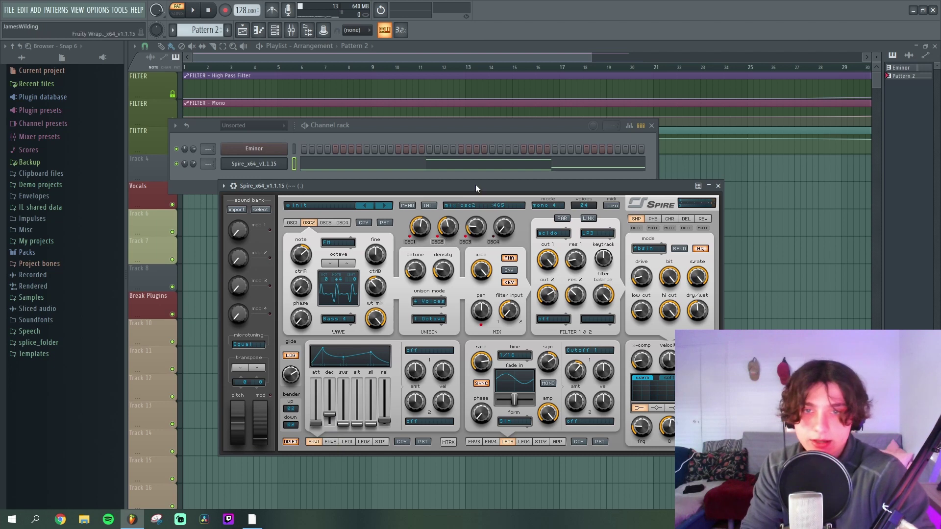
key("space")
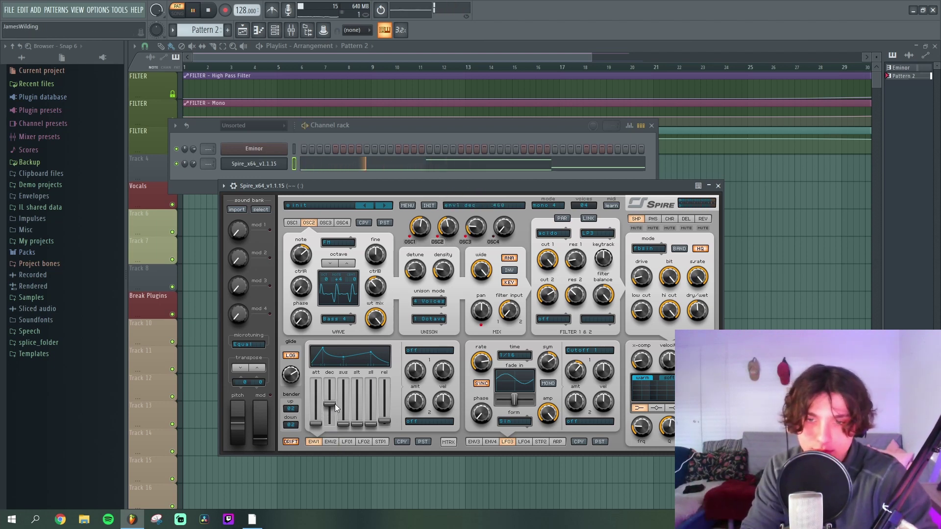
- Open Spire's piano roll and try replacing the long E4 note with short repeated E4 notes across the first two bars
left_click(448, 165)
scroll(464, 319, "up", 2)
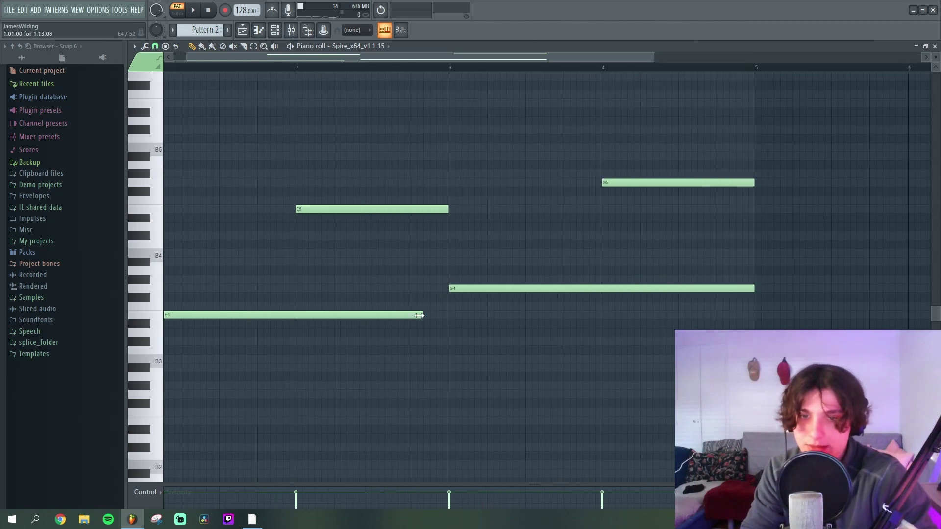
left_click_drag(418, 315, 212, 319)
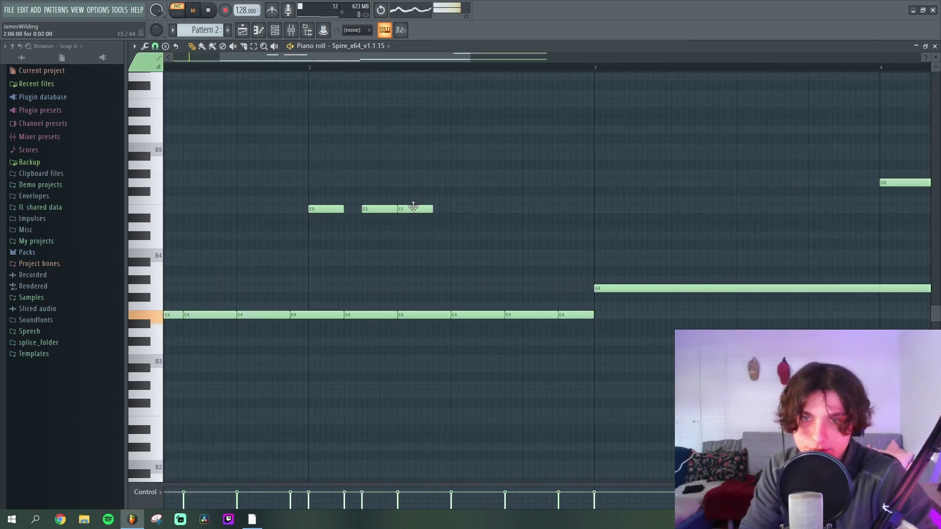
- Try replacing the long E5 note in bar 2 with five evenly spaced short E5 notes while the pattern plays
left_click_drag(412, 209, 329, 175)
key("ctrl+b")
scroll(421, 252, "down", 1)
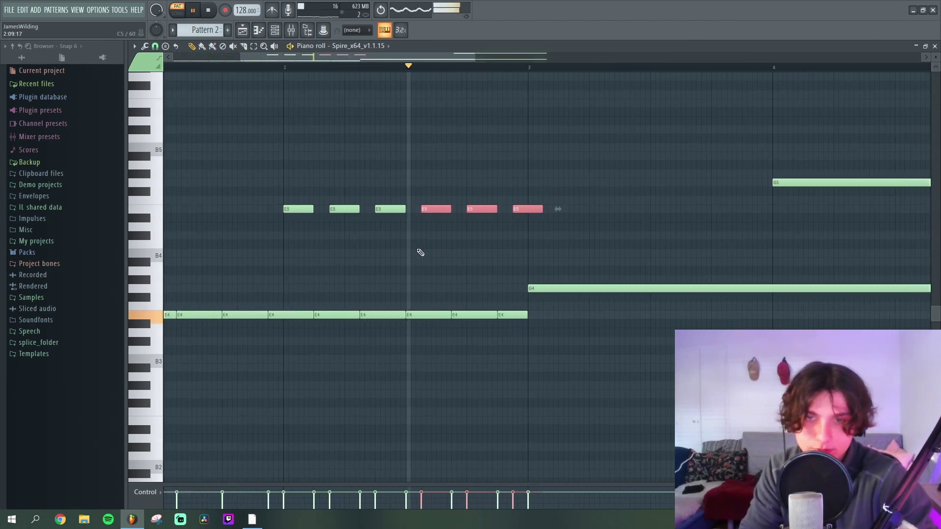
scroll(420, 253, "down", 2)
right_click(494, 208)
scroll(429, 252, "down", 2)
scroll(350, 246, "up", 2)
key("space")
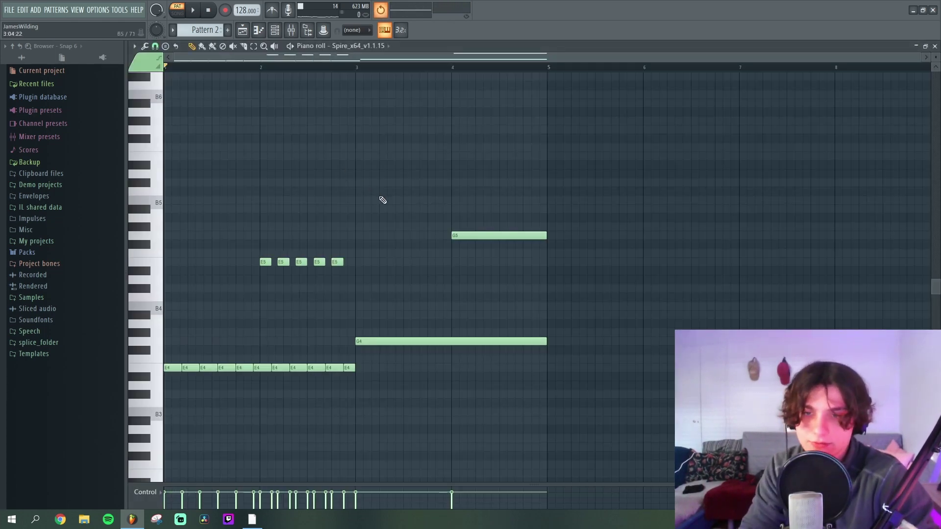
- Undo the short-note edits back to the long E4 and E5 notes
key("ctrl+alt+z")
key("ctrl+alt+z")
key("ctrl+alt+z")
key("ctrl+alt+z")
key("ctrl+alt+z")
key("ctrl+alt+z")
key("ctrl+alt+z")
key("ctrl+alt+z")
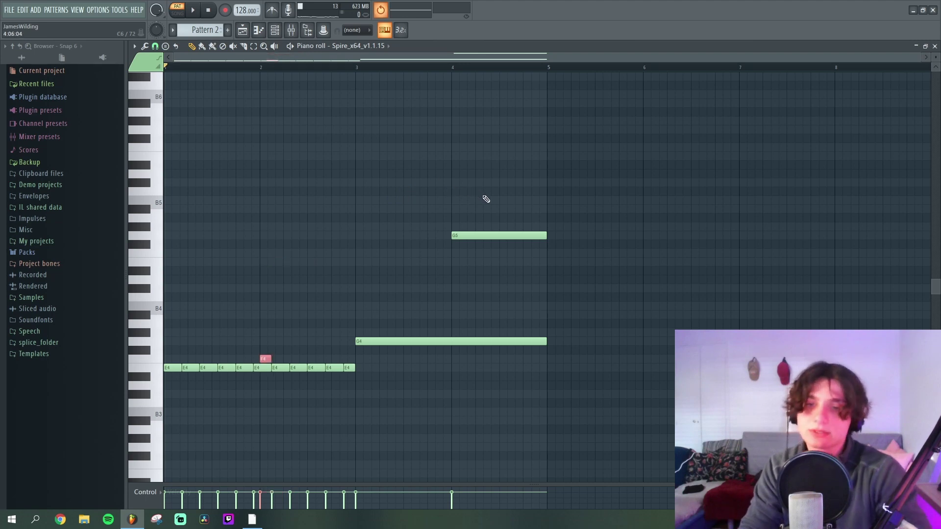
key("ctrl+alt+z")
key("ctrl+alt+z")
key("ctrl+alt+z")
key("ctrl+alt+z")
key("ctrl+alt+z")
key("ctrl+alt+z")
key("ctrl+alt+z")
key("ctrl+alt+z")
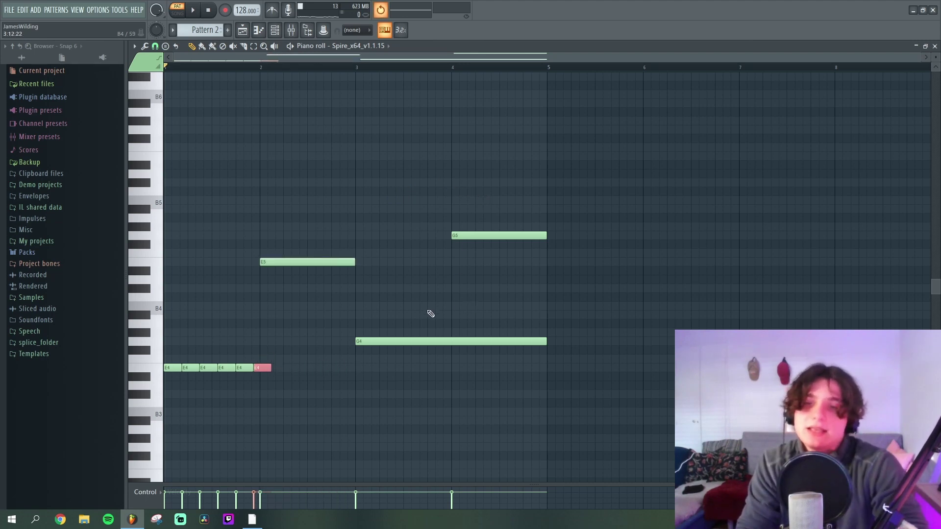
key("ctrl+alt+z")
key("ctrl+alt+z")
key("ctrl+alt+z")
key("ctrl+alt+z")
key("ctrl+alt+z")
key("ctrl+alt+z")
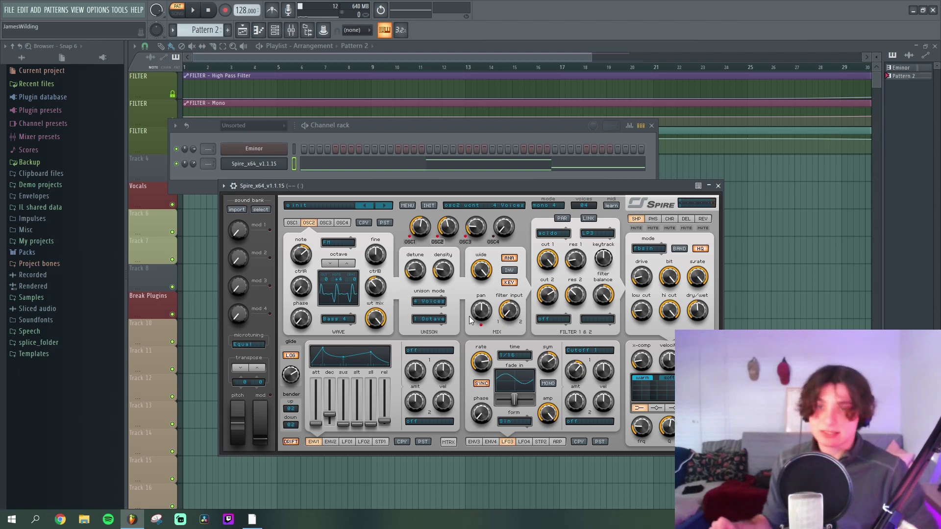
- Advance from the init patch to the Abyssal Bassline preset and play a few test notes
left_click(384, 206)
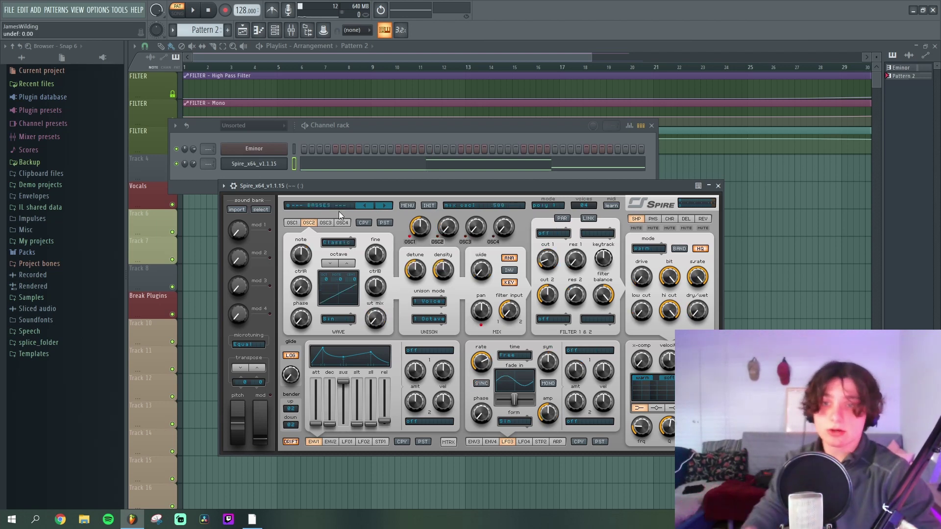
left_click(384, 205)
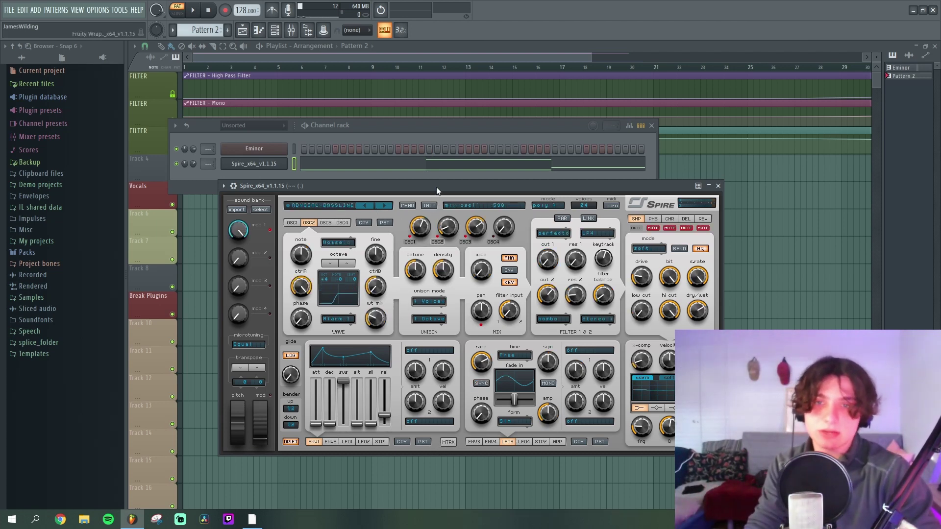
key("v")
key("v")
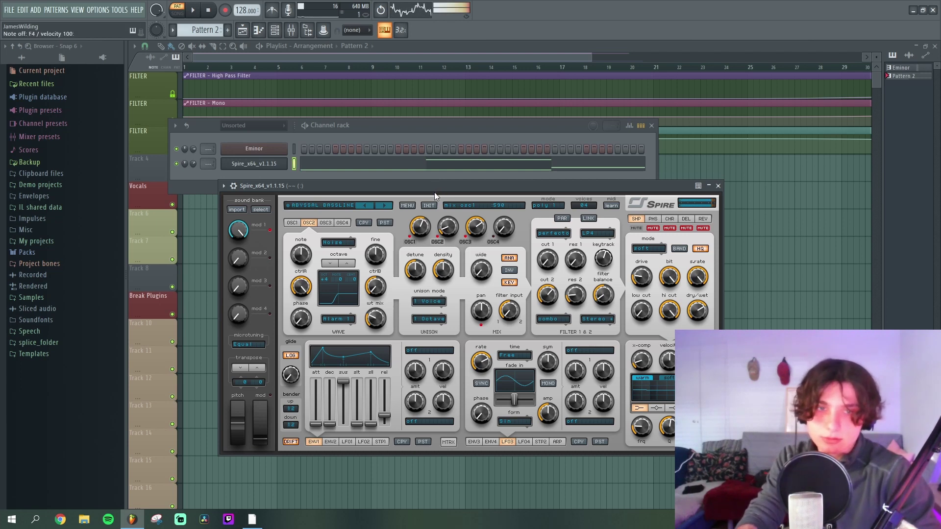
key("m")
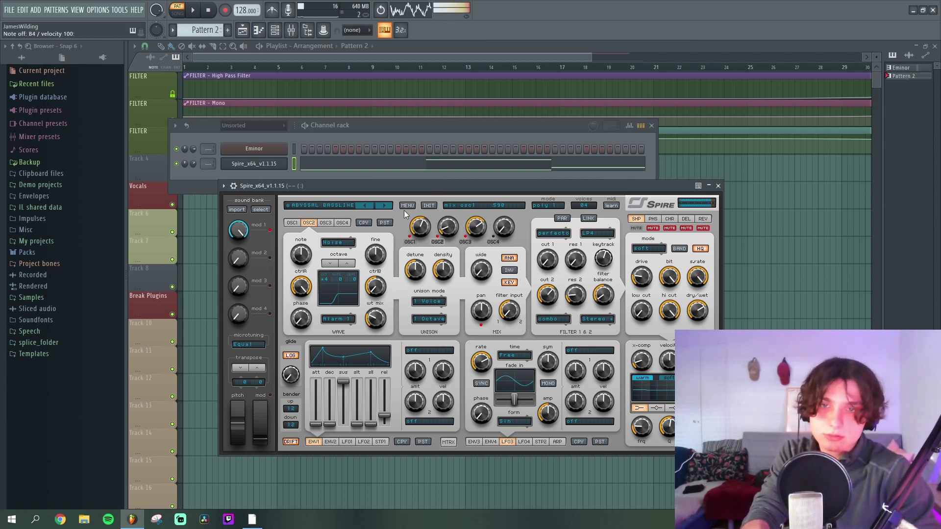
- Step through the Abyssal Bass presets that follow, auditioning each with test notes
left_click(384, 206)
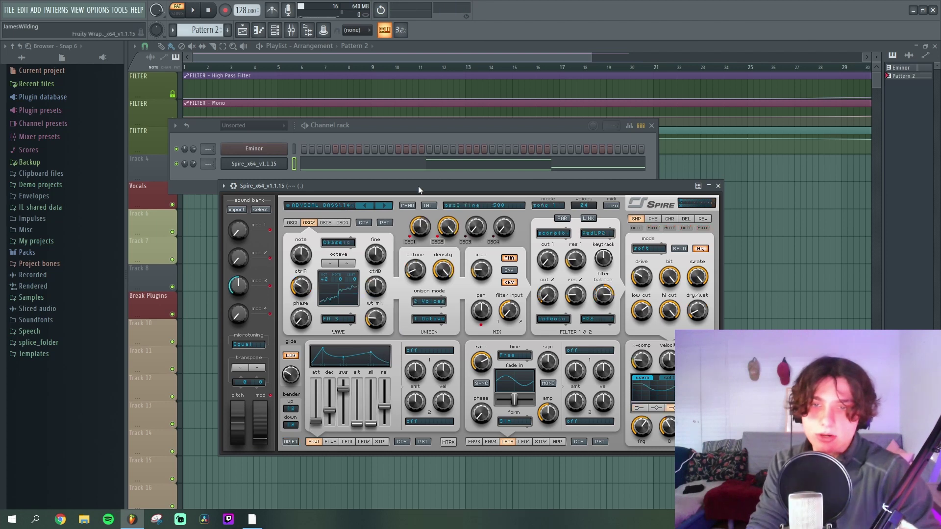
left_click(386, 206)
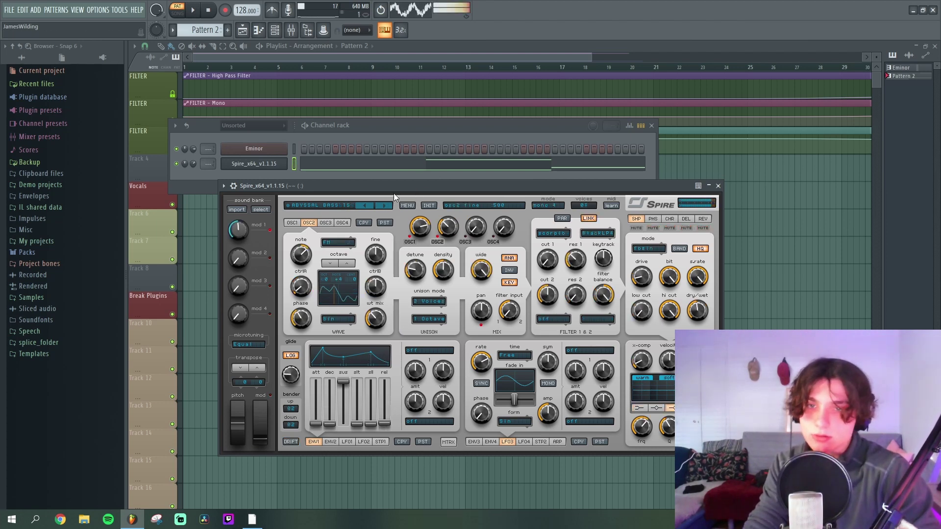
left_click(387, 205)
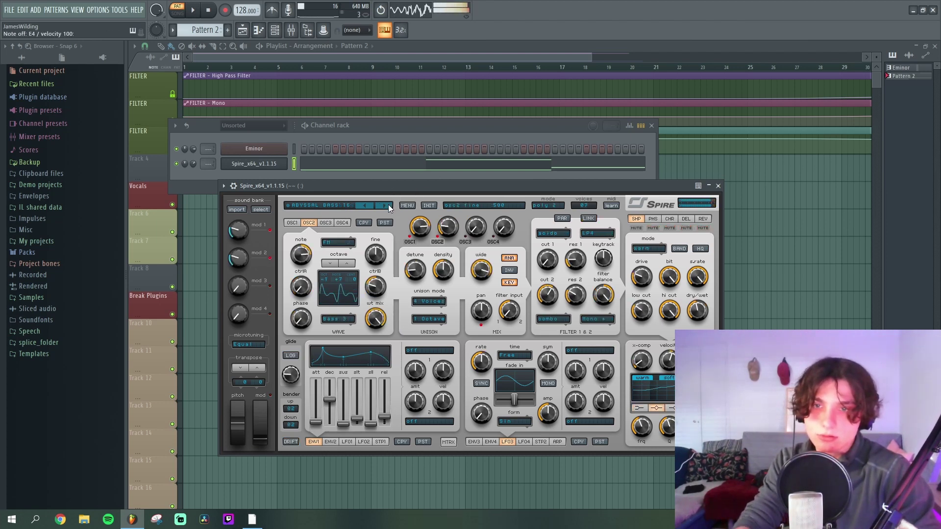
left_click(388, 205)
left_click(389, 203)
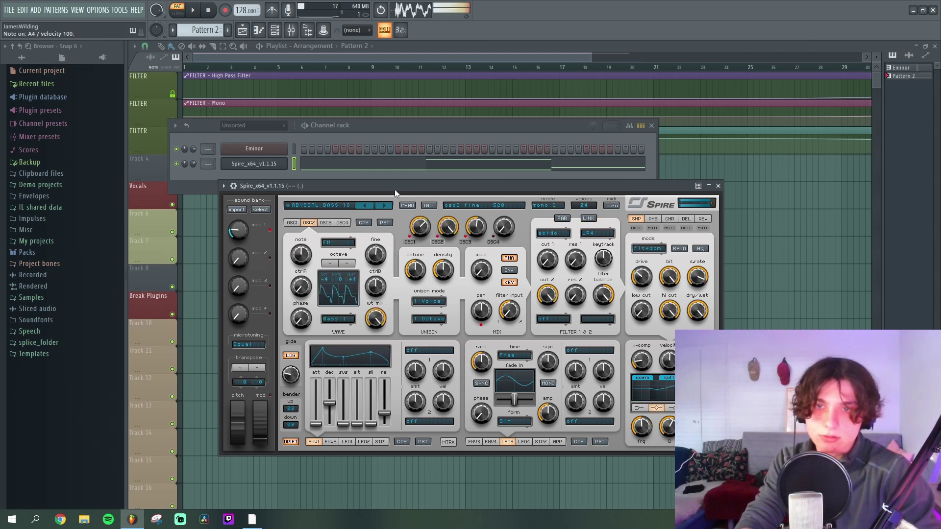